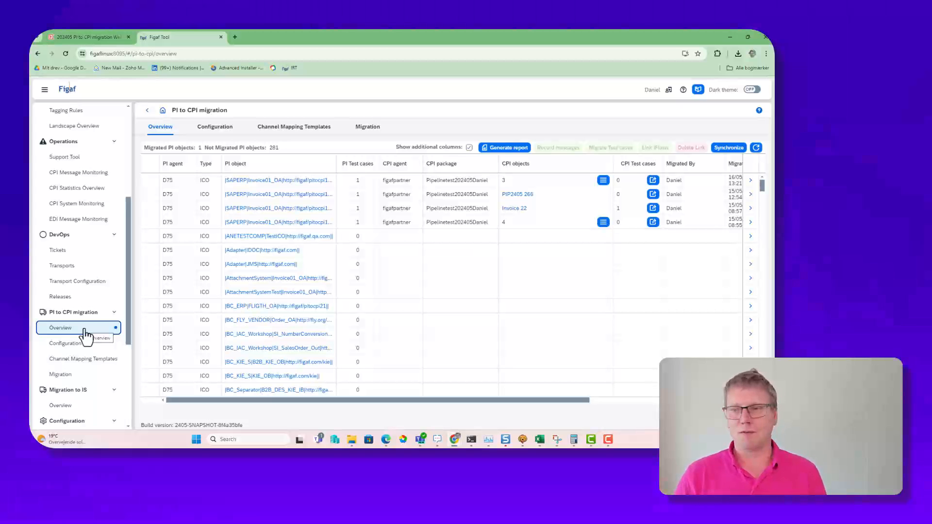
Step: Open the Tagging Rules page of the Change Tracking Tool
scroll(79, 336, up, 3)
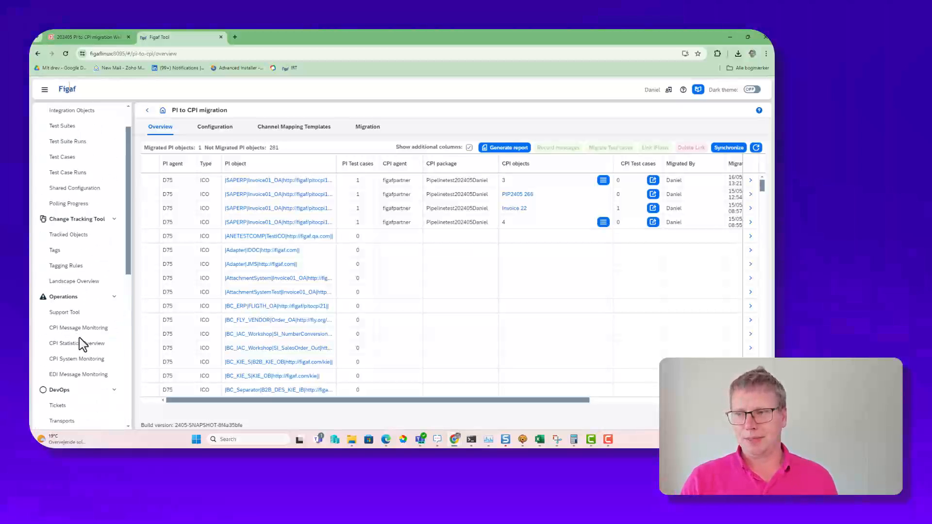
click(85, 267)
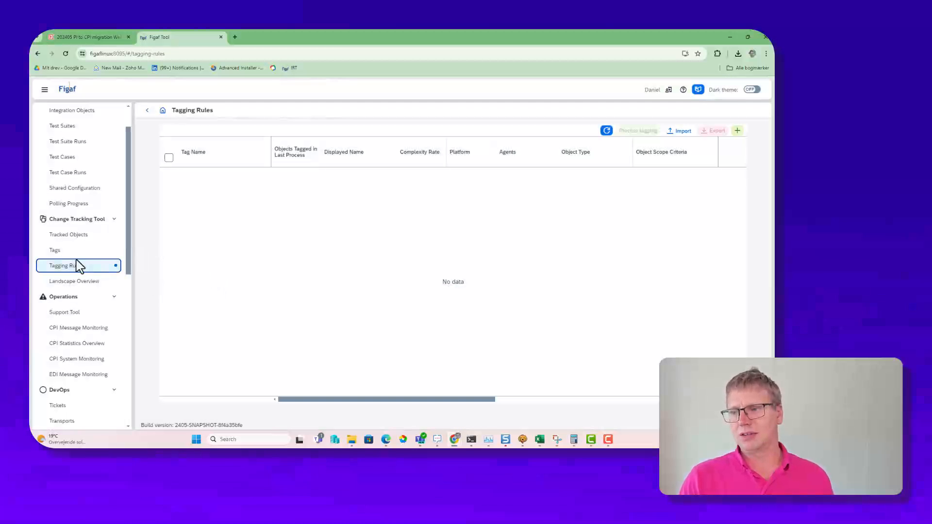
Step: In a new browser tab, open the Figaf help article "Tagging Rules for Migration" and download its attachment tagging-rules-export-20240410-144725.json
click(235, 37)
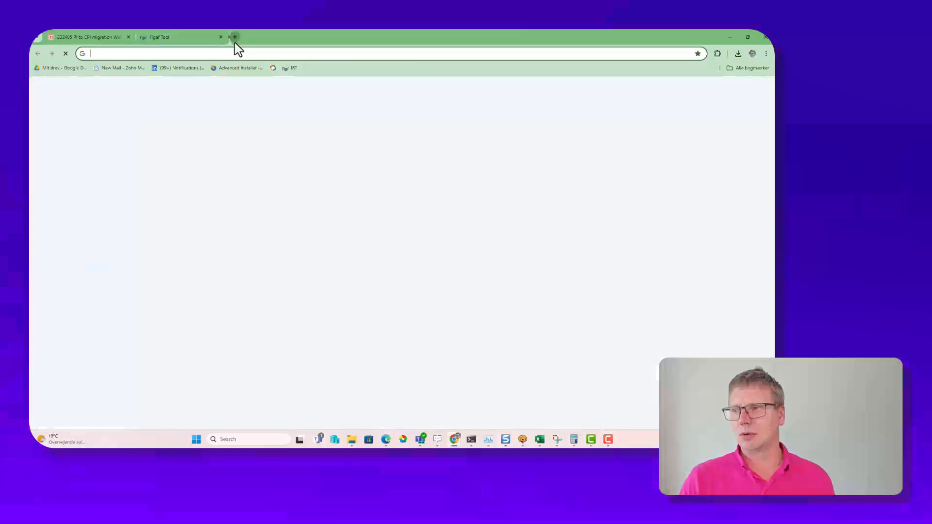
text(t)
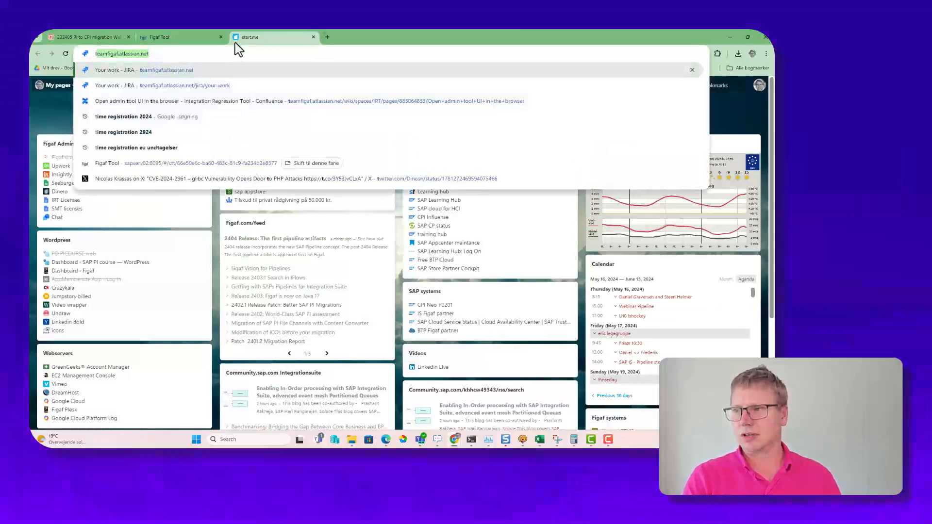
key(BackSpace)
key(BackSpace)
text(tag)
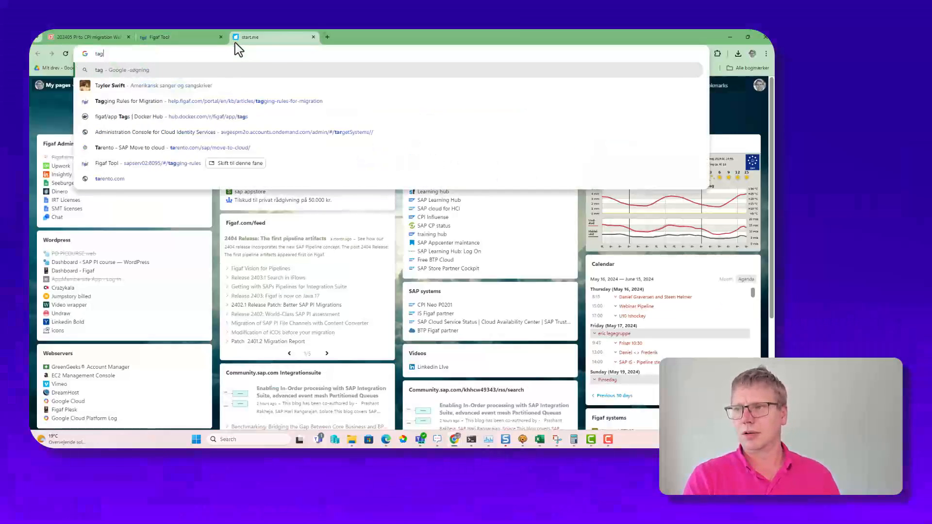
text(g)
key(Down)
key(Down)
key(Down)
key(Down)
key(Down)
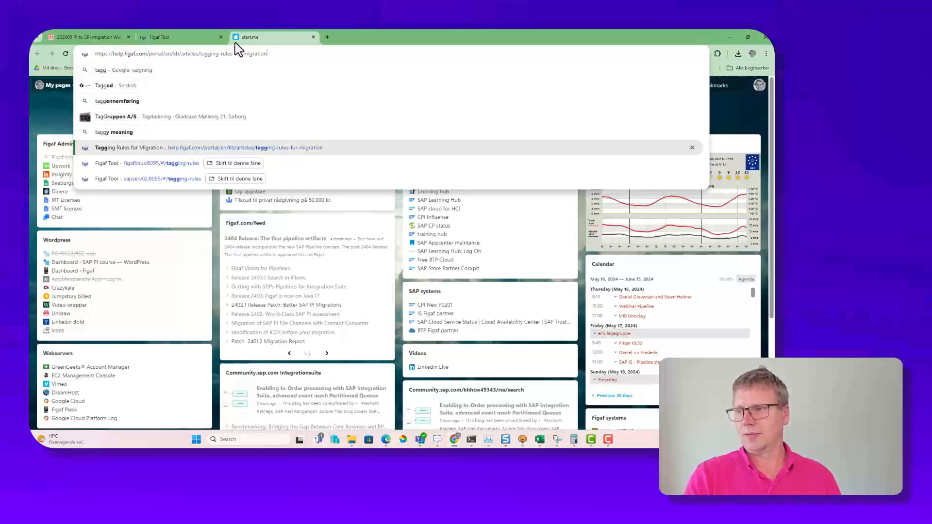
key(Return)
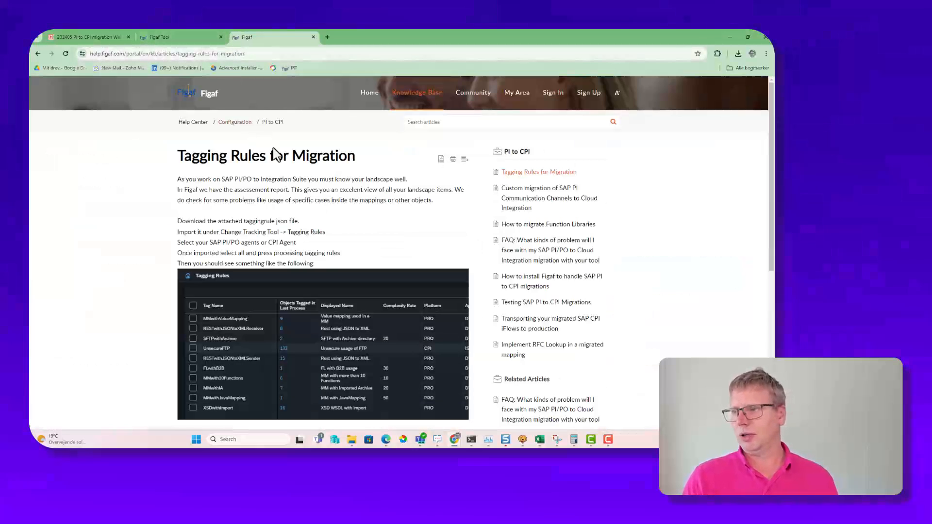
scroll(285, 243, down, 6)
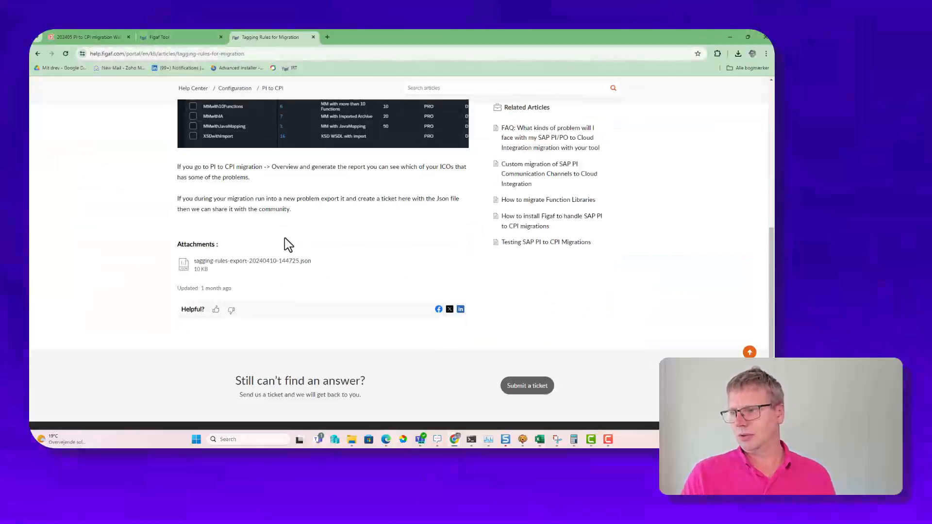
click(321, 254)
click(177, 37)
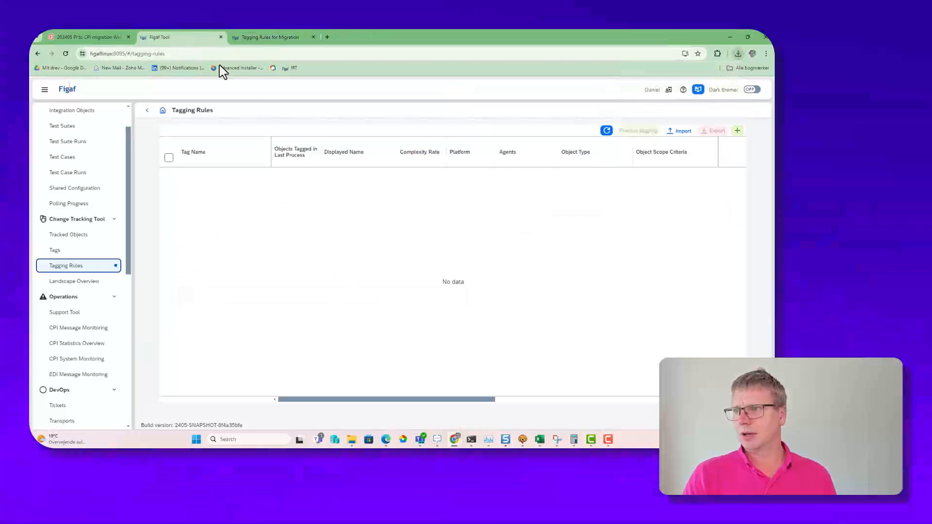
click(737, 132)
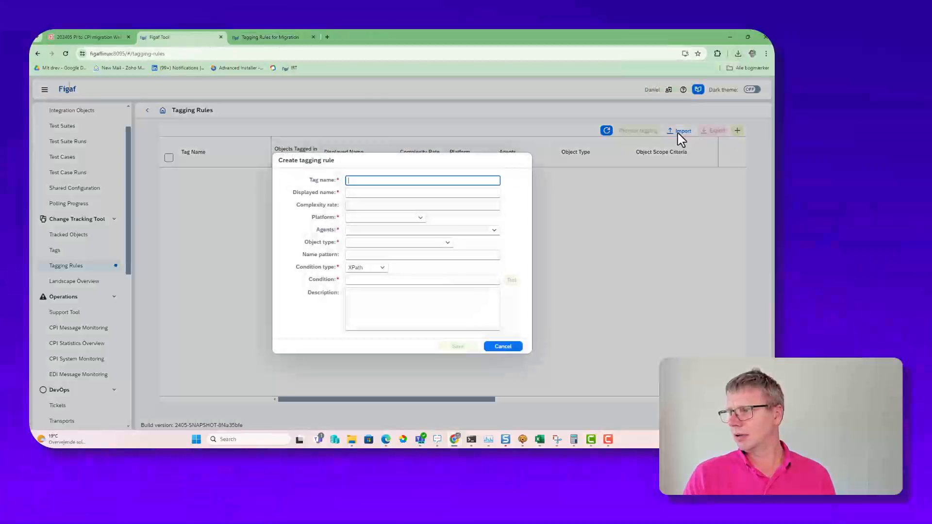
key(Escape)
click(677, 132)
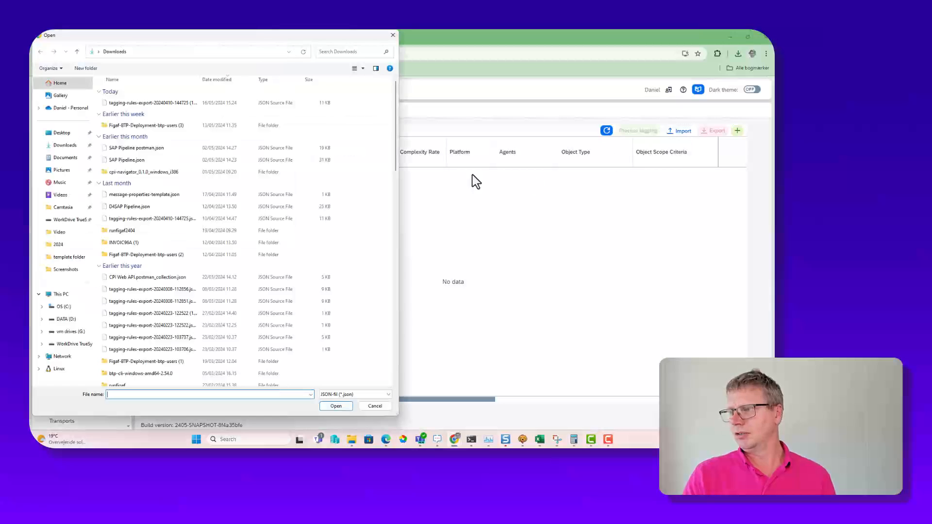
double_click(127, 105)
Step: Assign agents T75 and D75 to PRO and figafpartner to CPI, and import the rules, overriding all existing ones
click(503, 252)
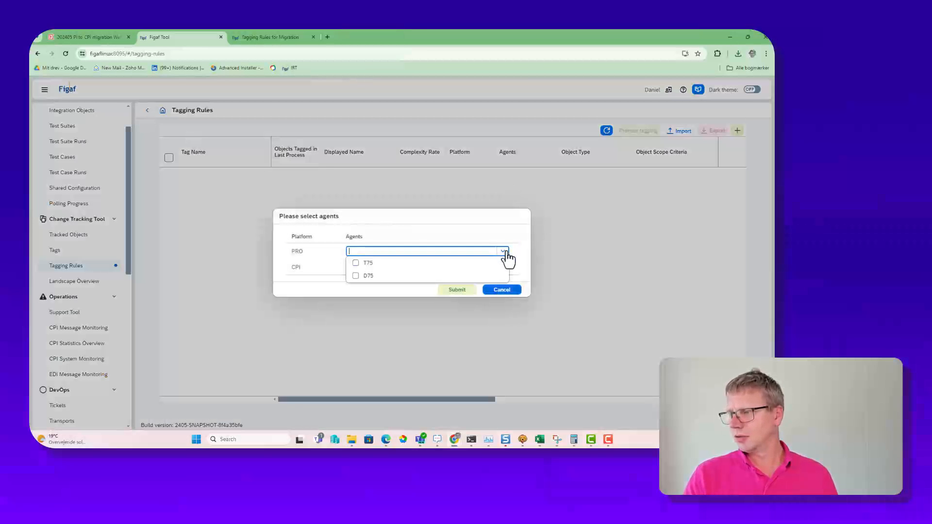
click(482, 262)
click(500, 252)
click(478, 275)
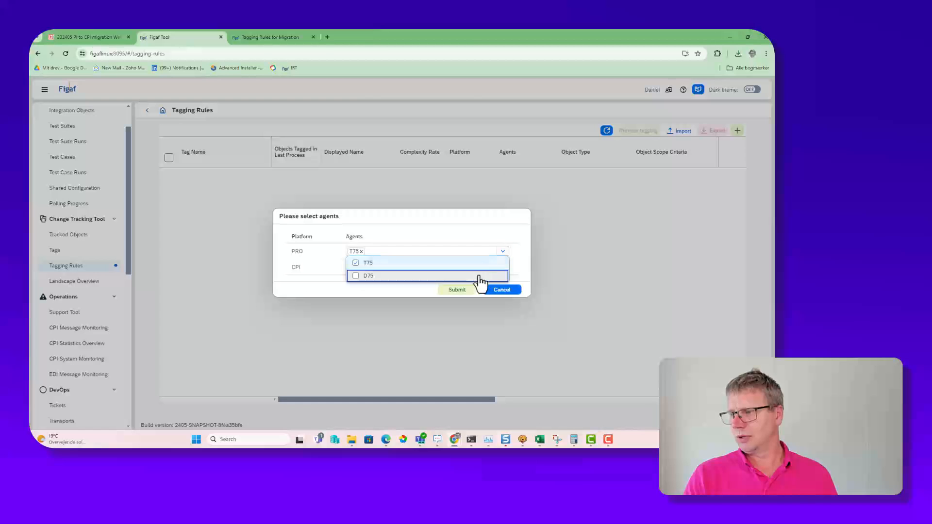
click(499, 268)
click(458, 280)
click(465, 291)
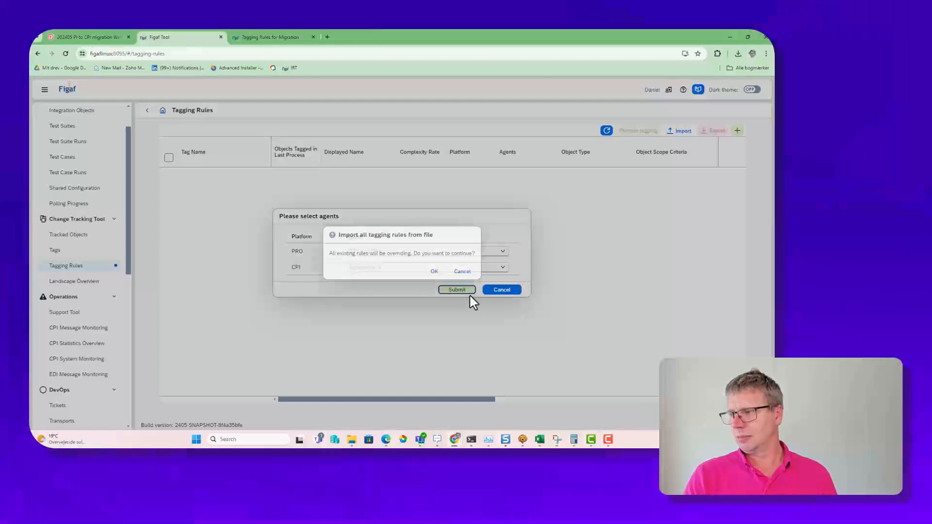
click(432, 272)
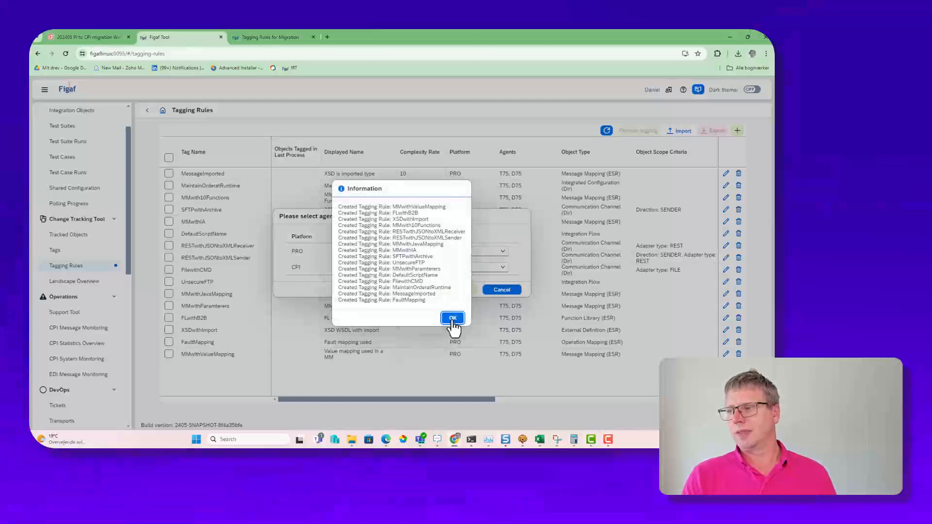
click(448, 318)
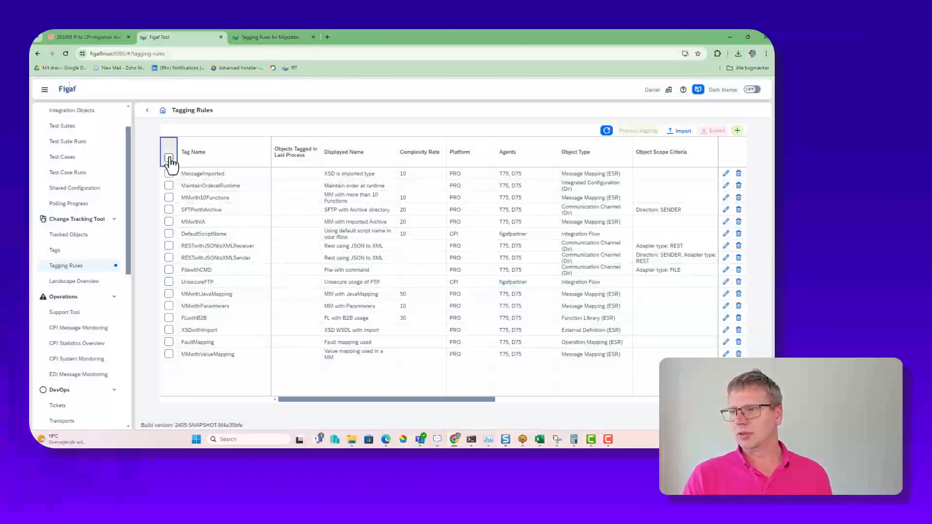
Step: Process tagging for all tagging rules without synchronization, and check the progress log before closing it
click(168, 158)
click(639, 131)
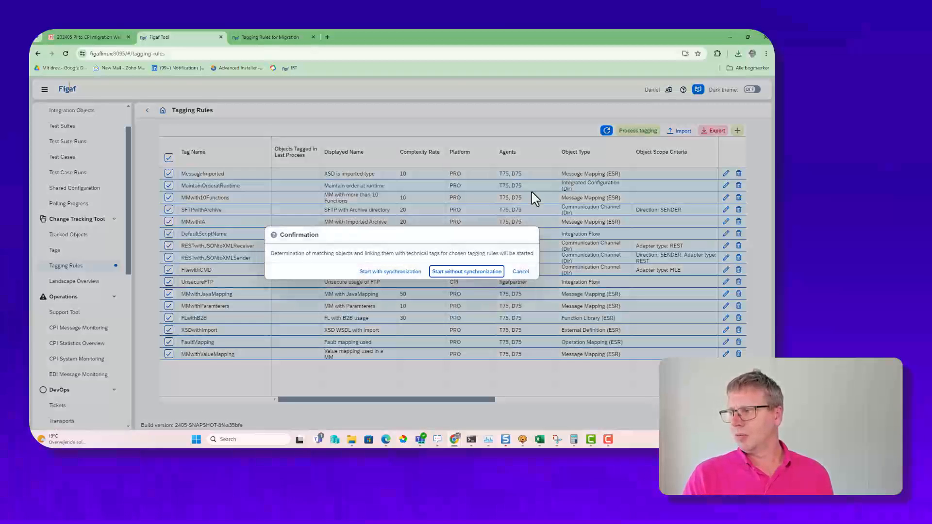
click(437, 271)
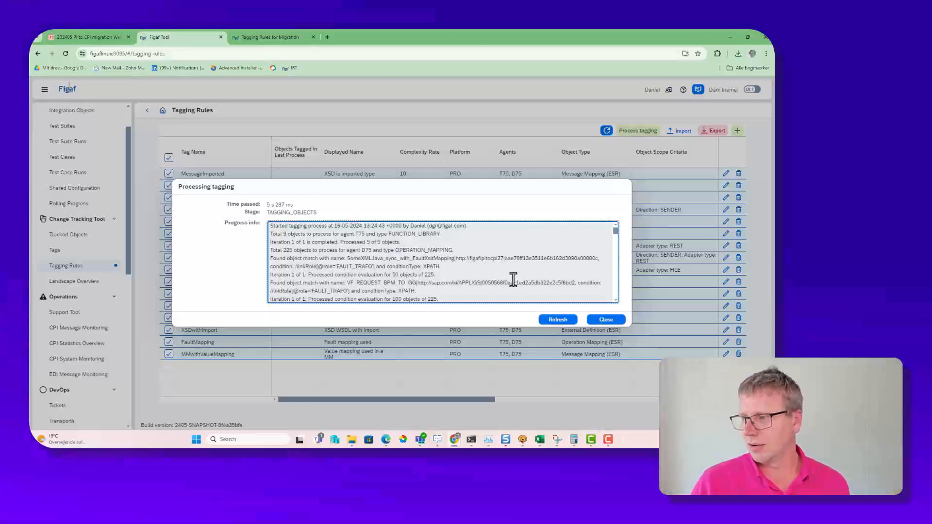
scroll(421, 250, down, 10)
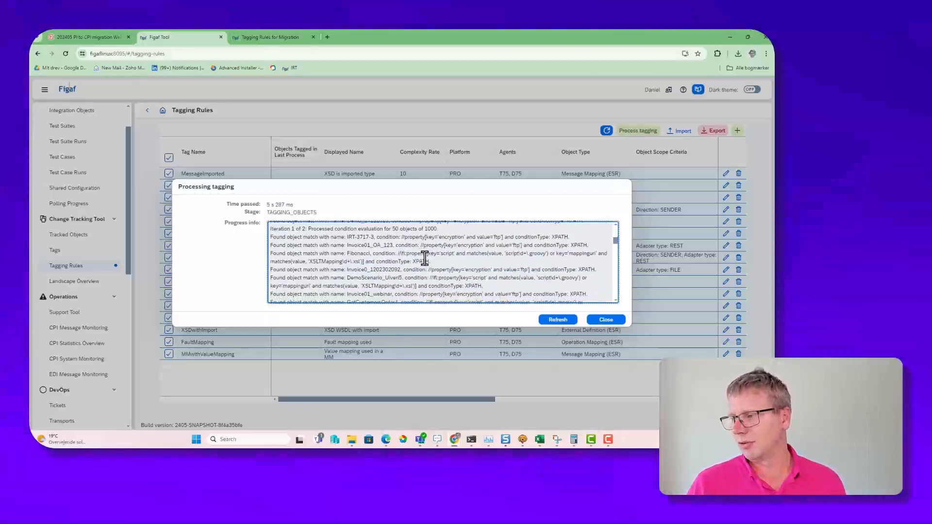
click(558, 319)
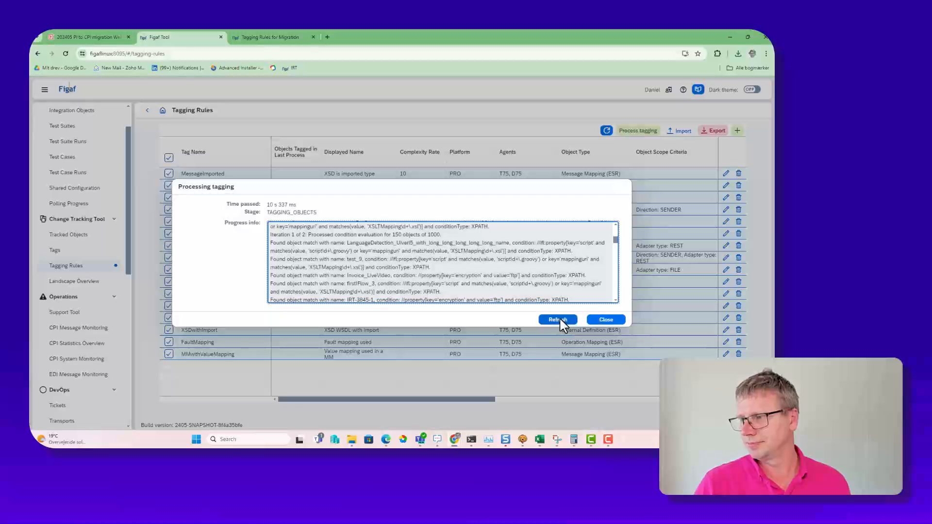
click(559, 316)
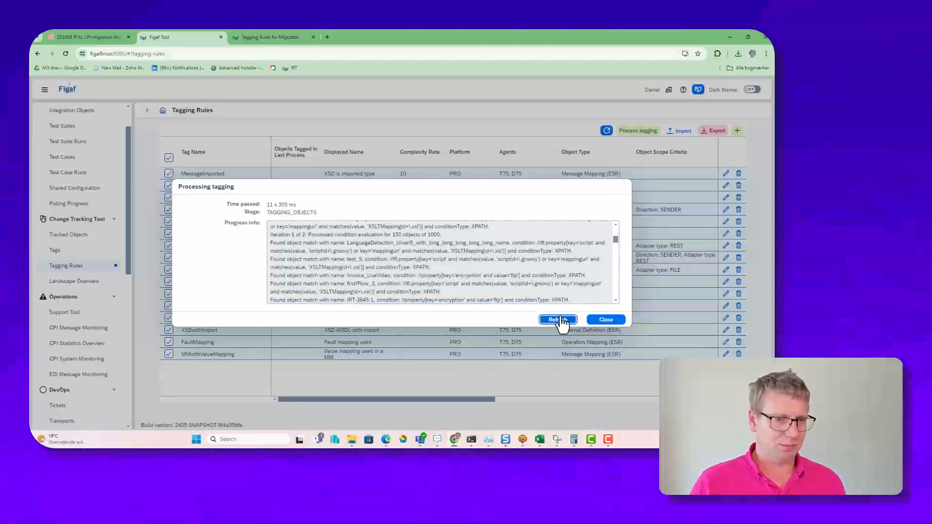
click(605, 320)
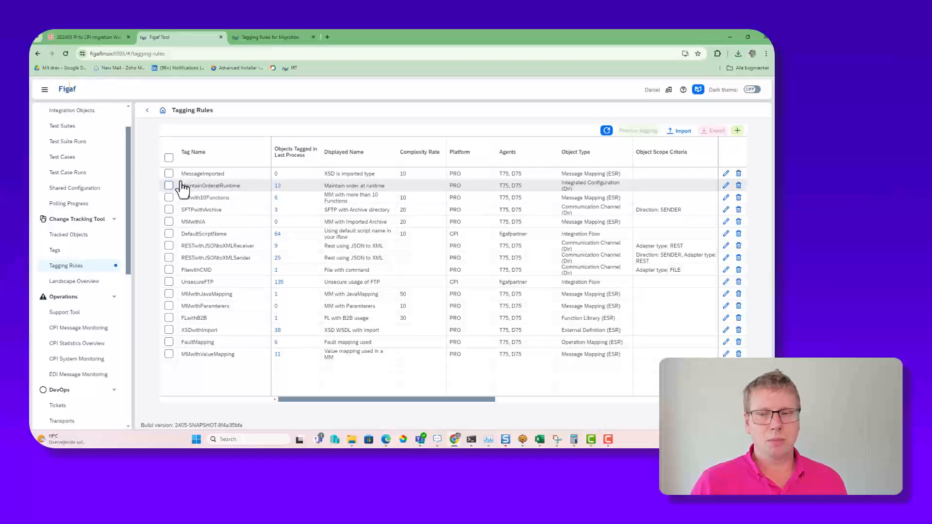
Step: Generate the PI to CPI migration overview report with current month message statistics and open it full-size in Excel
click(150, 114)
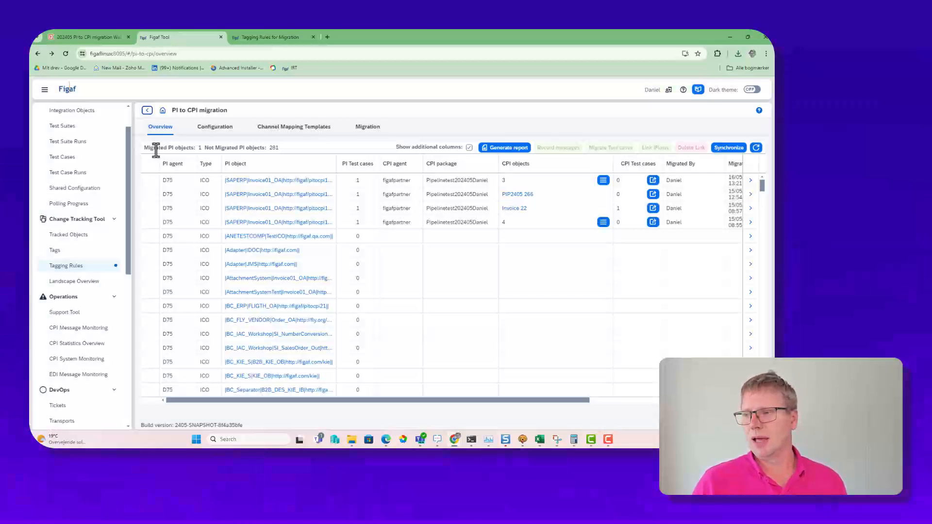
click(524, 153)
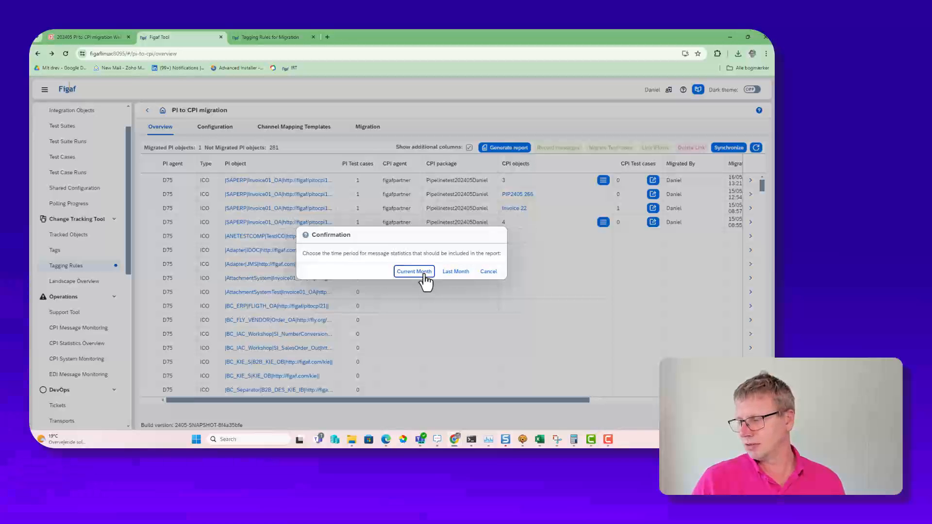
click(418, 272)
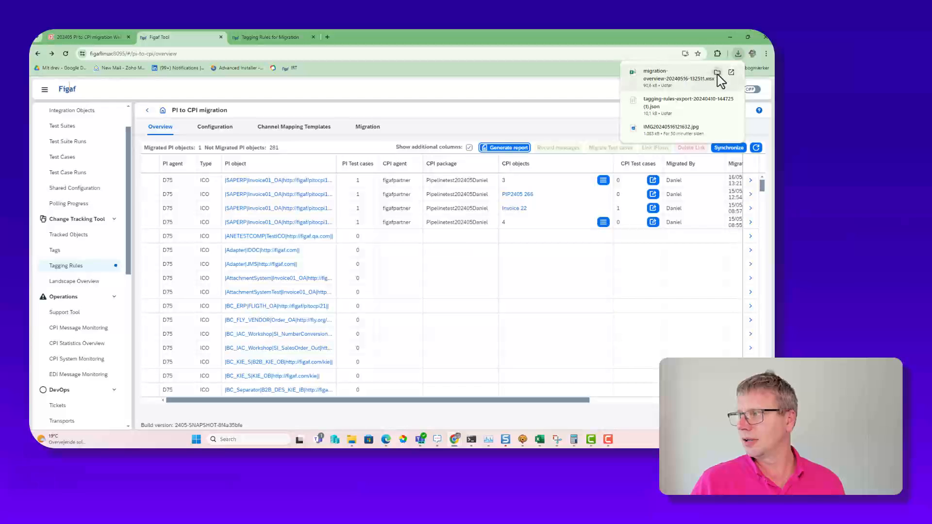
click(732, 73)
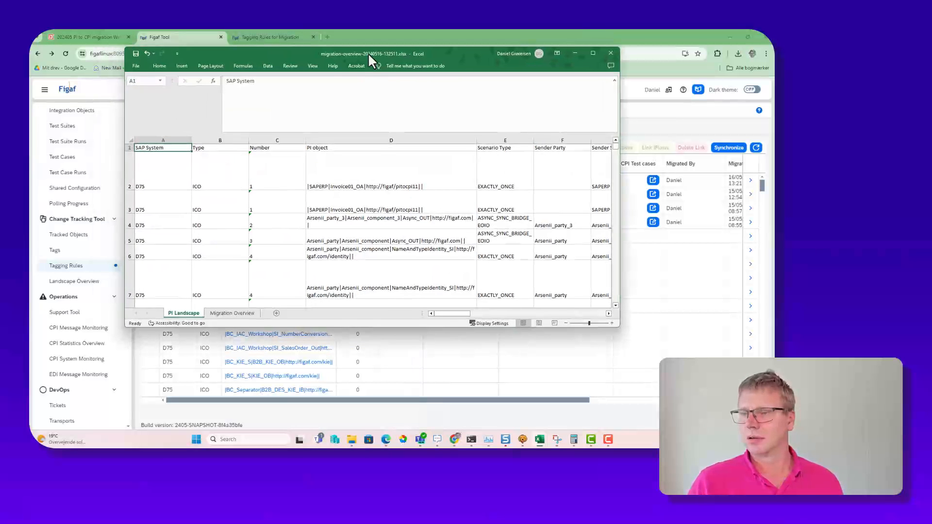
double_click(359, 54)
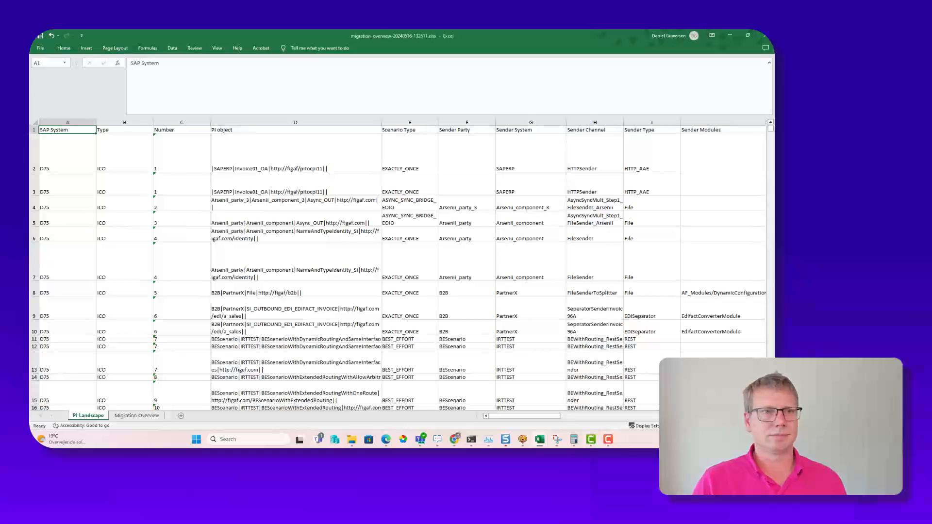
Step: Examine the sender columns of the PI Landscape sheet, including modules, adapter configuration, protocols and tags
click(297, 208)
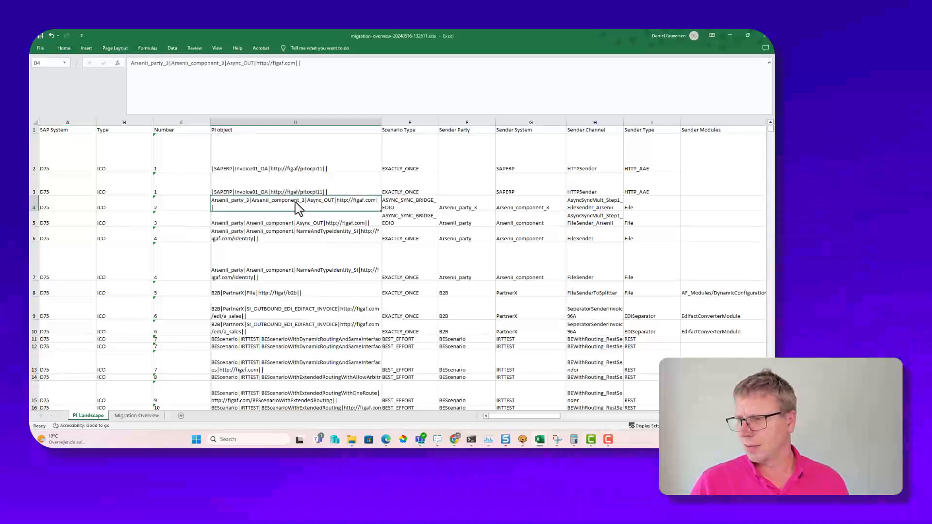
click(529, 313)
key(Right)
key(Right)
key(Right)
key(Right)
key(Right)
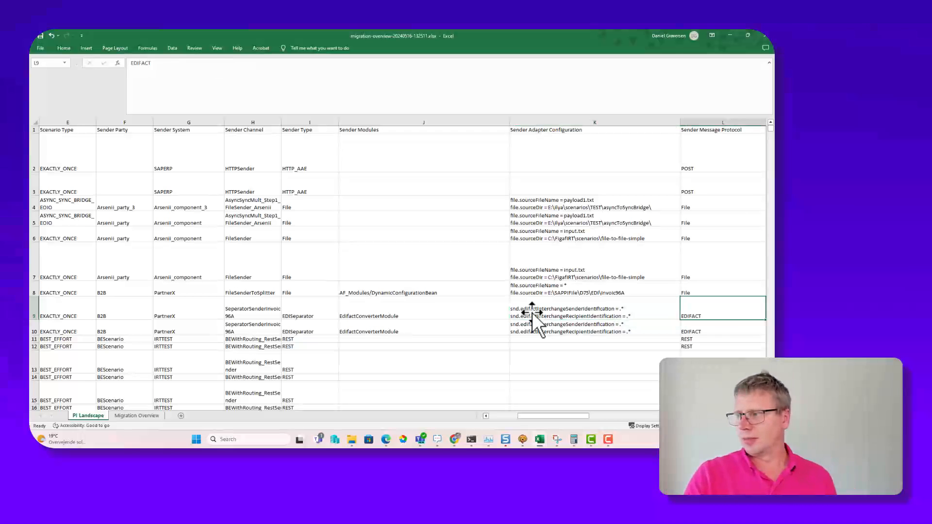
key(Left)
key(Left)
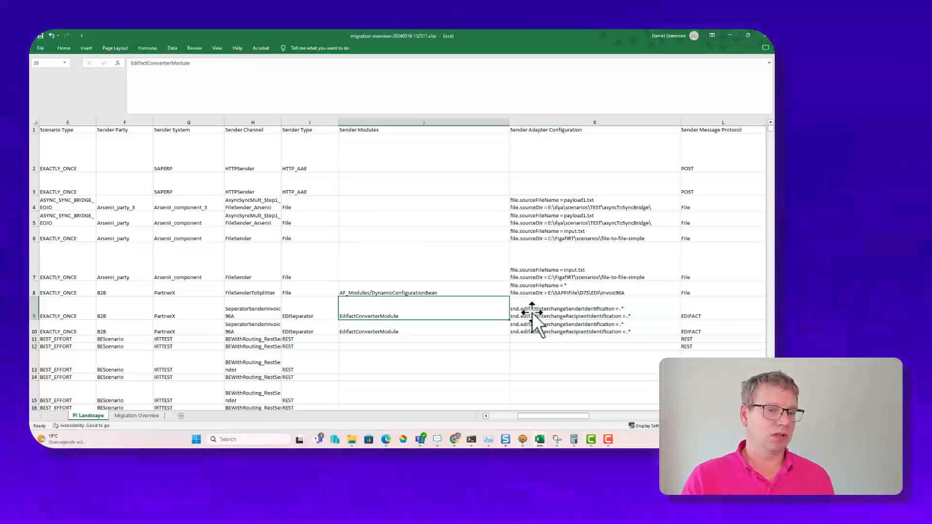
key(Right)
key(Up)
key(Up)
key(Right)
key(Right)
key(Right)
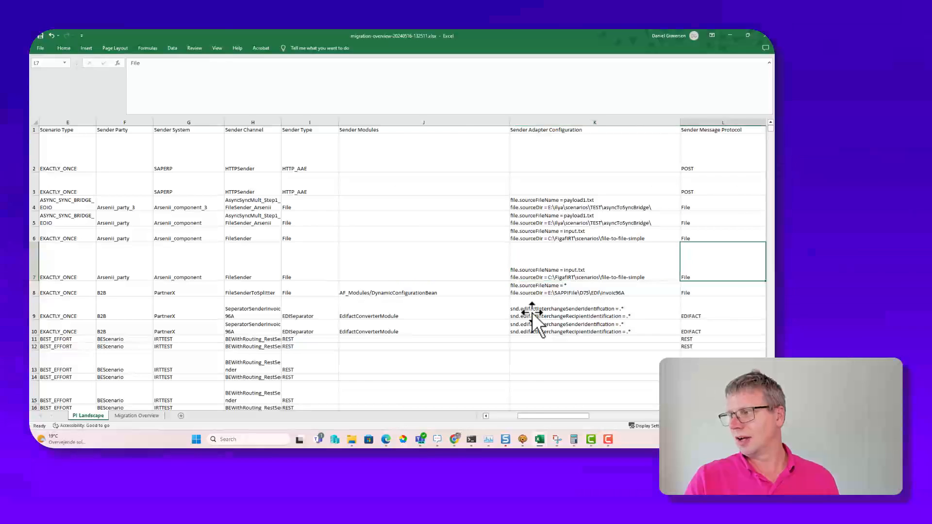
key(Down)
key(Down)
key(Down)
key(Down)
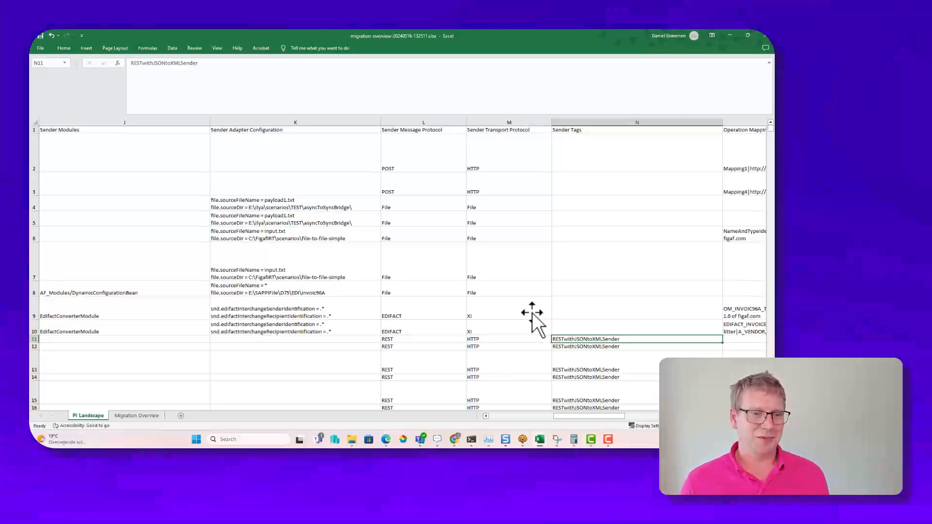
Step: Examine the operation mapping, function library, imported archive and mapping challenge columns of the PI Landscape sheet
key(Right)
key(Right)
key(Right)
key(Right)
key(Right)
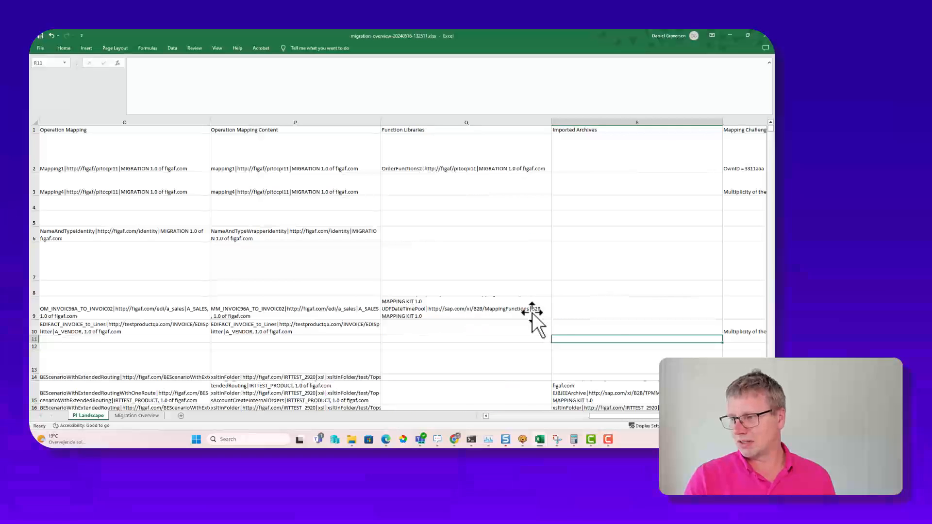
key(Left)
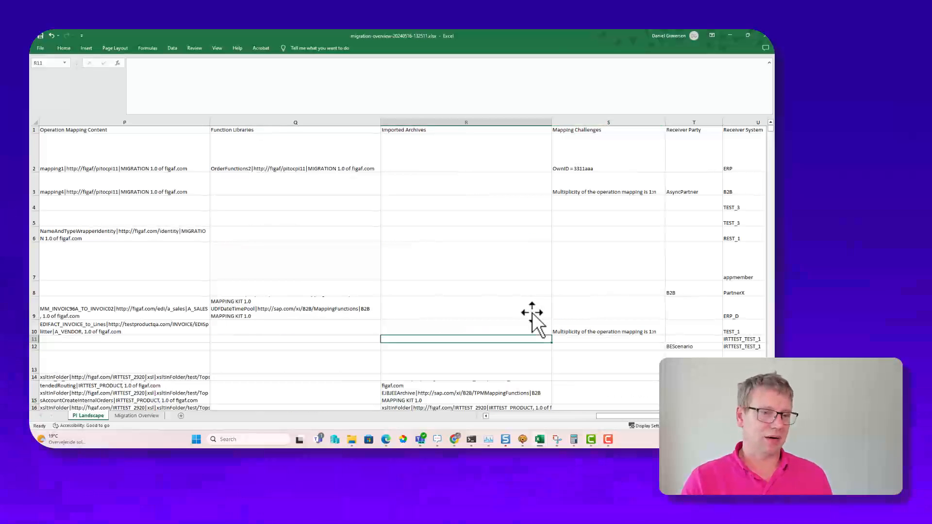
key(Right)
key(Right)
key(Right)
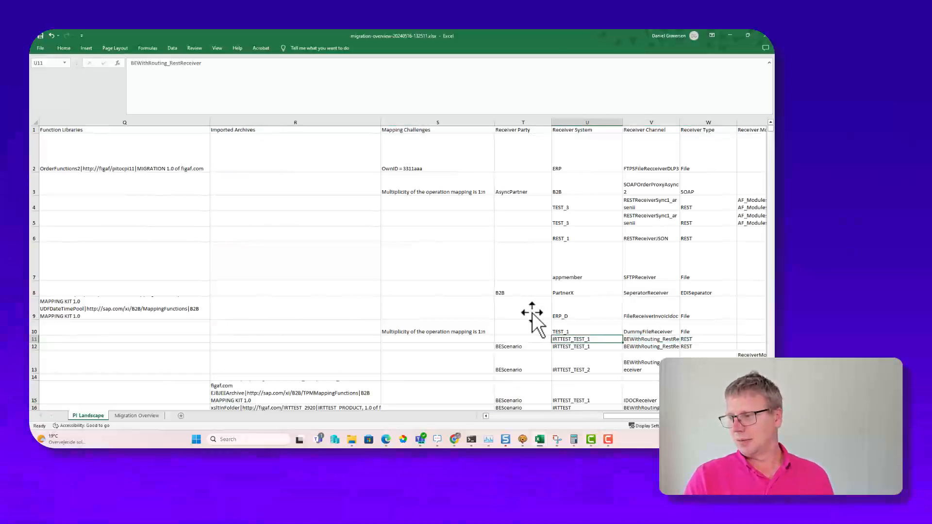
key(Left)
key(Left)
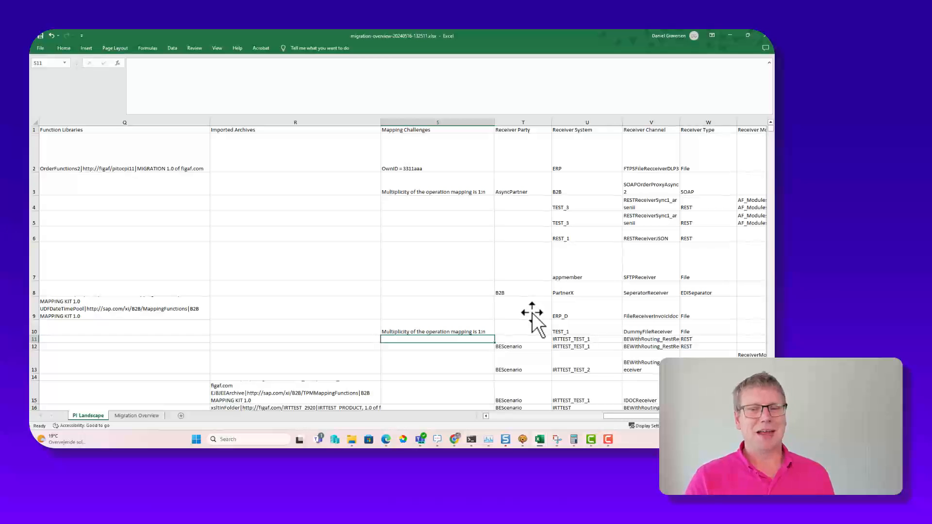
Step: Examine the receiver configuration, tags, PI test case, migration status and successful message columns of the PI Landscape sheet
key(Right)
key(Right)
key(Right)
key(Right)
key(Right)
key(Right)
key(Right)
key(Right)
key(Right)
key(Right)
key(Right)
key(Right)
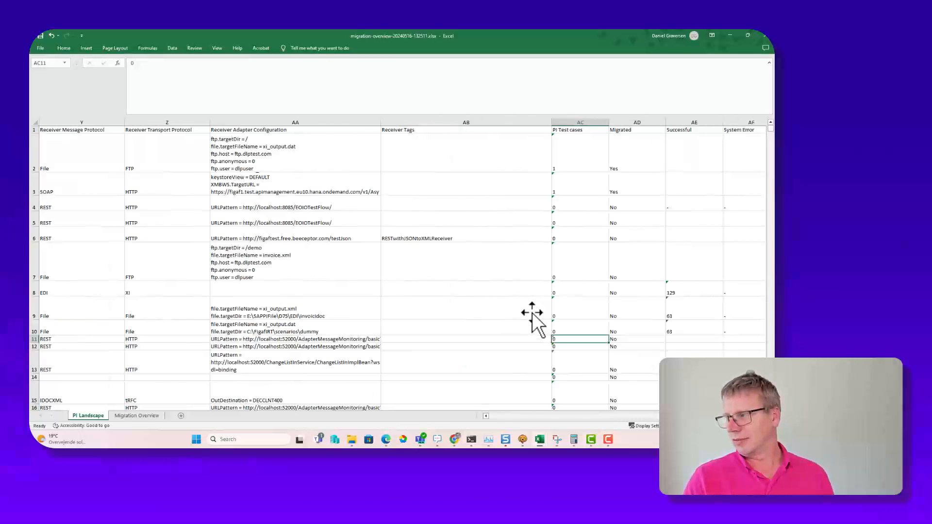
key(Left)
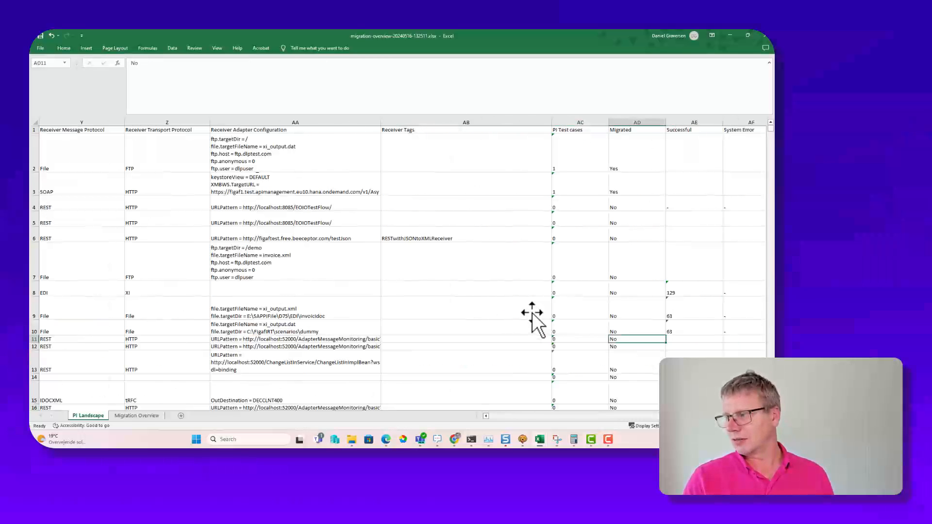
key(Up)
key(Up)
key(Up)
key(Right)
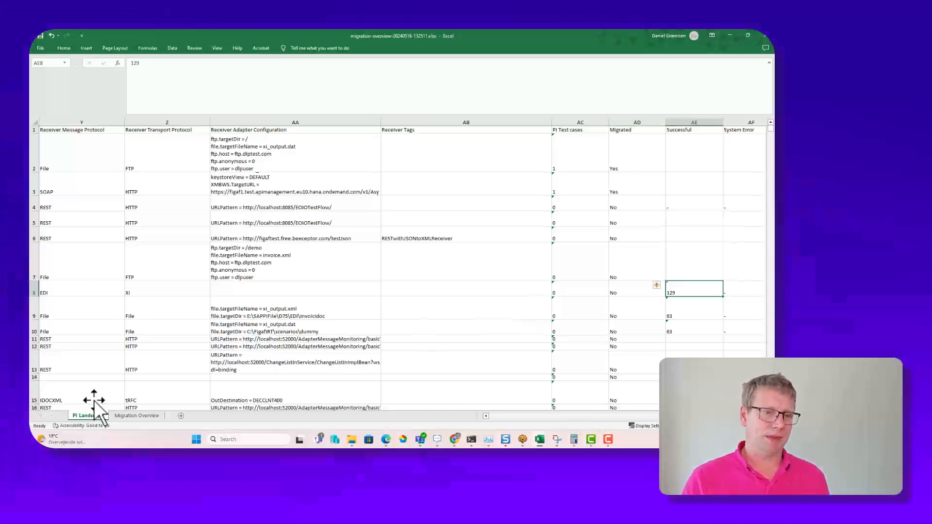
Step: Review the Migration Overview sheet, highlighting the migrated SAPERP Invoice01_OA rows with their packages, CPI iFlows and test cases
click(135, 417)
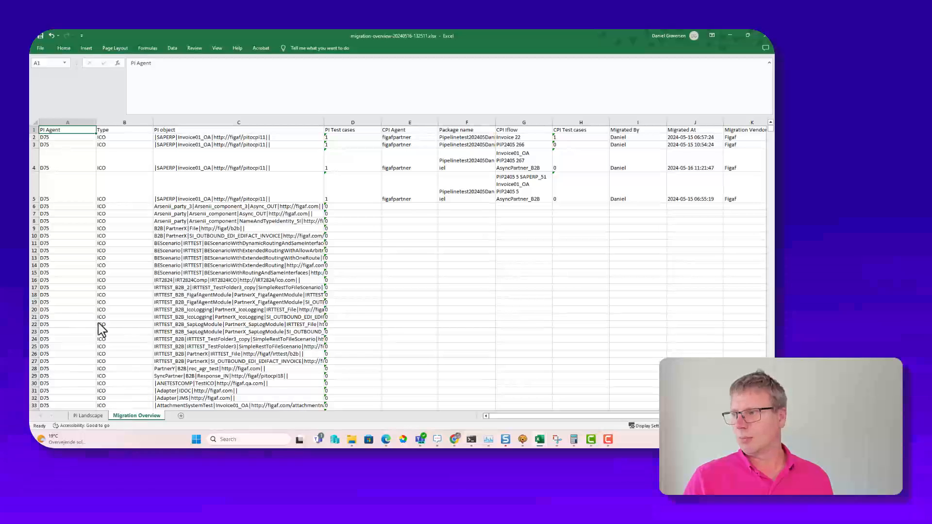
click(444, 228)
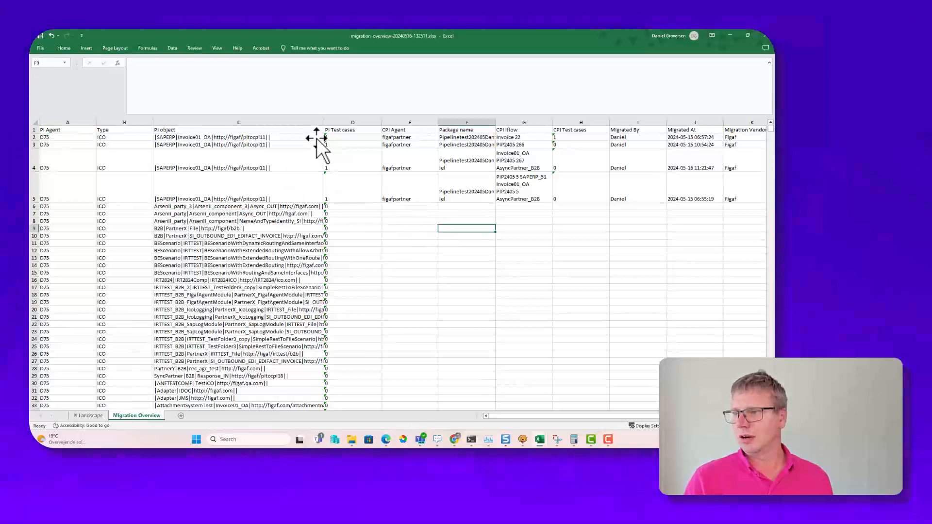
drag(314, 140, 535, 197)
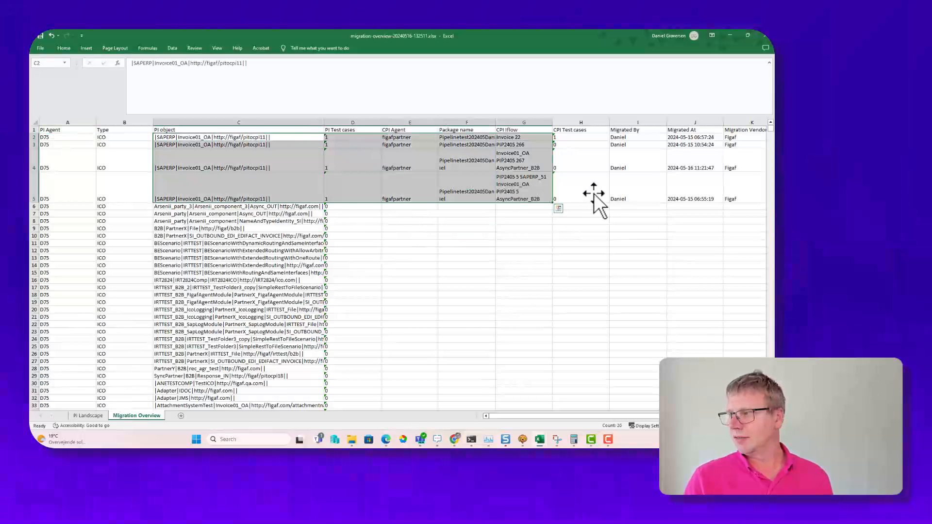
drag(593, 193, 504, 177)
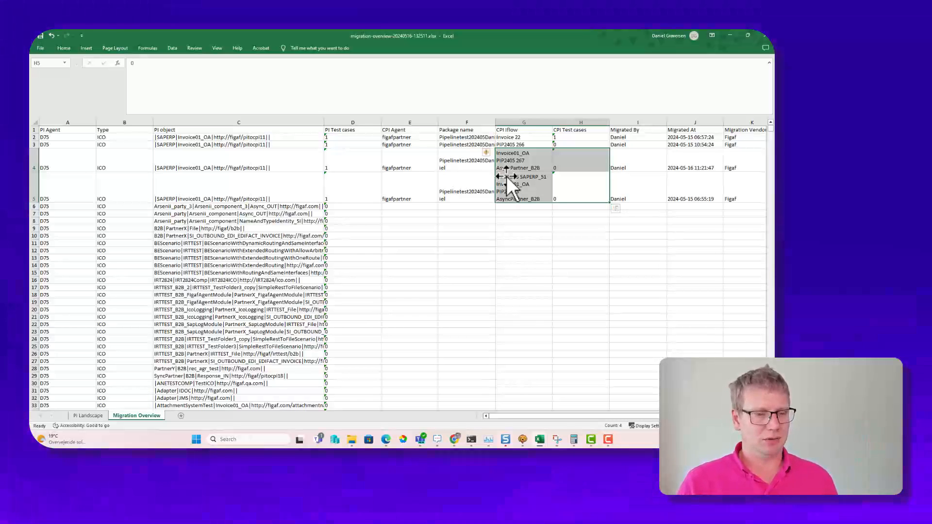
Step: Return to Figaf in the browser and open the migration settings for the first listed SAPERP Invoice01_OA object
click(730, 34)
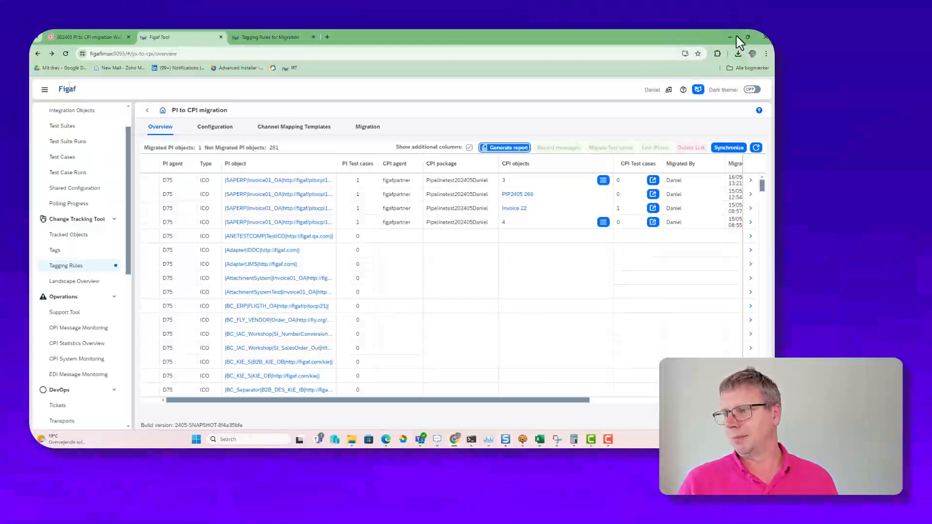
click(155, 180)
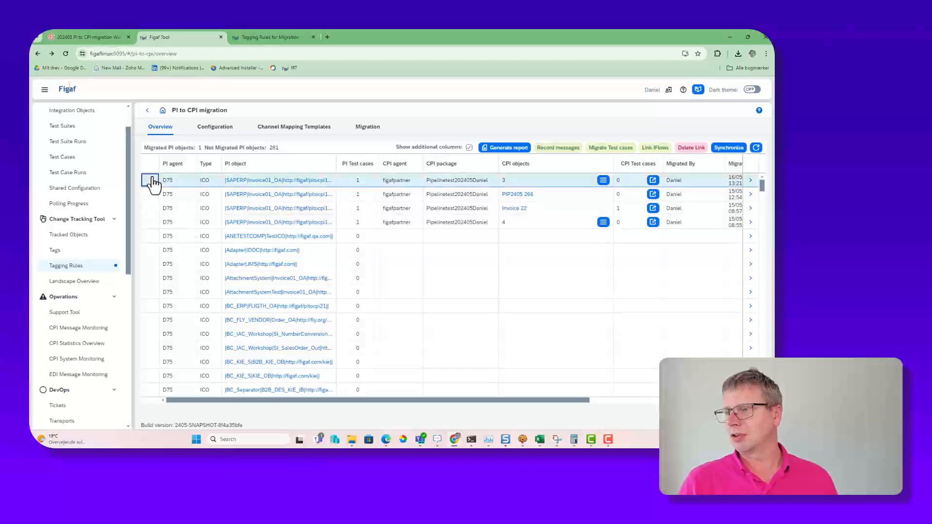
click(750, 181)
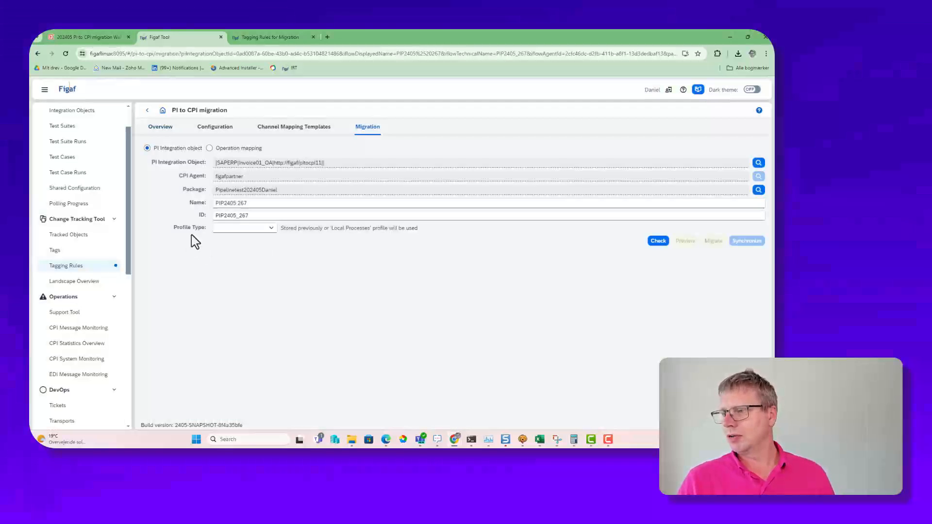
Step: Change the target CPI package to PipelineWebinar and rename the migration target as PIP2405 webinar
click(271, 205)
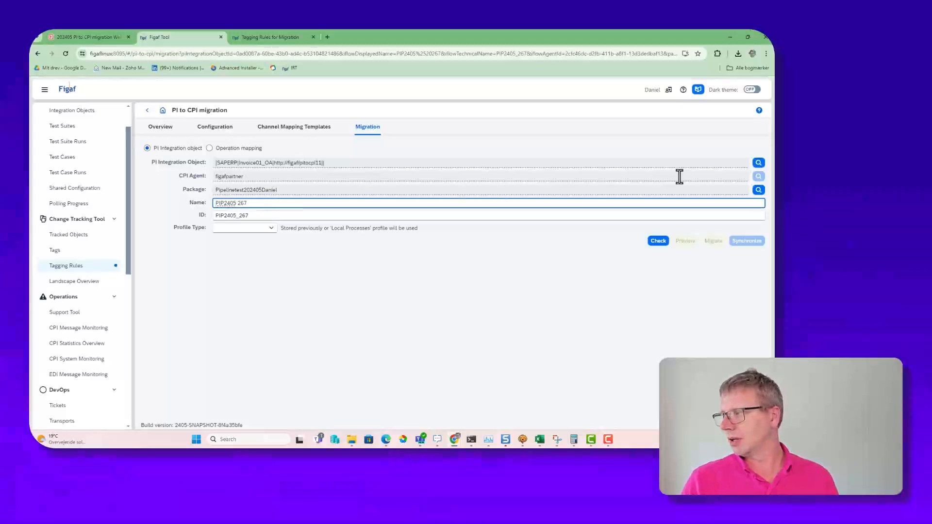
click(757, 191)
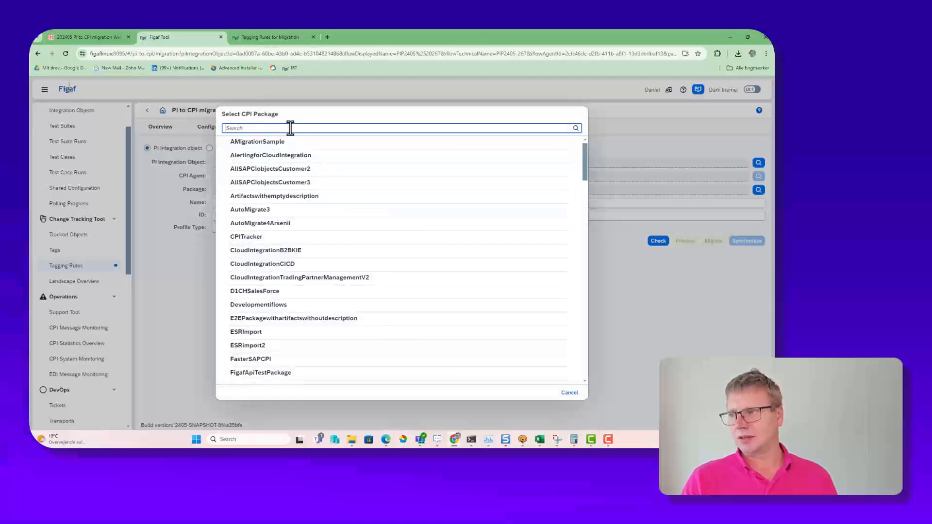
text(pip)
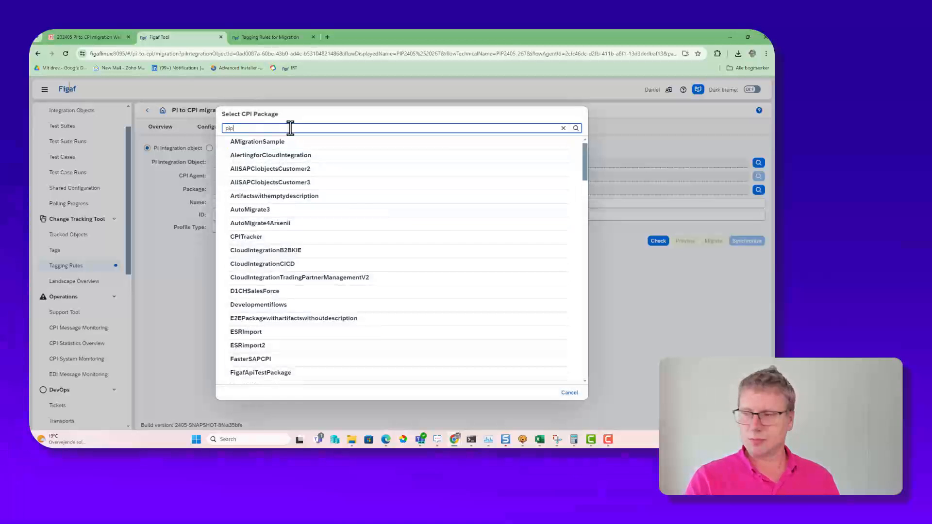
text(e)
click(276, 190)
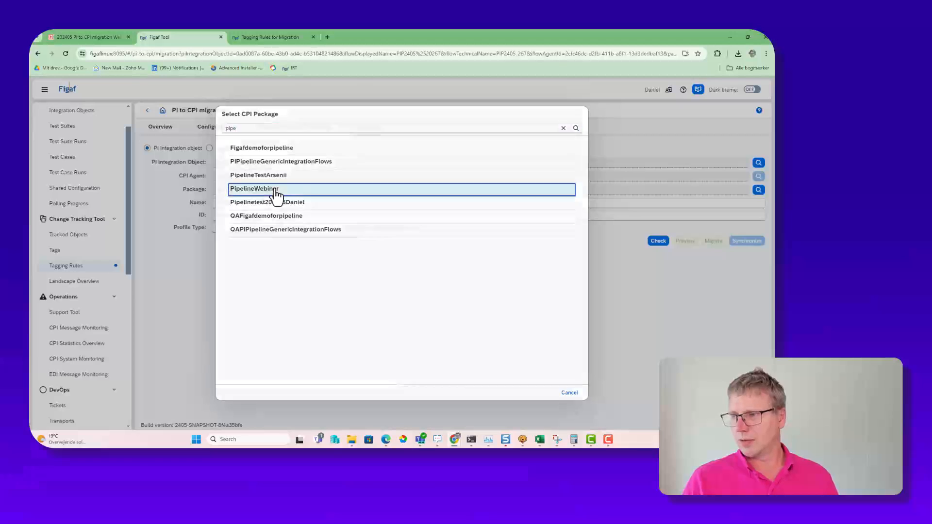
drag(233, 203, 237, 203)
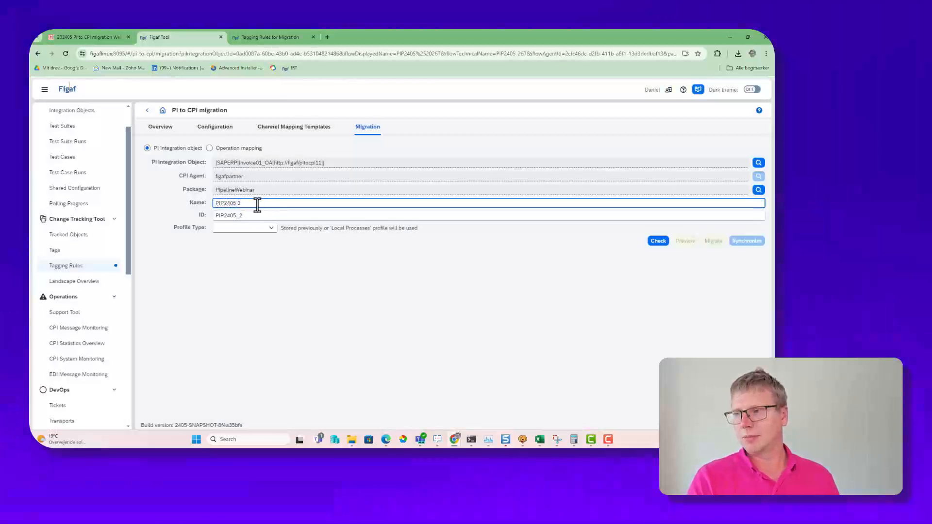
key(BackSpace)
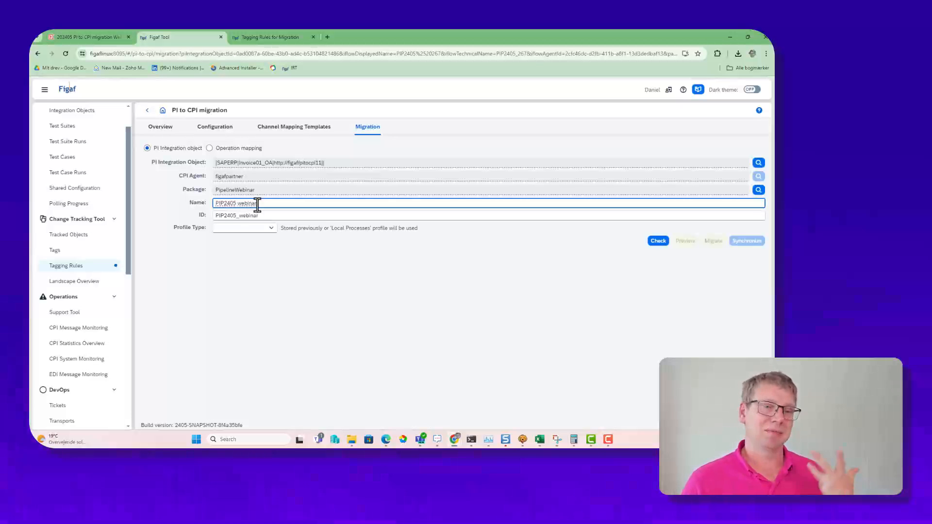
Step: Set the profile type to Pipeline All, run the migration check and close its progress log
click(267, 231)
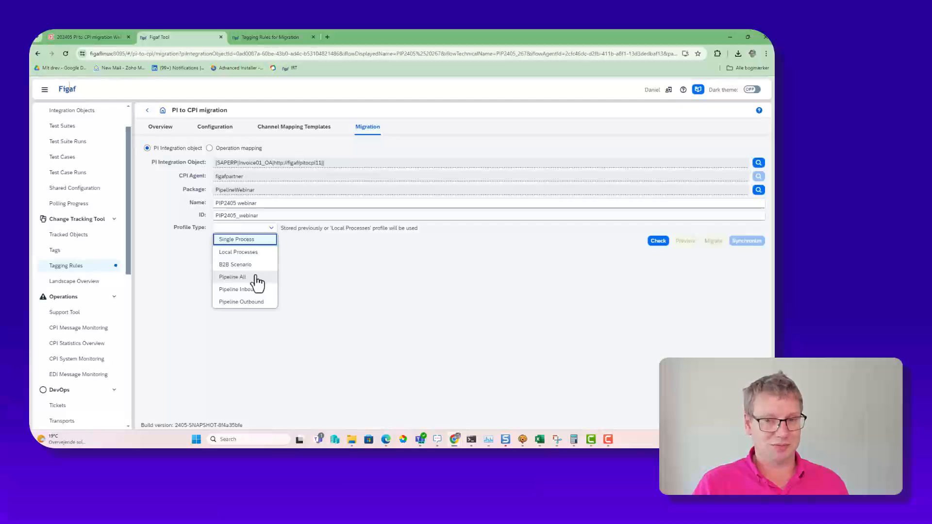
click(254, 277)
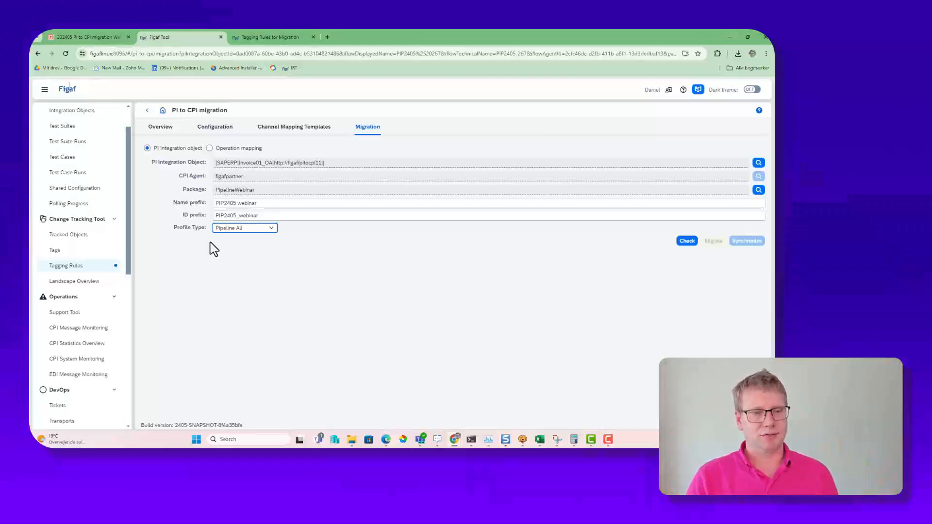
click(681, 242)
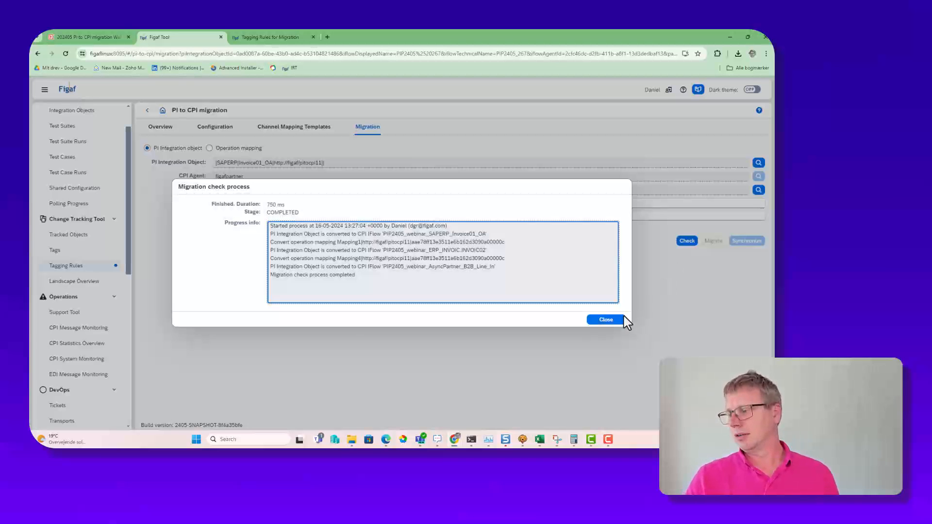
click(621, 319)
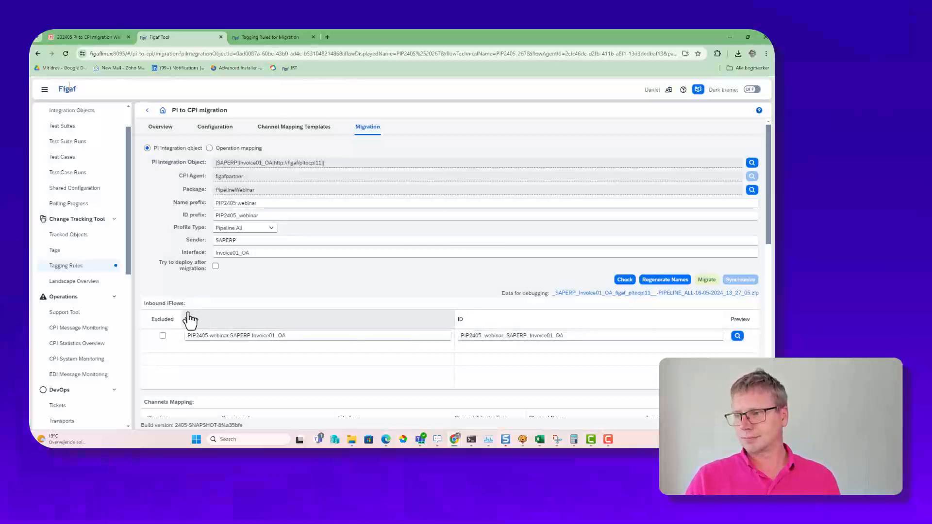
Step: Change the sender to SAPERPWEBINAR and regenerate the iFlow names
drag(215, 243, 266, 241)
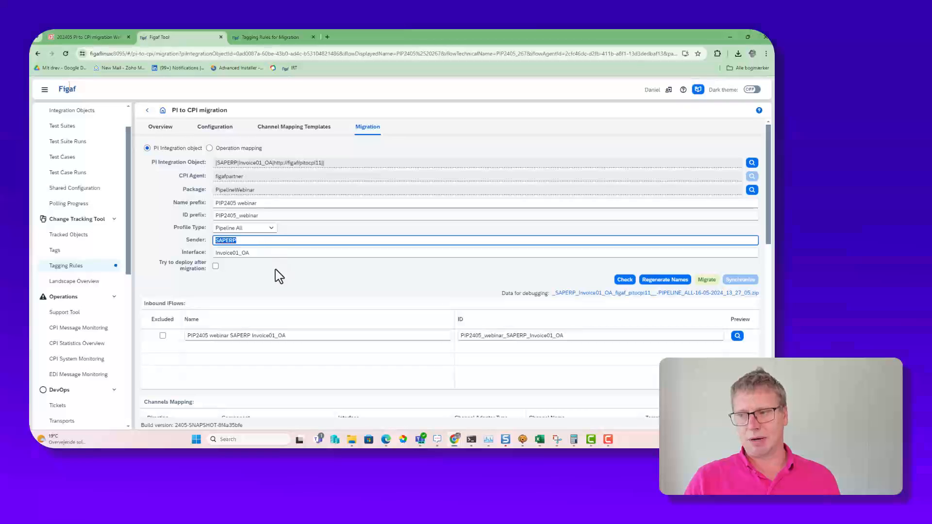
click(245, 237)
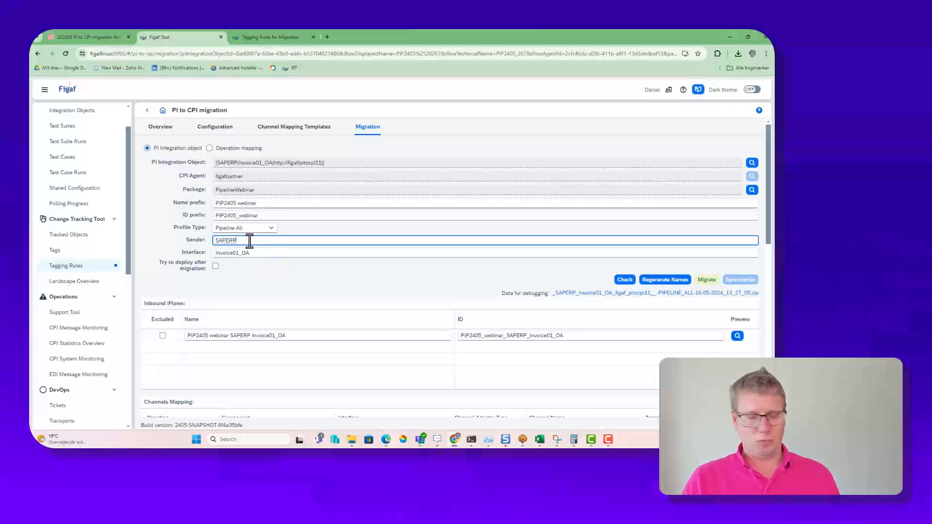
text(WEBINAR)
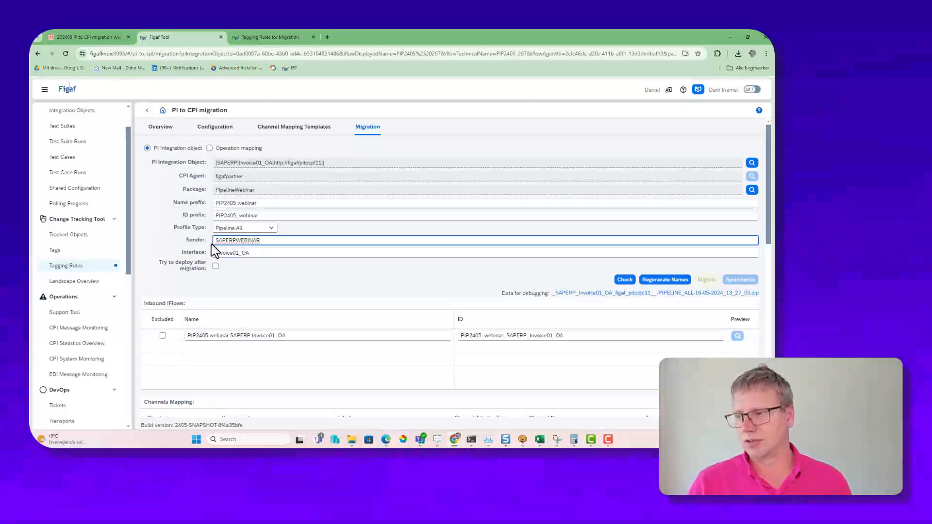
drag(212, 241, 280, 243)
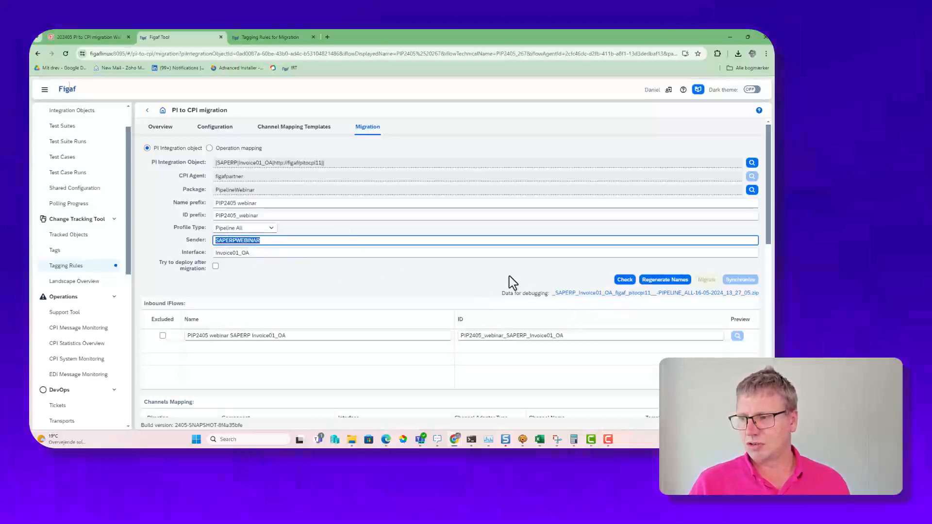
click(667, 280)
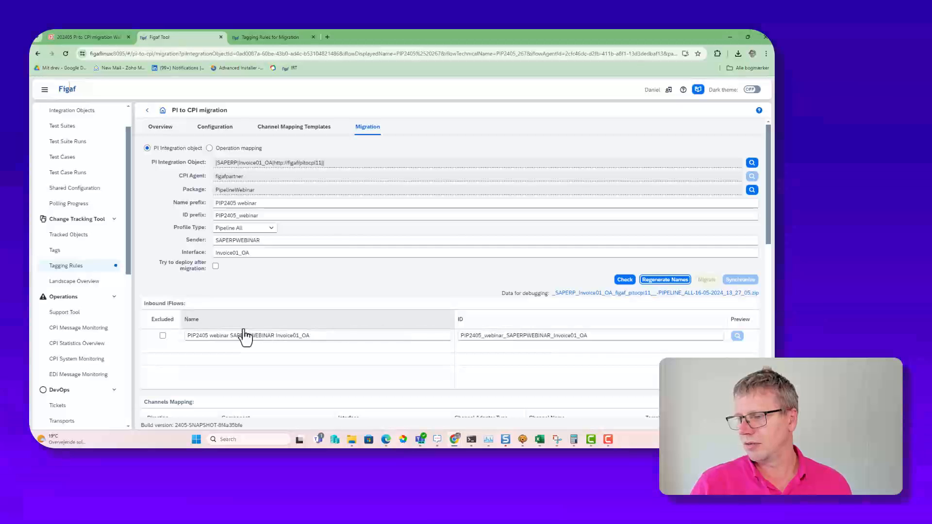
Step: Review the channel mappings and receivers, including the AsyncPartner_B2B interface determination XSLT and the receiver determination XSLT
scroll(222, 335, down, 2)
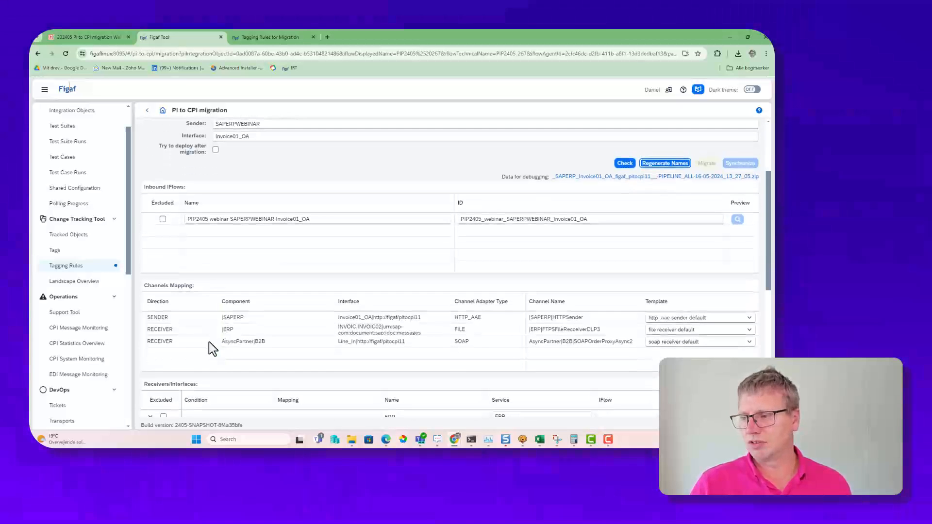
scroll(271, 328, down, 1)
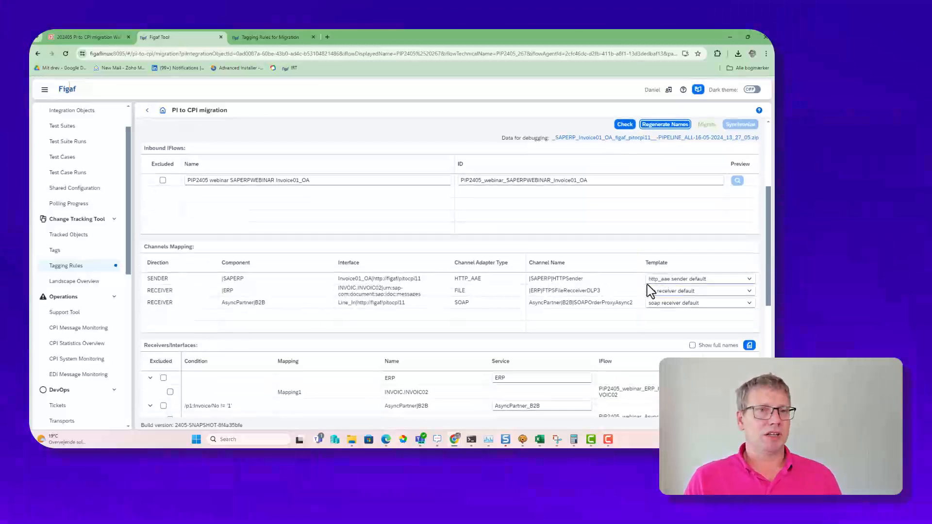
scroll(452, 320, down, 2)
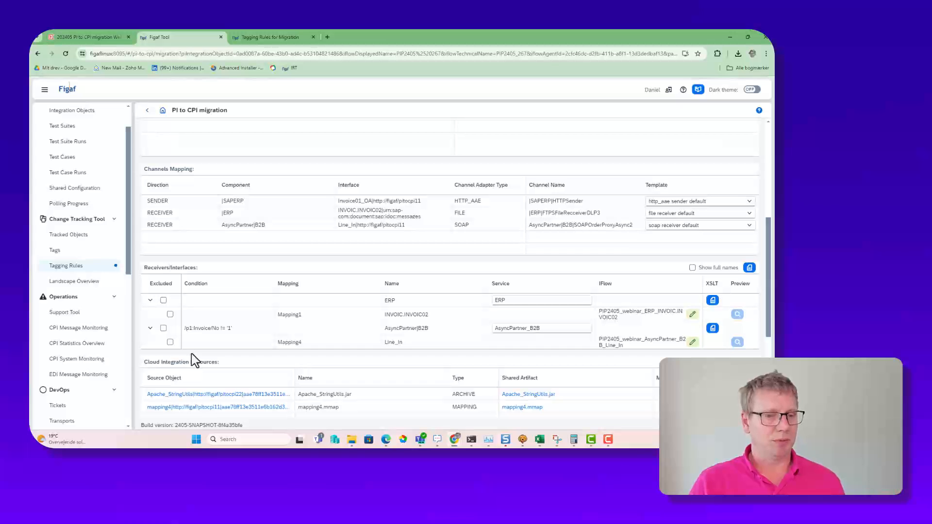
click(712, 329)
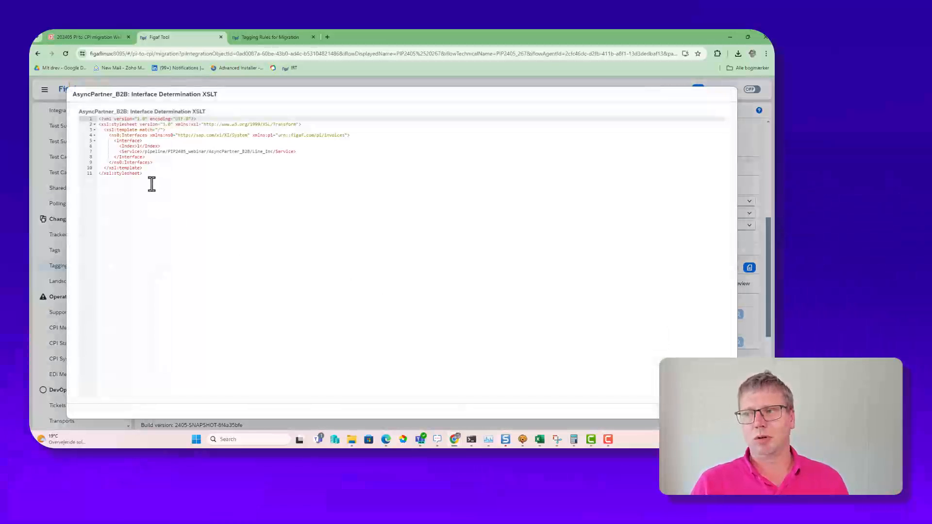
key(Escape)
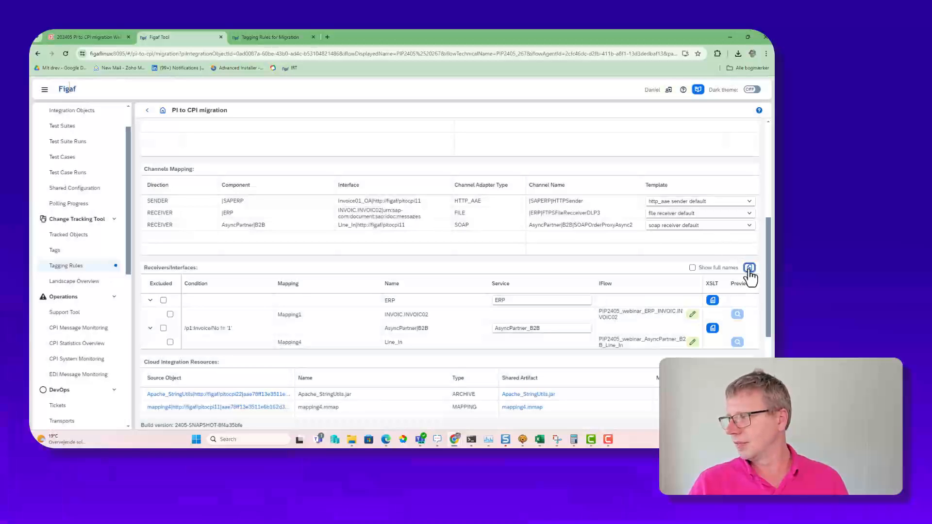
click(749, 269)
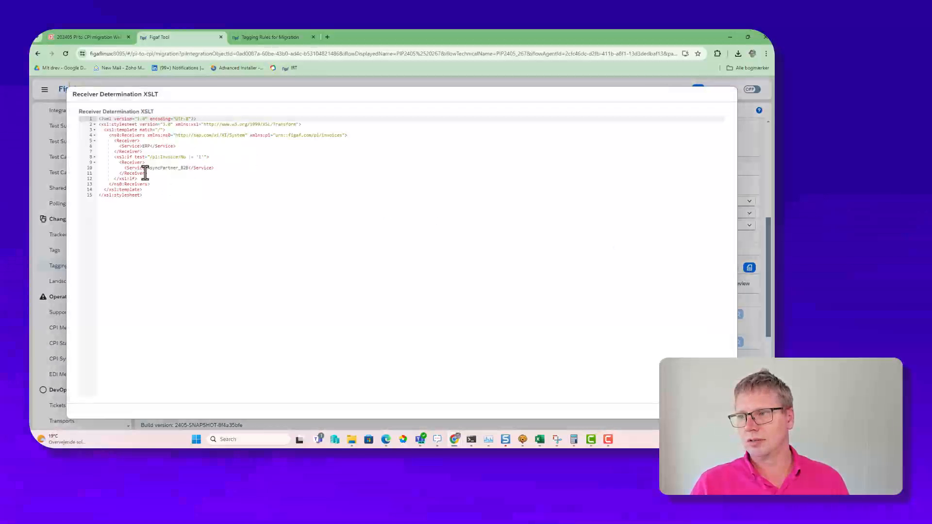
Step: Close the receiver determination XSLT and inspect the outbound iFlow settings of the ERP INVOIC.INVOIC02 interface
key(Escape)
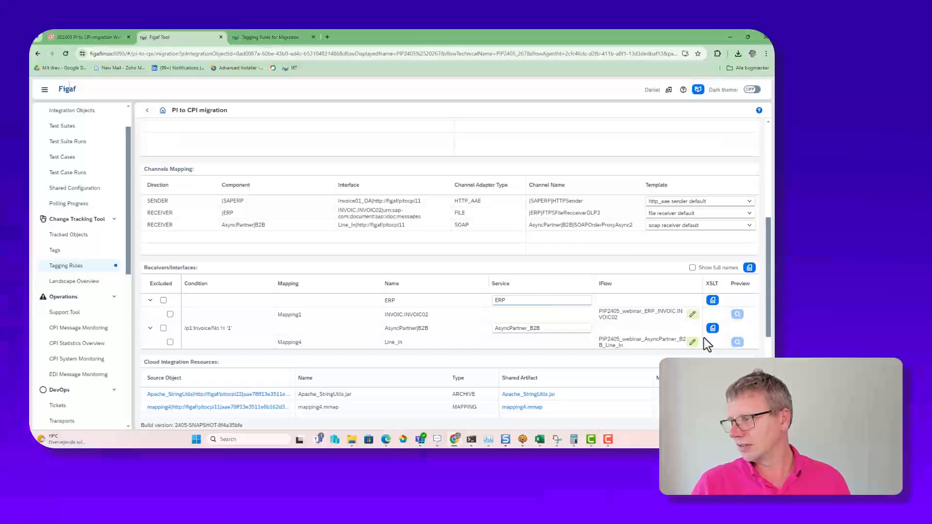
click(692, 314)
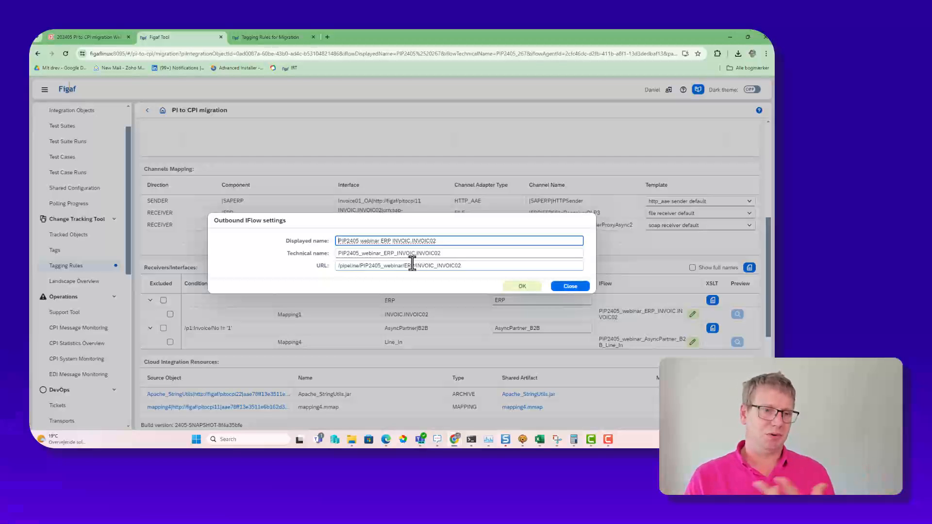
click(572, 287)
Step: Review the Cloud Integration resources and read the mapping conversion and resources handling messages in the migration logs
scroll(291, 369, down, 3)
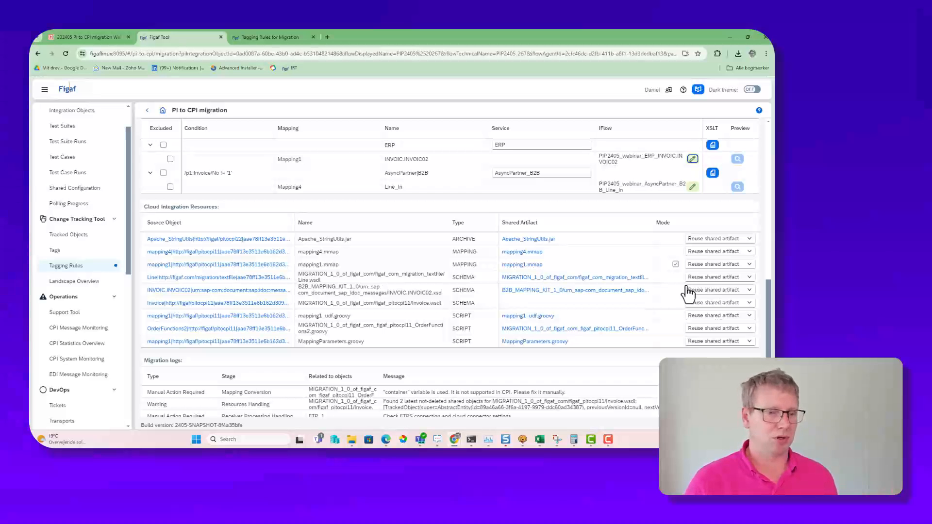
scroll(516, 308, down, 1)
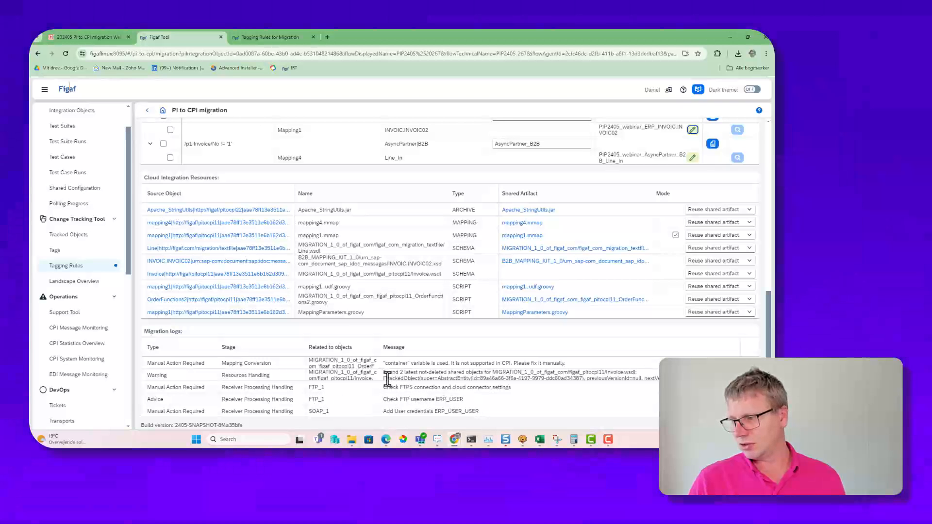
drag(387, 374, 537, 381)
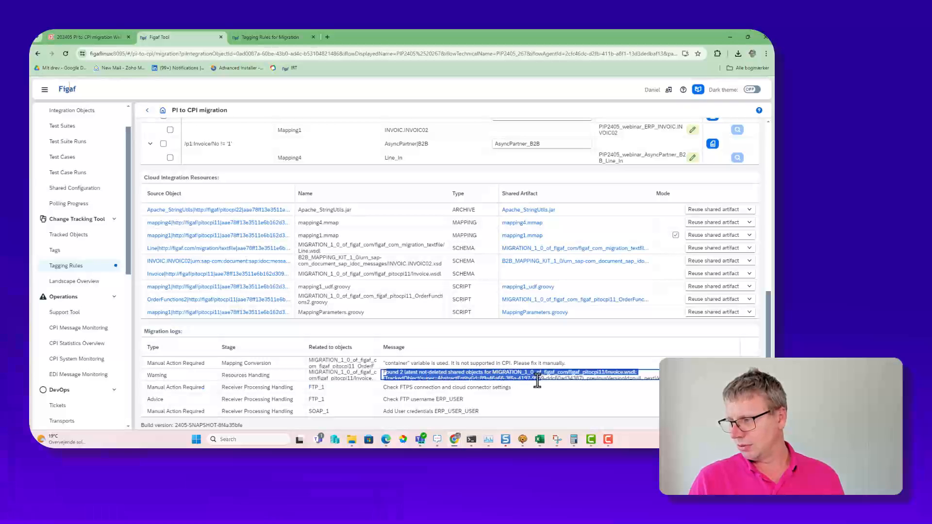
click(424, 362)
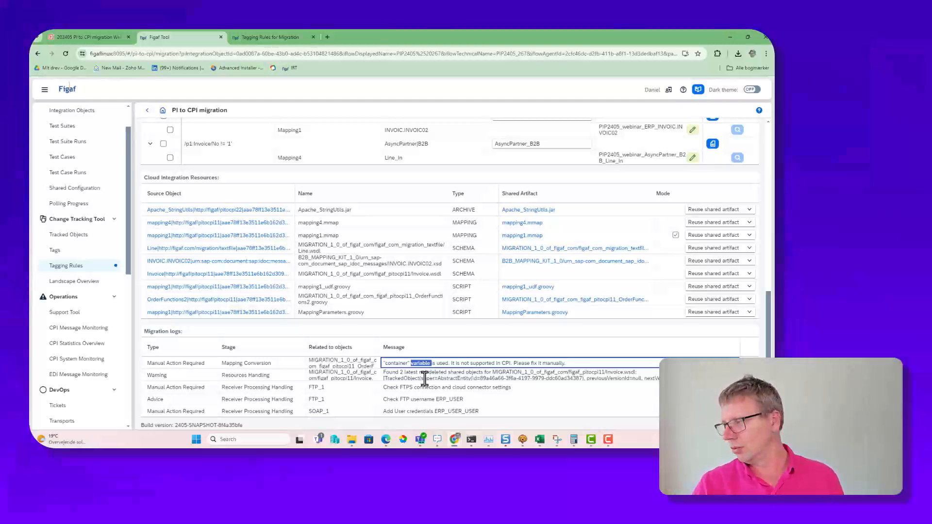
Step: Run the migration check again with the regenerated names and close its progress log
scroll(551, 358, up, 4)
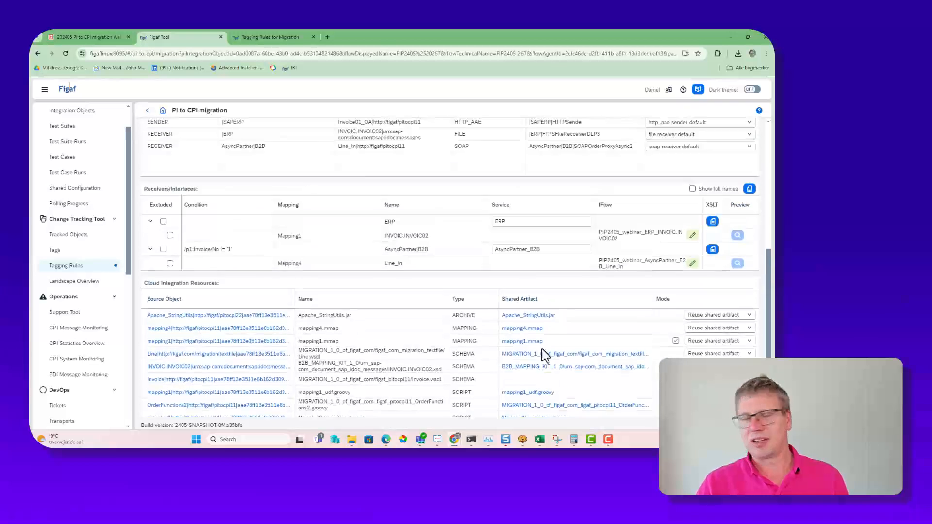
scroll(519, 347, up, 4)
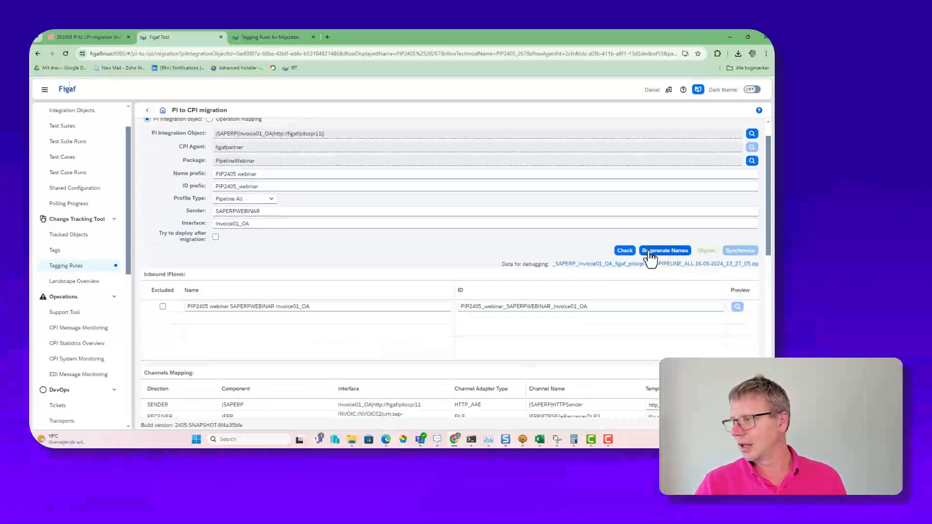
click(623, 250)
click(556, 319)
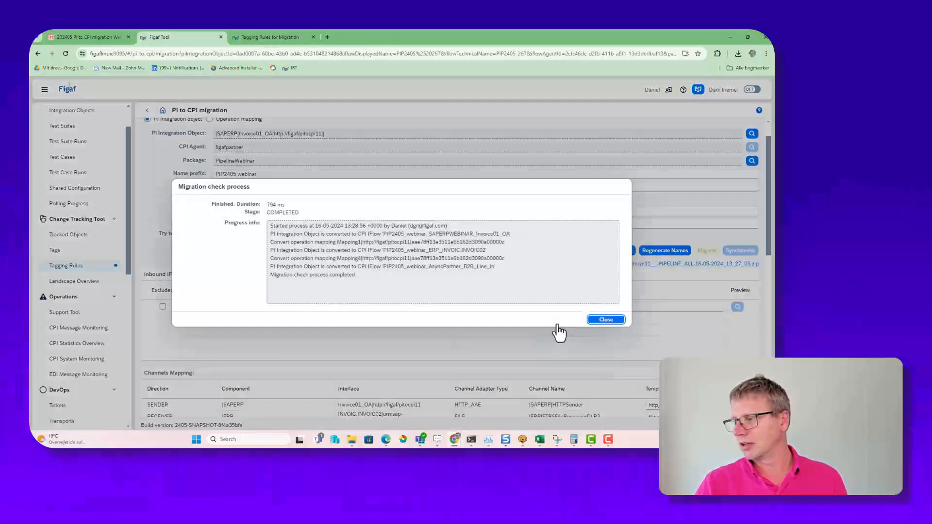
click(605, 320)
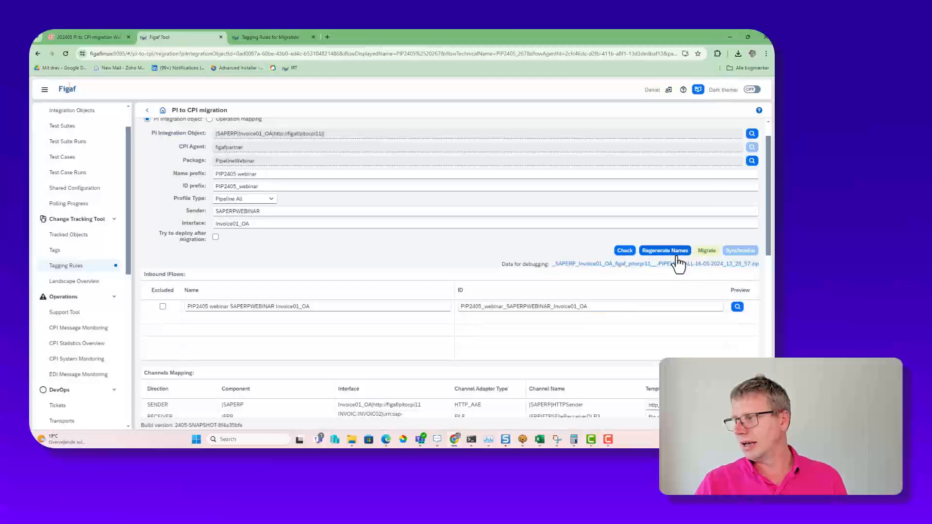
Step: Preview the inbound iFlow PIP2405 webinar SAPERPWEBINAR Invoice01_OA, including its local send process with the JMS receiver
click(737, 306)
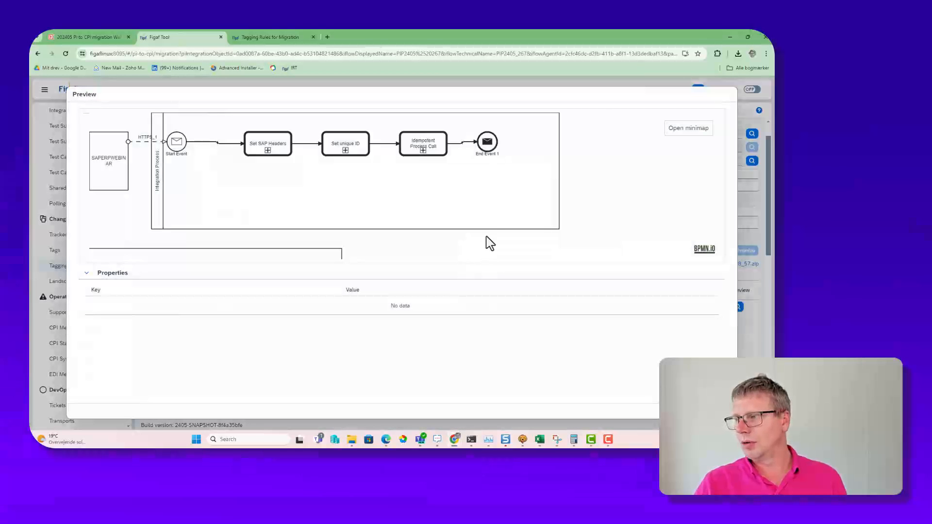
drag(487, 241, 486, 138)
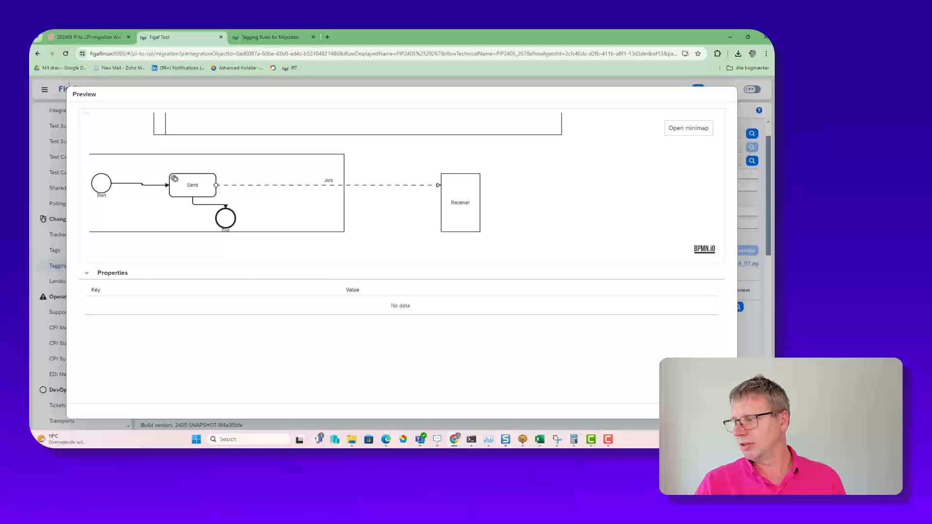
key(Escape)
Step: Migrate the Invoice01_OA integration object to the PipelineWebinar package, follow its progress and close the log
click(705, 251)
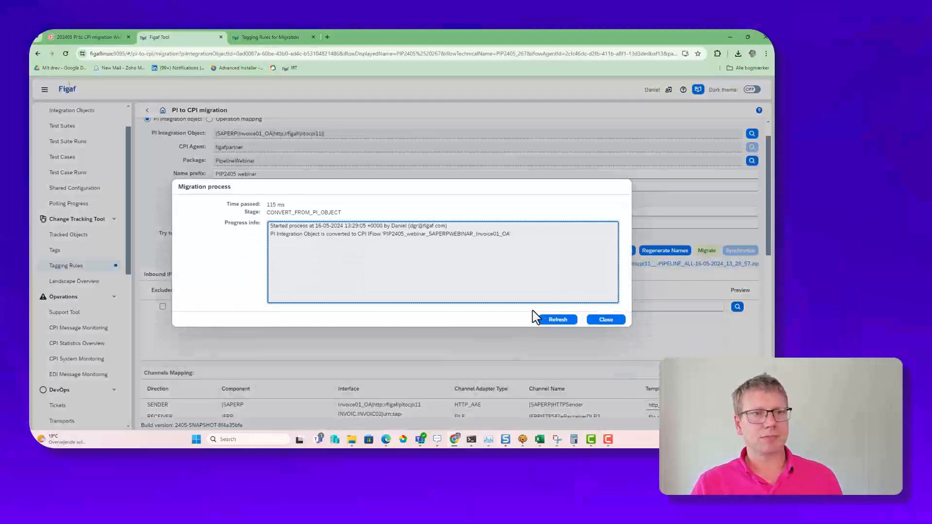
click(559, 321)
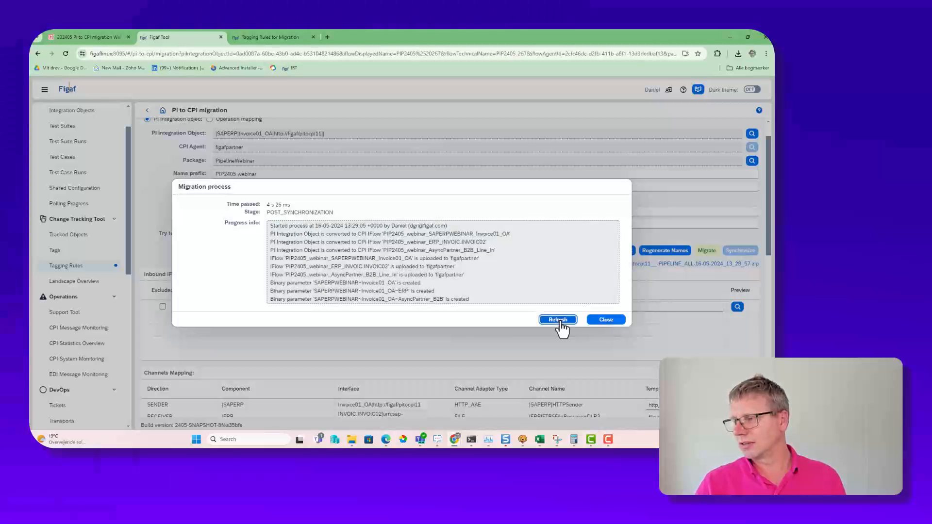
click(558, 320)
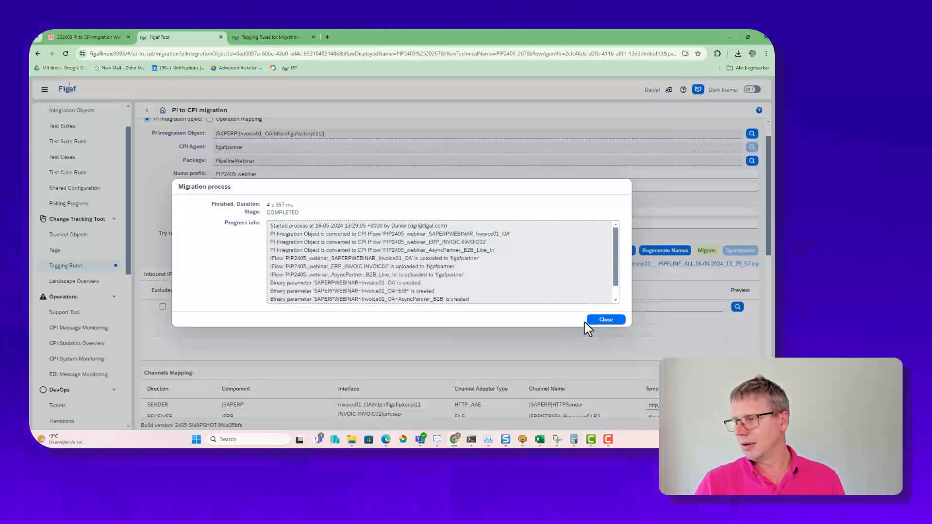
click(602, 321)
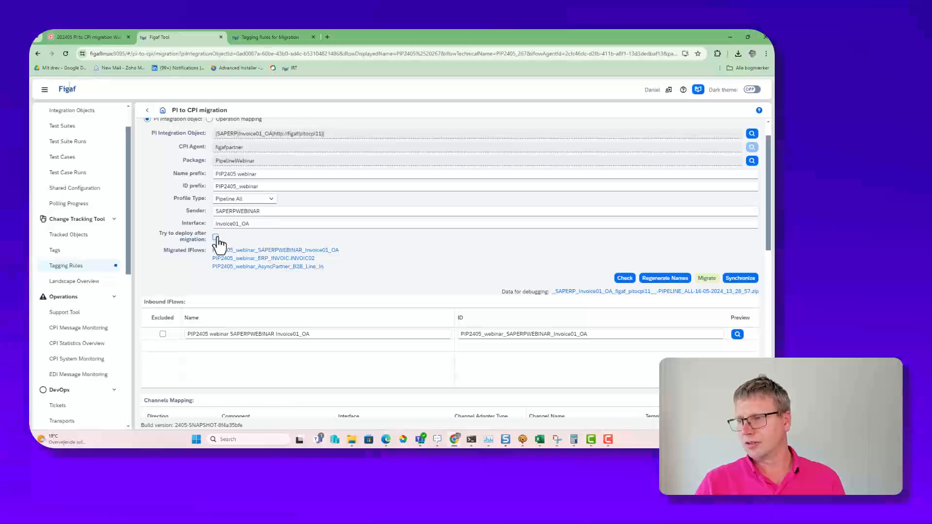
Step: Enable deployment after migration, run the migration again and close its progress log once it has finished
click(216, 237)
click(707, 278)
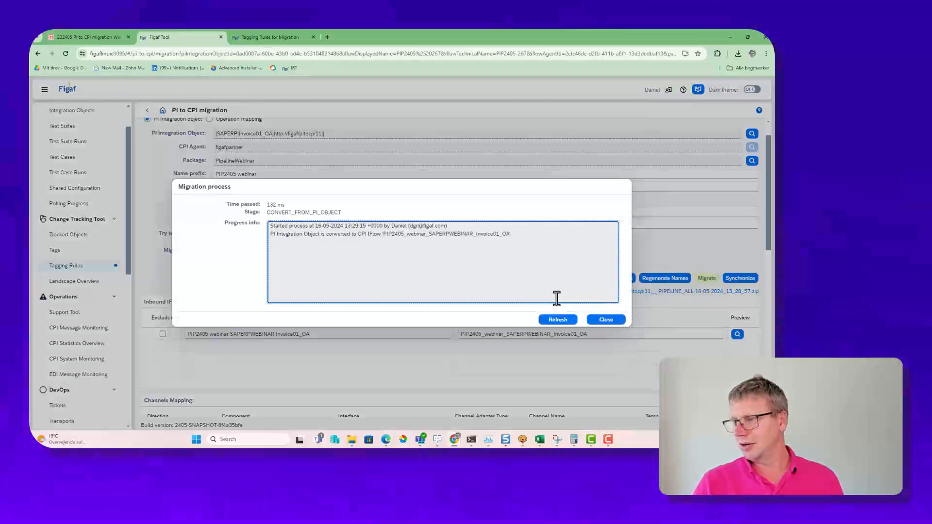
click(556, 320)
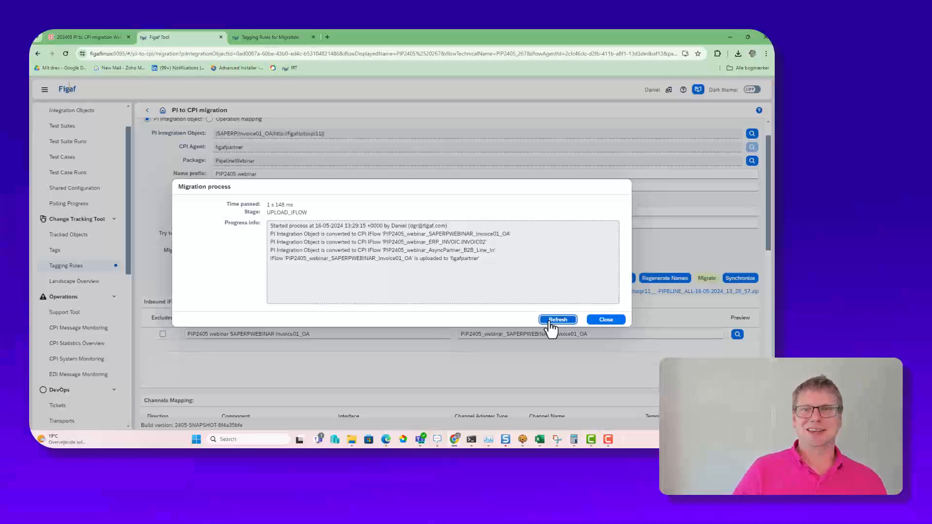
click(553, 321)
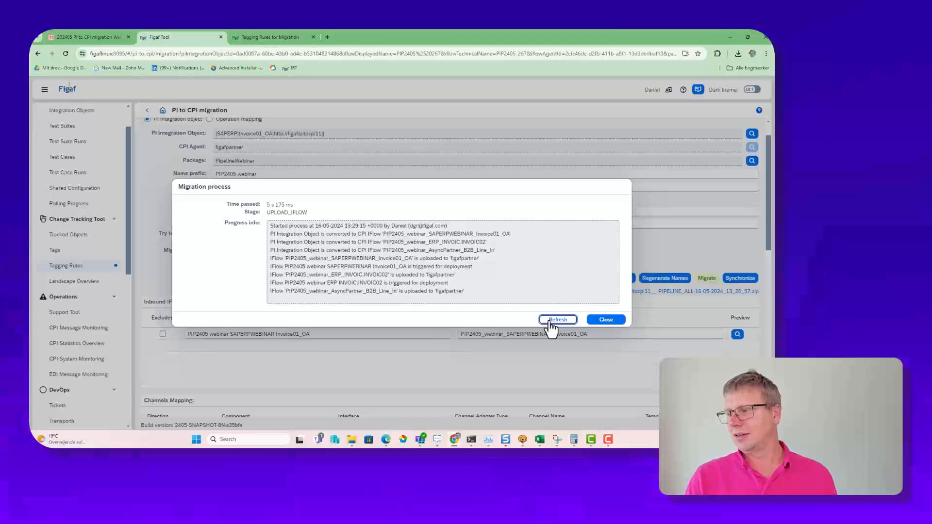
click(553, 320)
scroll(528, 297, down, 3)
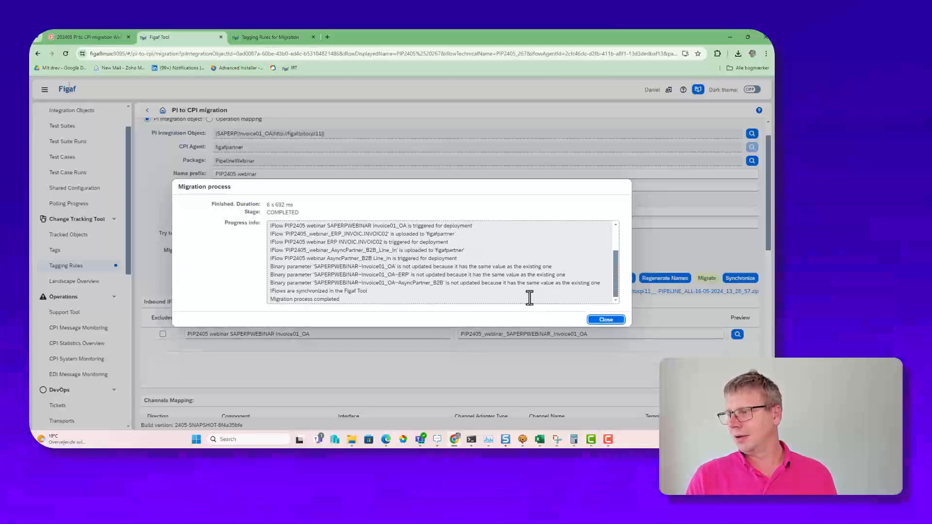
click(594, 322)
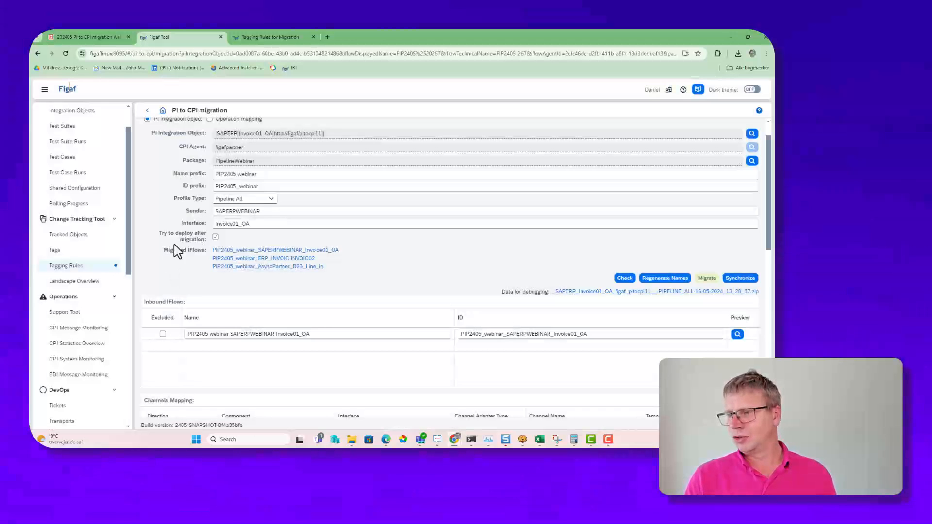
Step: Open the migrated iFlow PIP2405_webinar_SAPERPWEBINAR_Invoice01_OA in SAP Integration Suite, activate its trace with CPI Helper and dismiss the notification
click(257, 250)
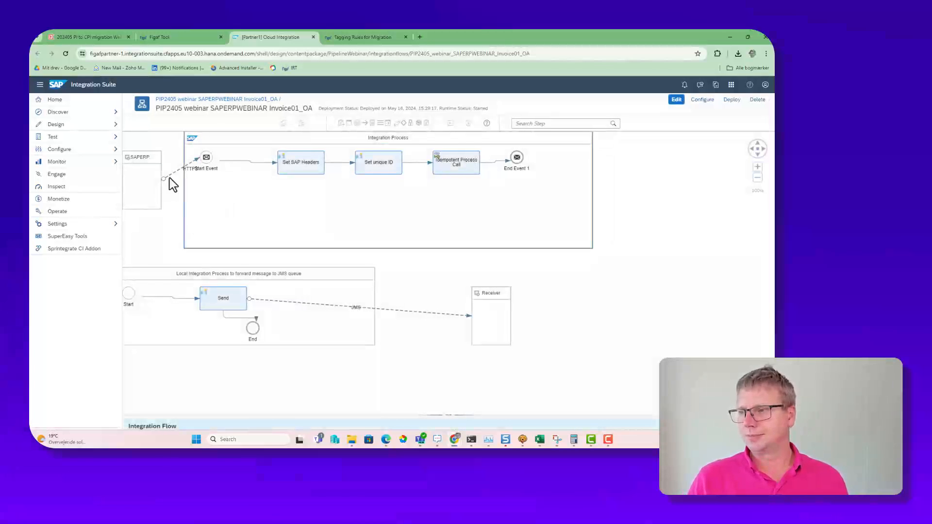
click(169, 178)
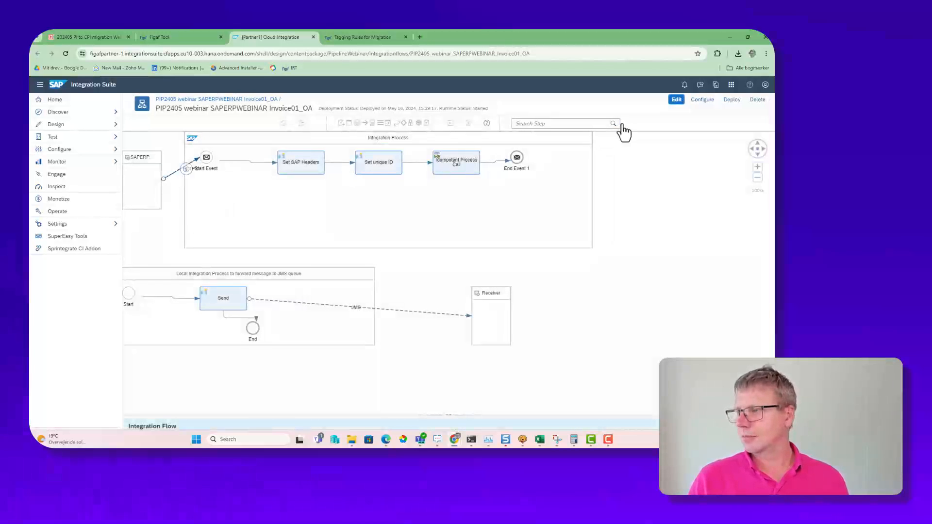
click(706, 113)
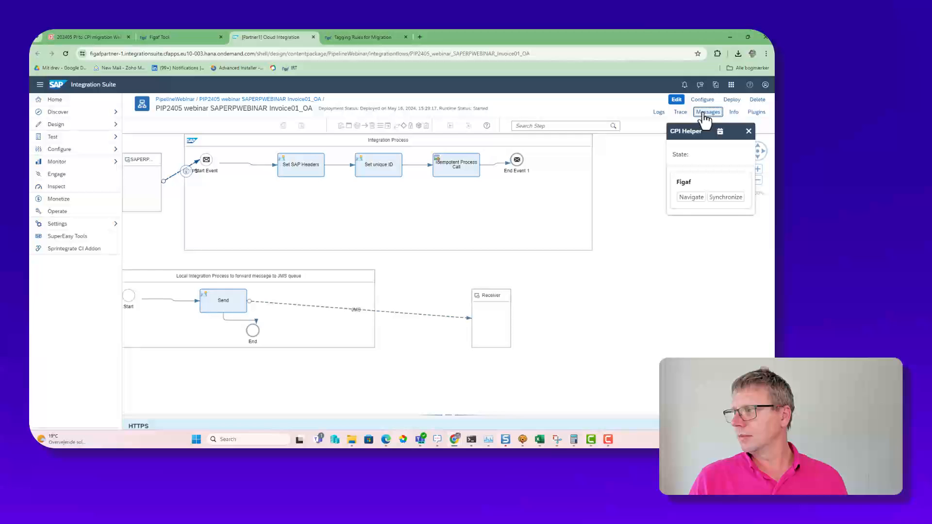
click(678, 114)
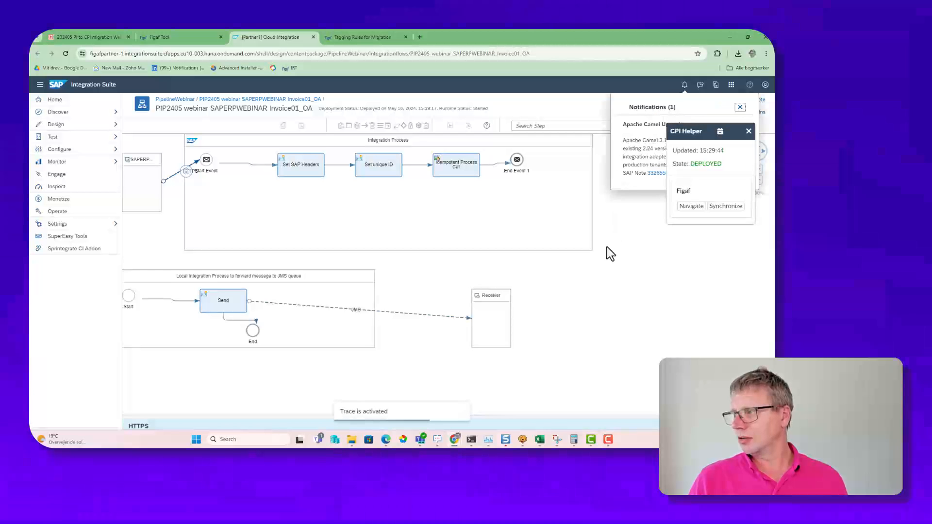
click(738, 105)
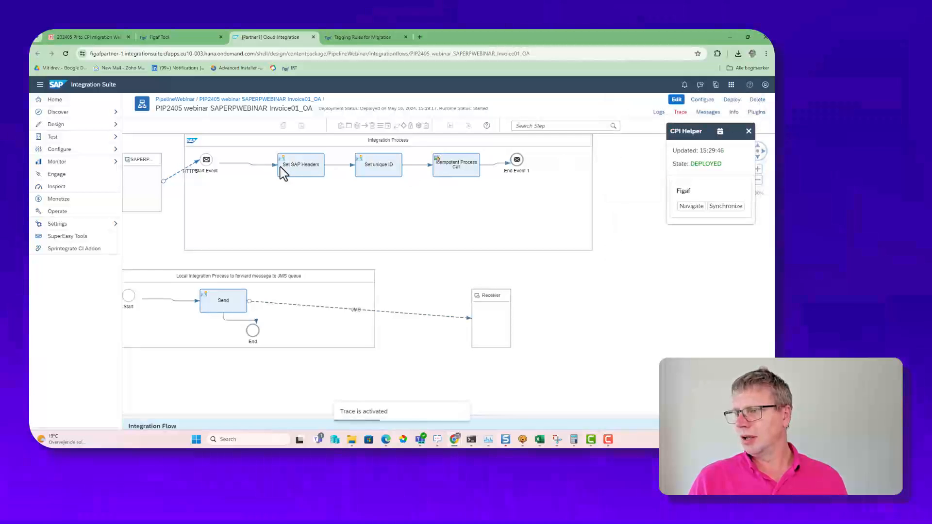
Step: Show the connection settings of the iFlow's HTTPS sender channel and copy its address
click(186, 175)
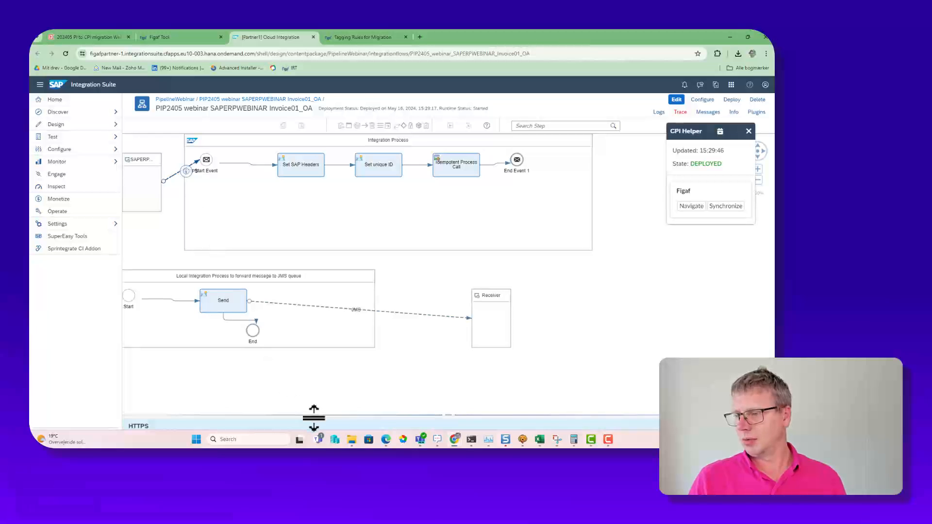
drag(314, 417, 339, 252)
click(187, 272)
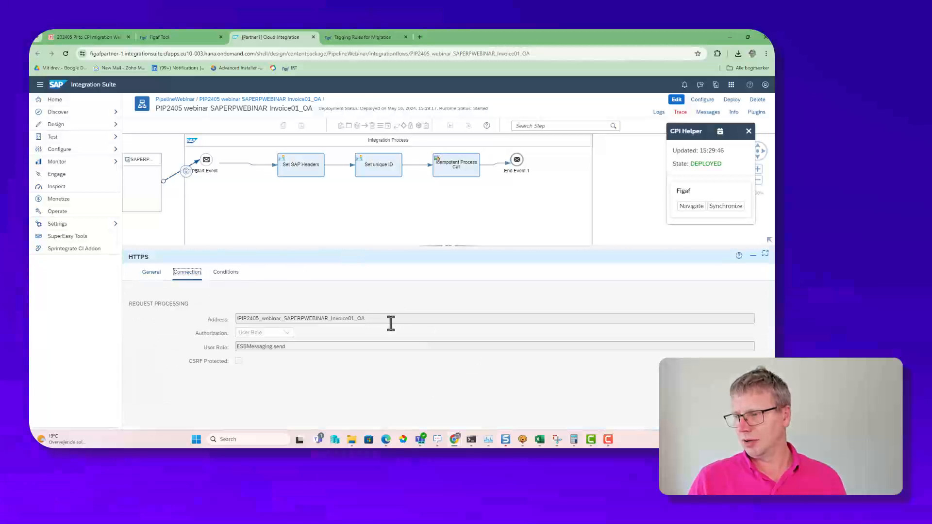
drag(390, 323, 215, 322)
key(ctrl+c)
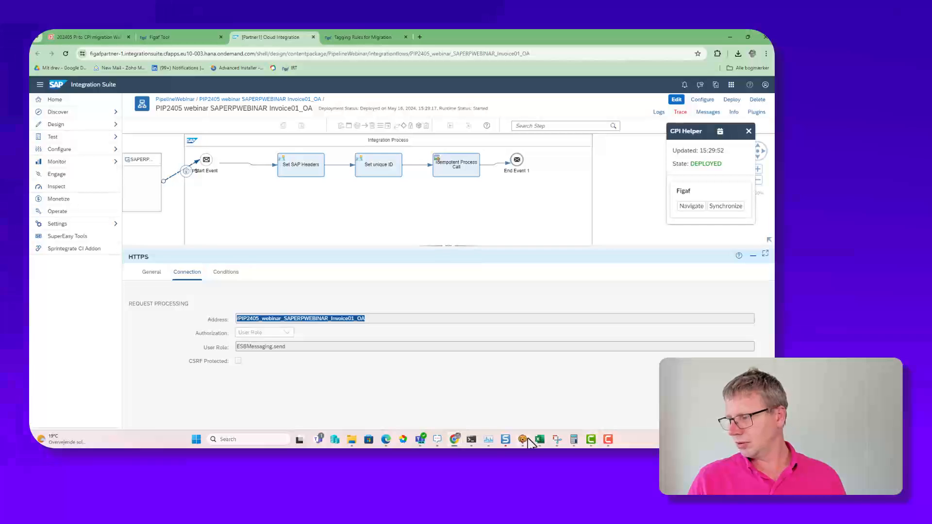
Step: Switch to the API client, set the POST request's path to /PIP2405_webinar_SAPERPWEBINAR_Invoice01_OA, send it and minimize the client
drag(30, 194, 279, 171)
drag(284, 233, 162, 230)
key(ctrl+v)
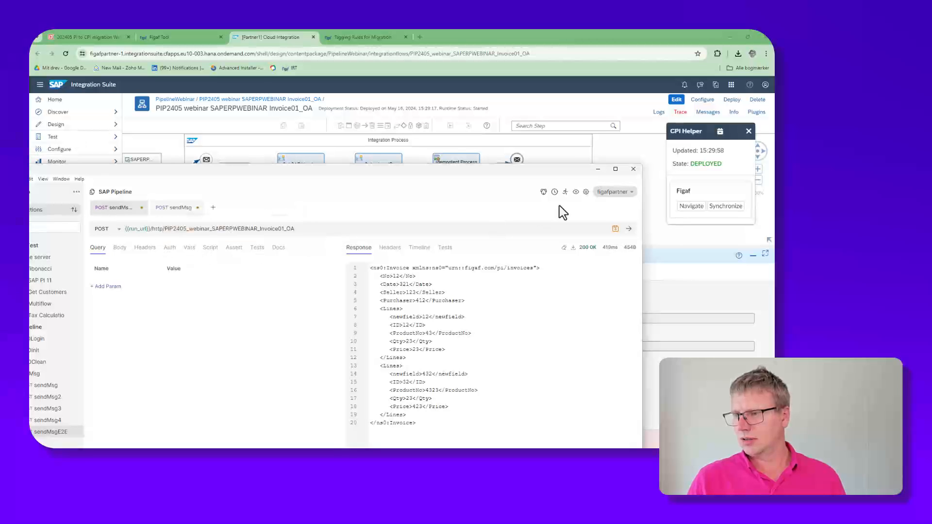
click(628, 229)
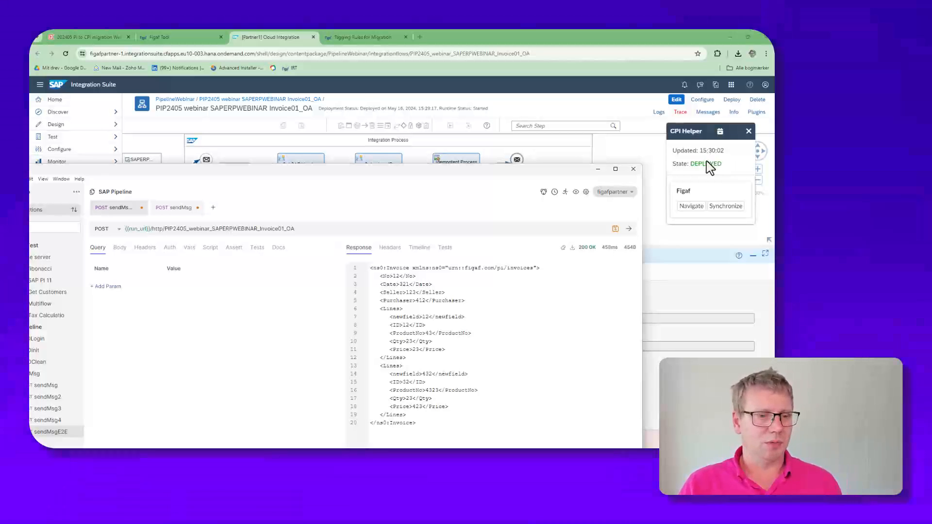
click(597, 170)
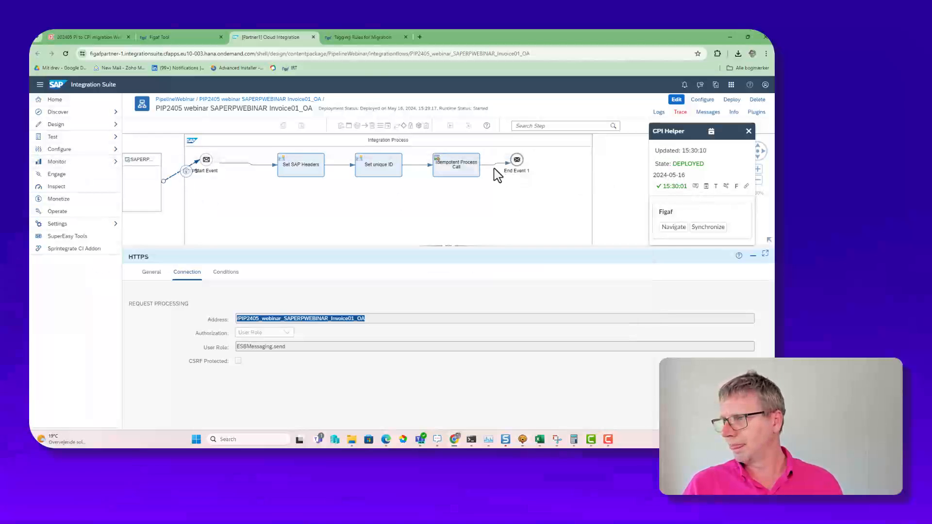
Step: Return to Figaf, open the migrated iFlow PIP2405_webinar_ERP_INVOIC.INVOIC02 in Integration Suite and dismiss the notification
click(164, 39)
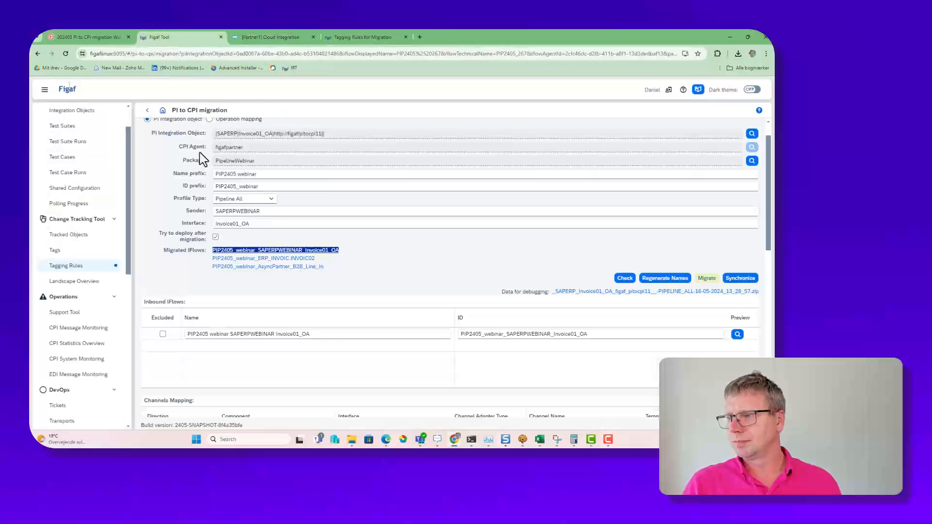
click(266, 258)
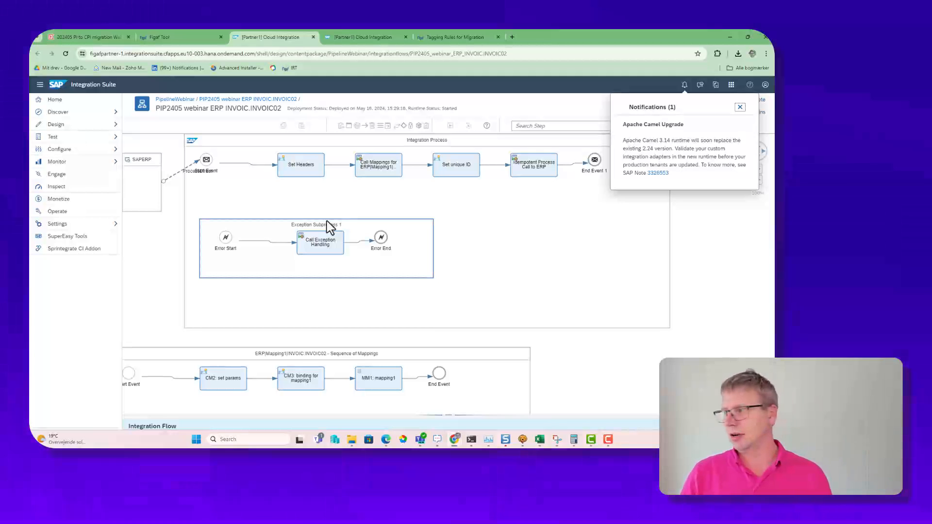
click(740, 107)
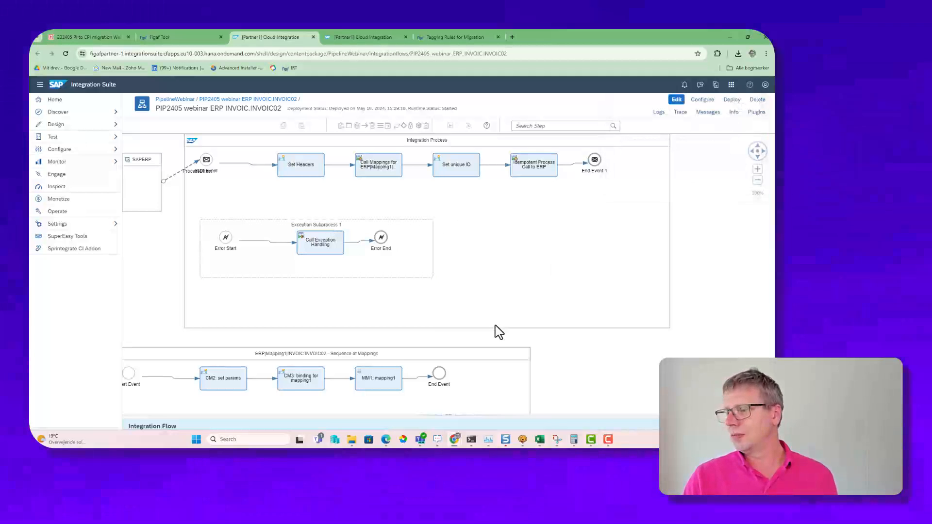
Step: Start editing the ERP INVOIC.INVOIC02 iFlow and show the target settings of the FTP receiver channel to ERP
scroll(599, 334, down, 3)
scroll(587, 325, down, 1)
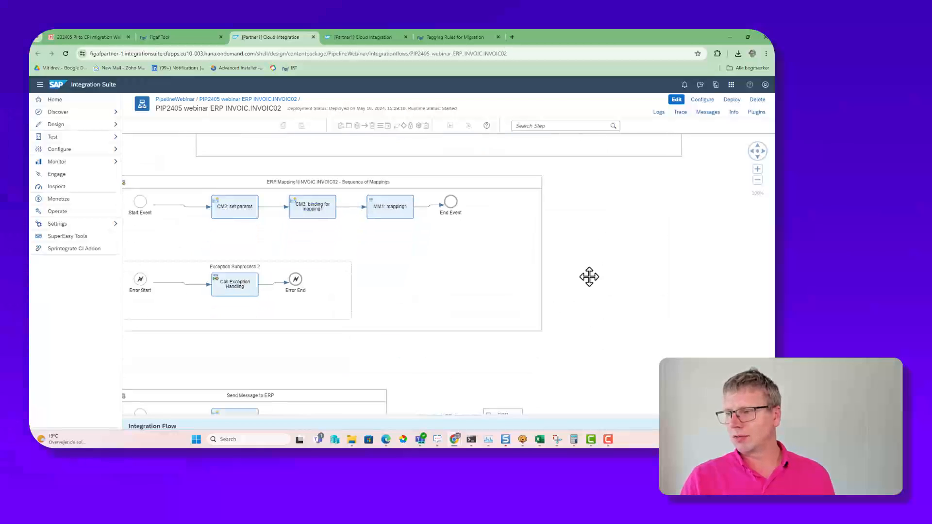
scroll(589, 277, down, 1)
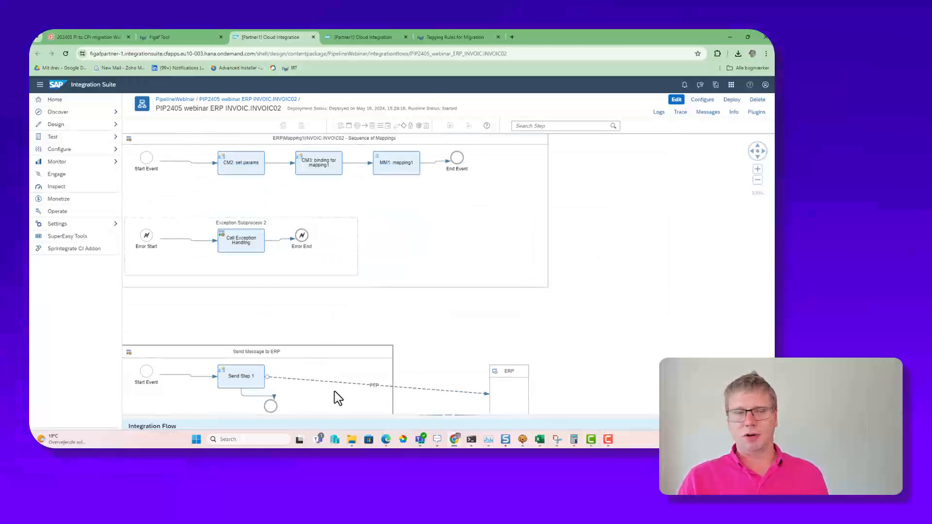
click(677, 99)
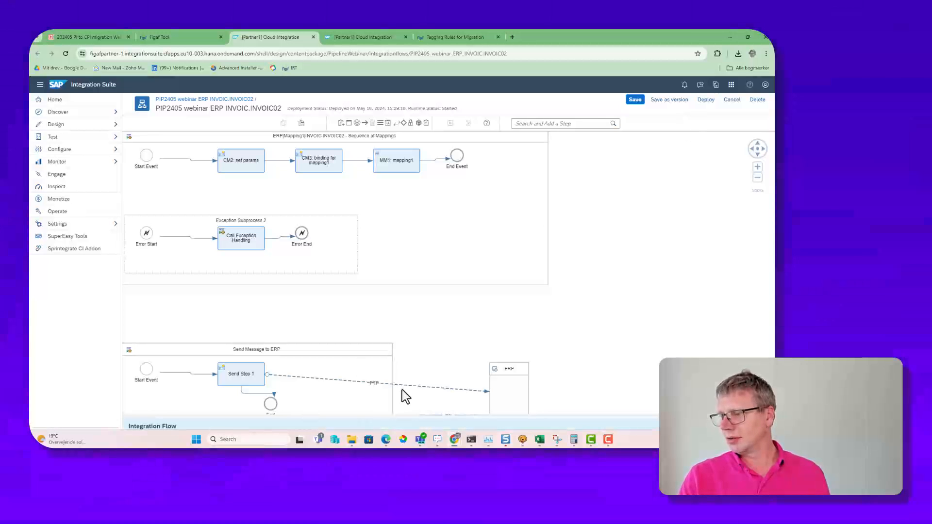
click(406, 387)
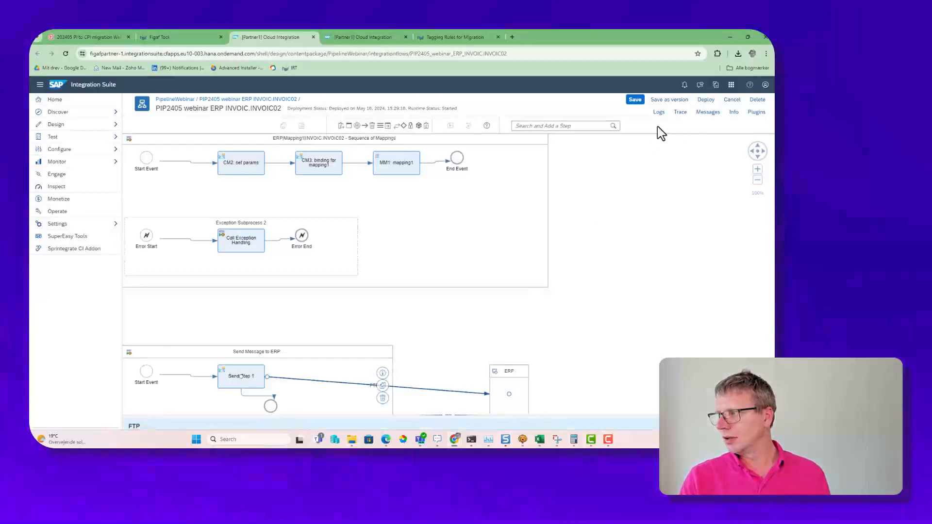
drag(501, 415, 451, 250)
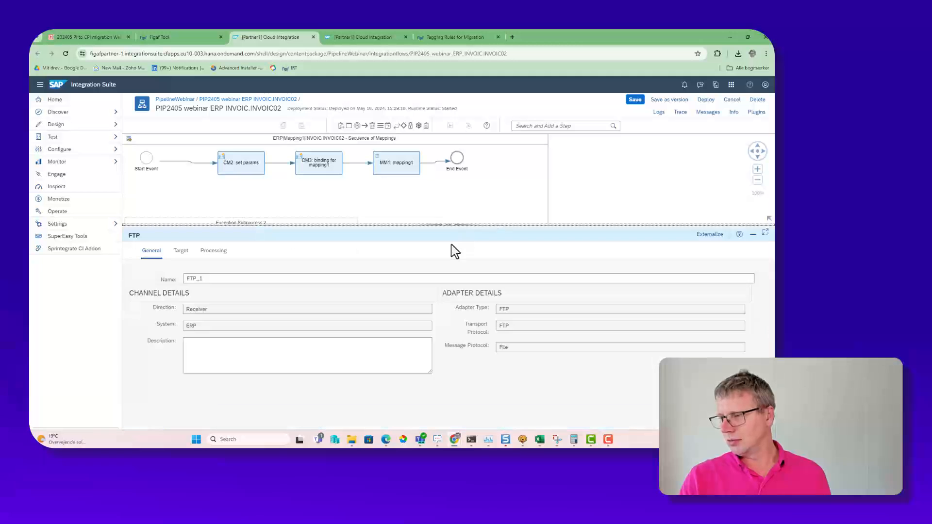
click(177, 252)
Step: Set the FTP channel's proxy type parameter default to Internet and its encryption to Plain FTP - no encryption
click(276, 371)
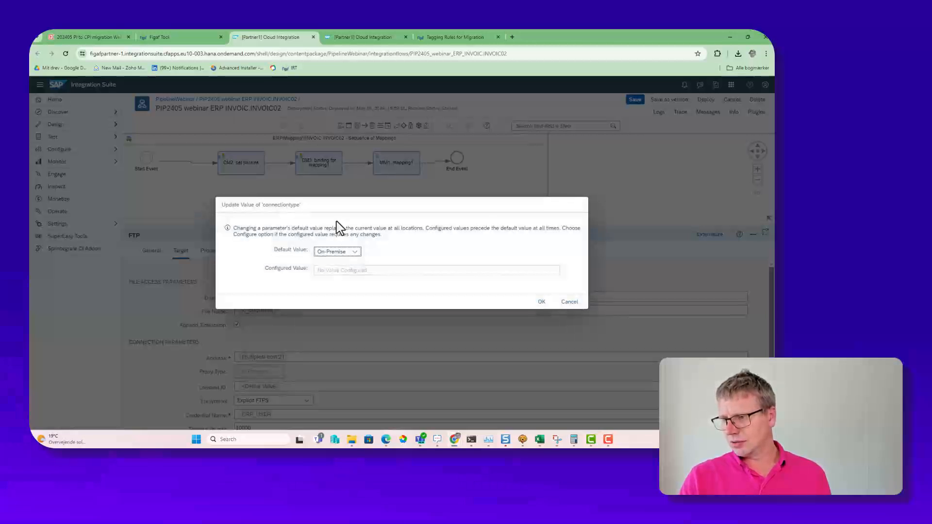
click(355, 252)
click(334, 275)
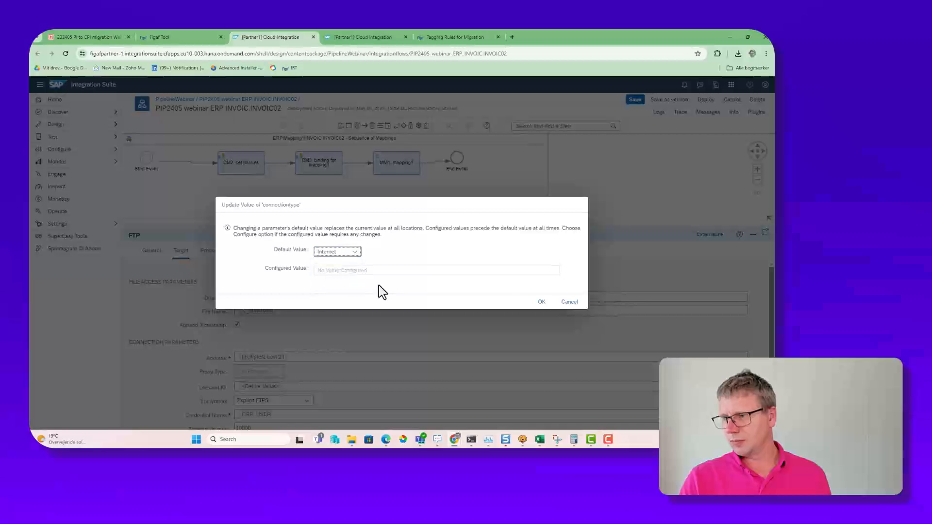
click(541, 301)
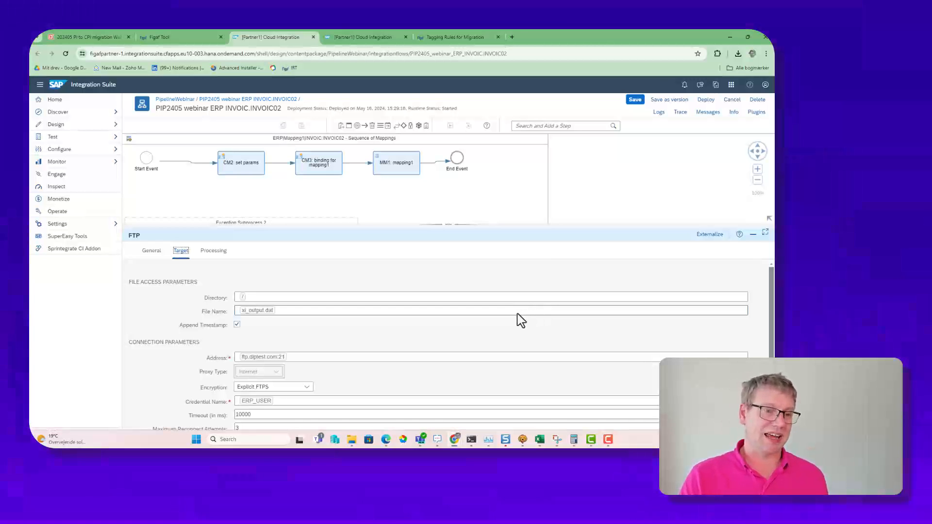
click(280, 386)
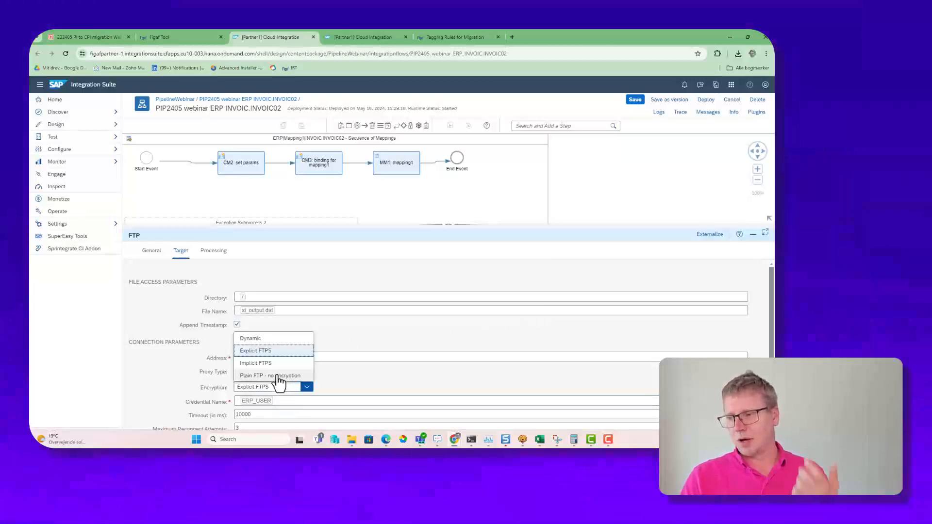
click(280, 376)
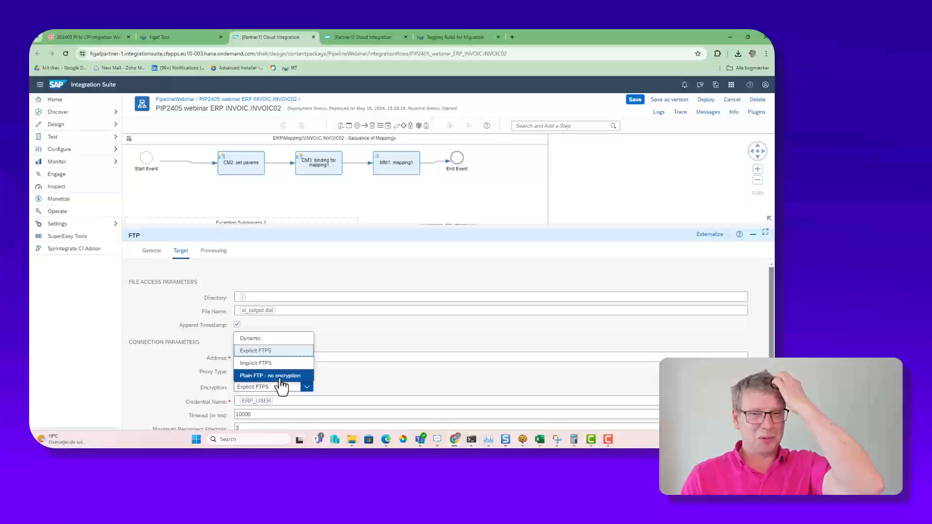
Step: Save the iFlow as version 1.0.1 without a comment, deploy it and dismiss the deployment notification
click(706, 100)
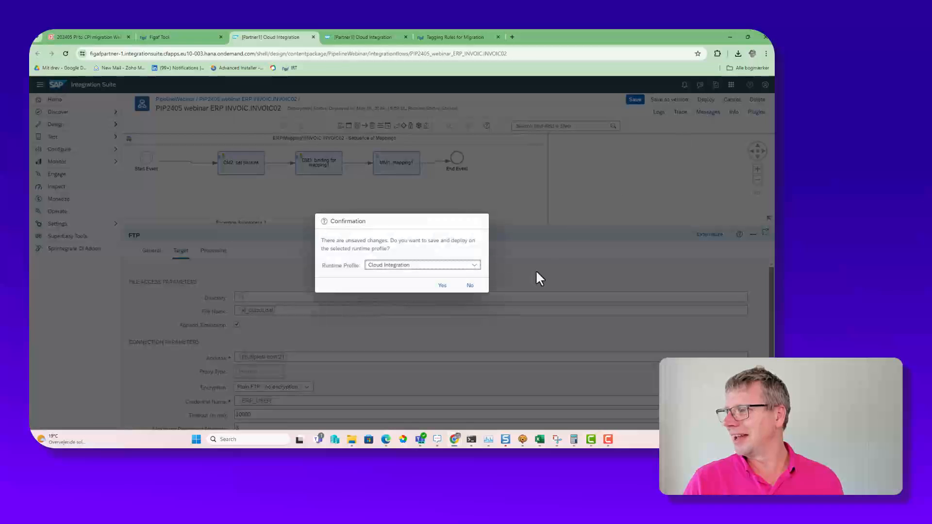
click(470, 287)
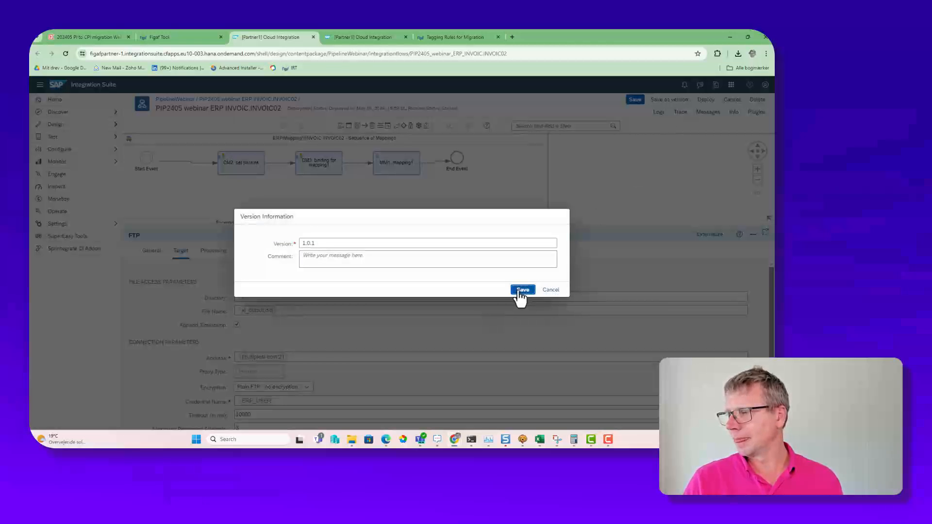
click(521, 291)
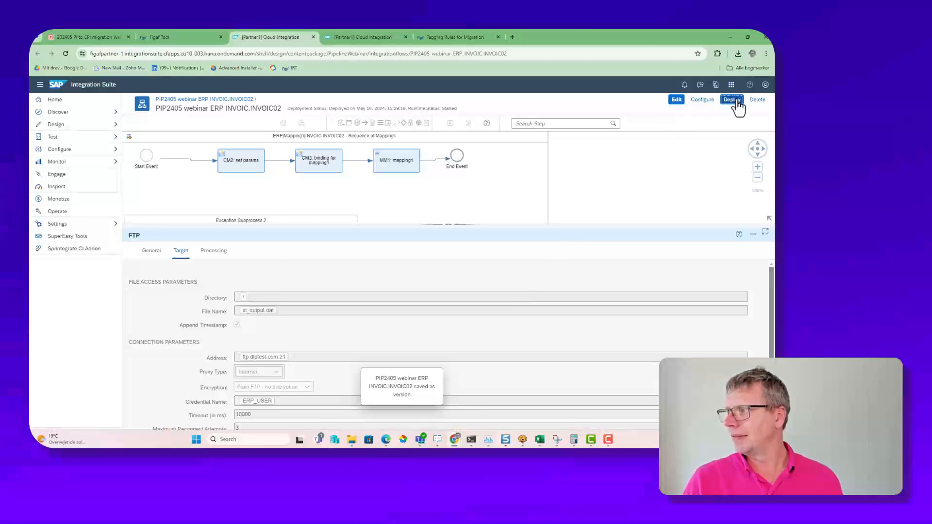
click(731, 99)
click(442, 282)
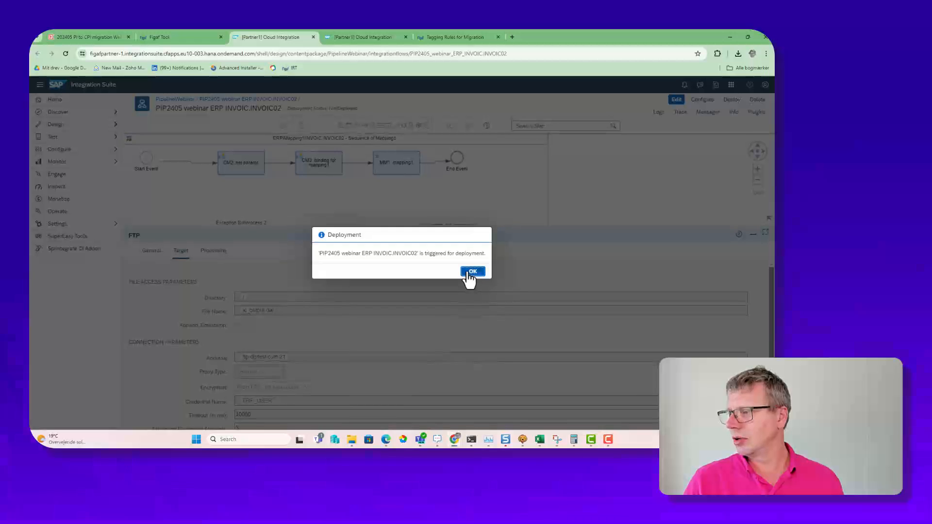
click(470, 272)
Step: Synchronize the iFlow to Figaf through CPI Helper and check the object info of the tracked PIP2405_webinar_ERP_INVOIC.INVOIC02 iFlow
click(708, 112)
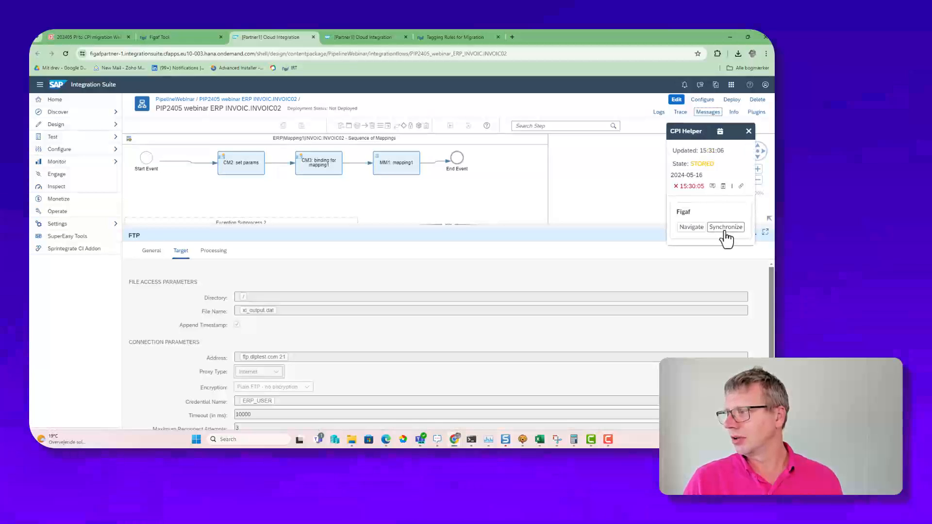
click(725, 231)
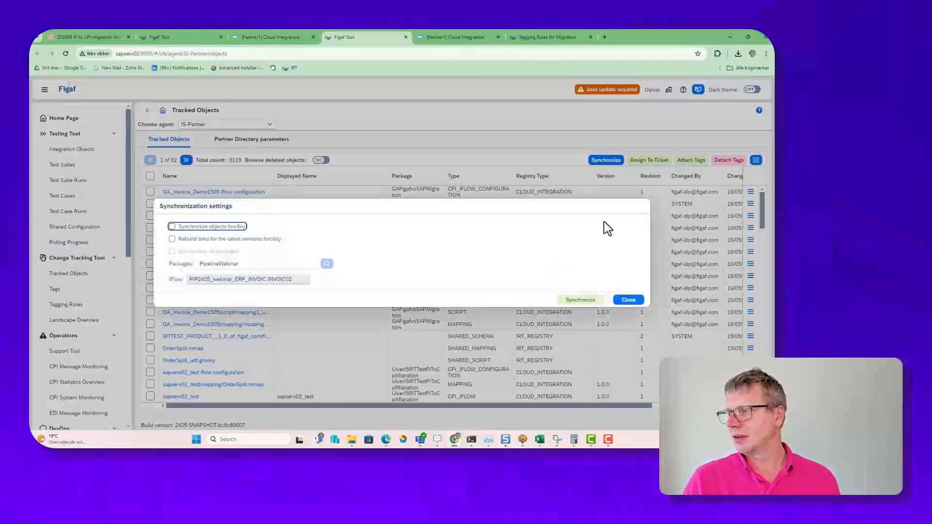
click(571, 300)
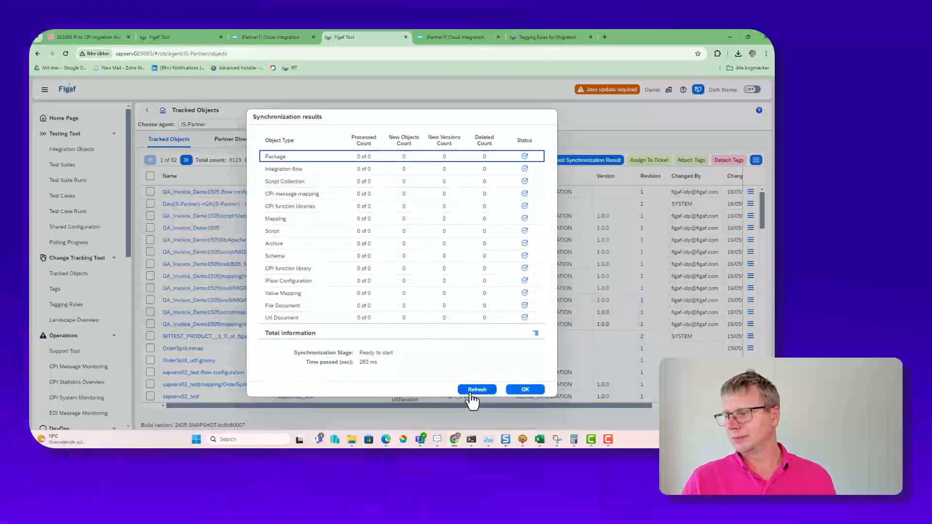
click(472, 391)
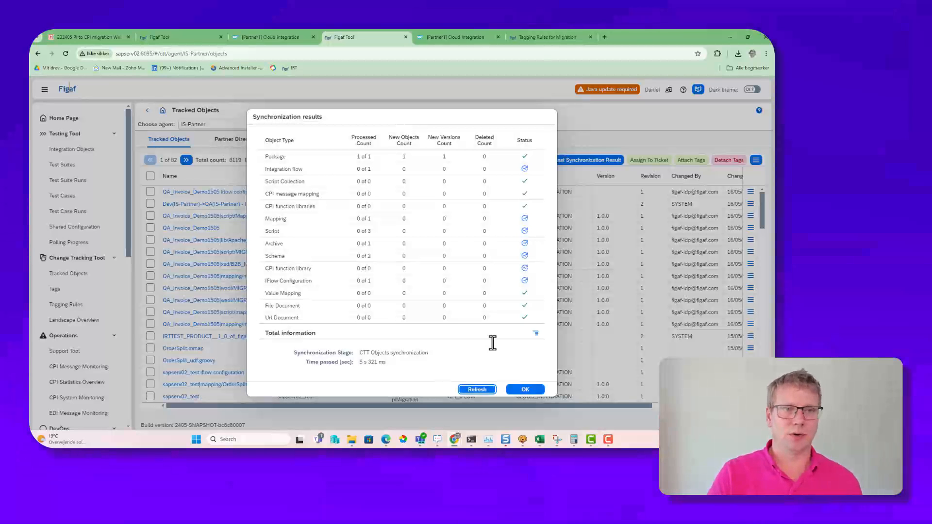
click(528, 390)
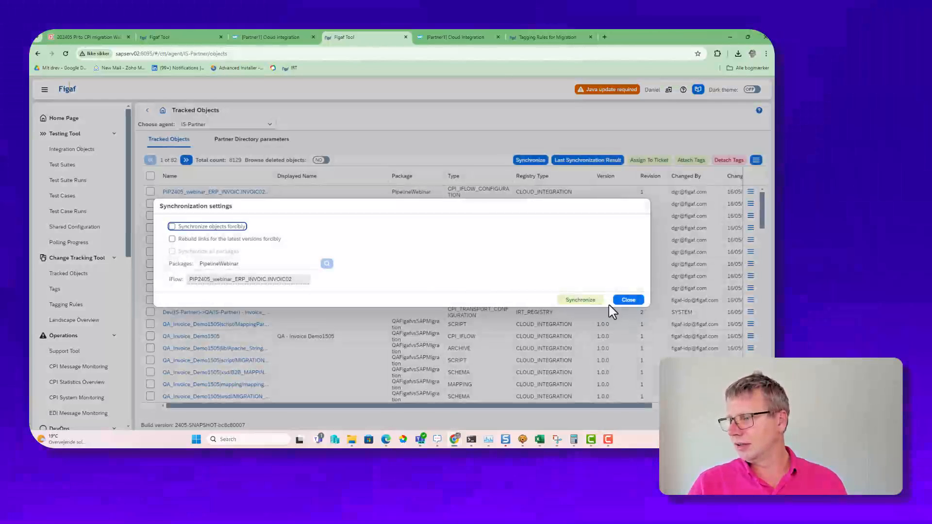
click(628, 302)
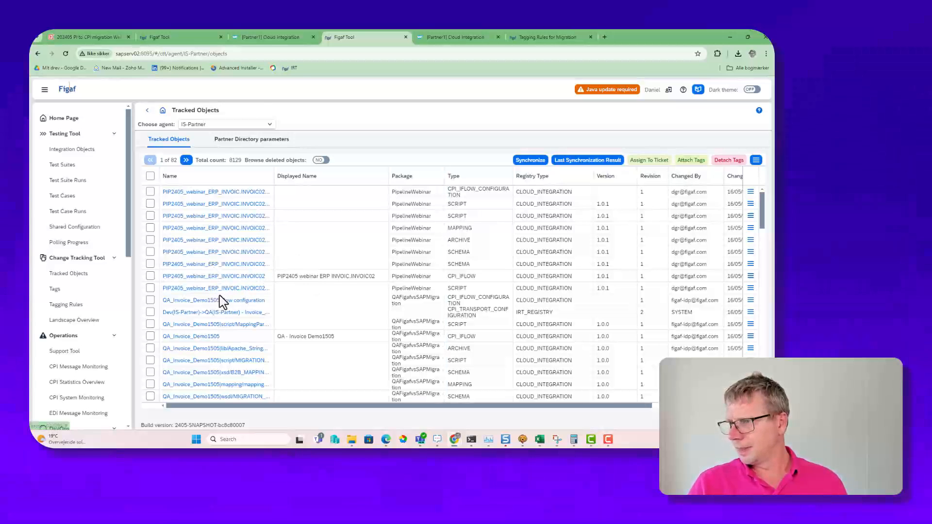
double_click(221, 277)
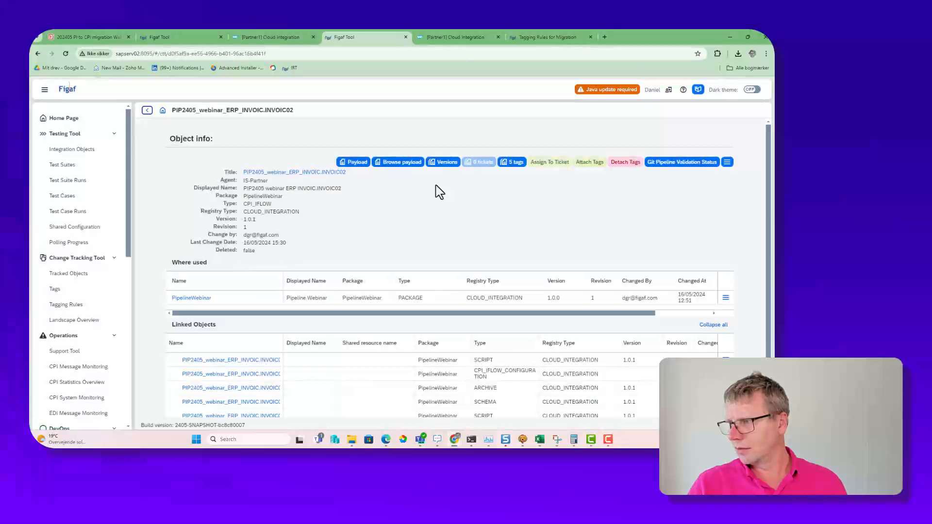
click(146, 111)
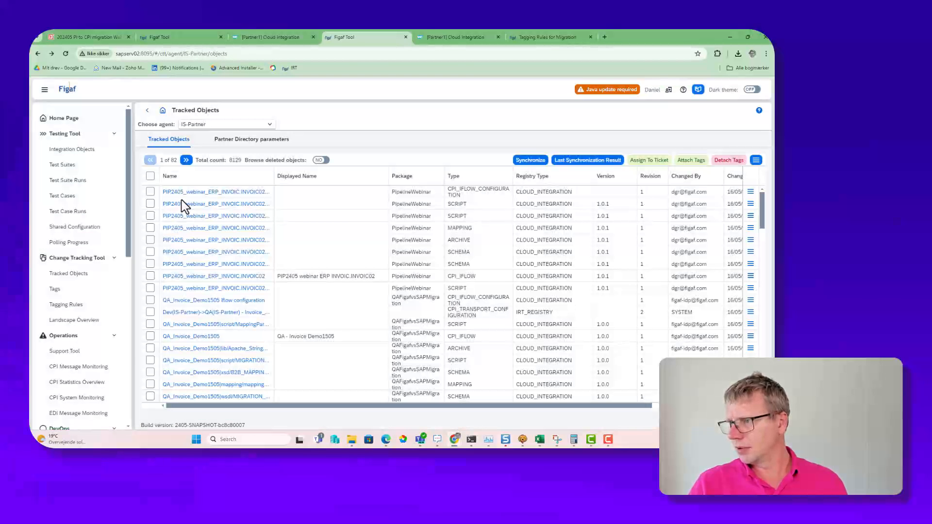
Step: Check the iFlow's deployment state in Integration Suite, switch to the API client and resend the POST request to PIP2405_webinar_SAPERPWEBINAR_Invoice01_OA
click(272, 38)
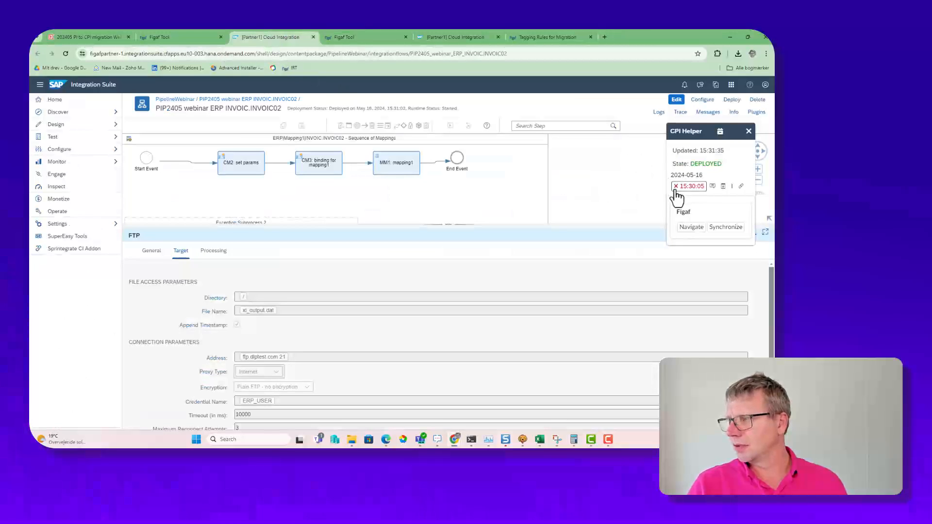
key(alt+Tab)
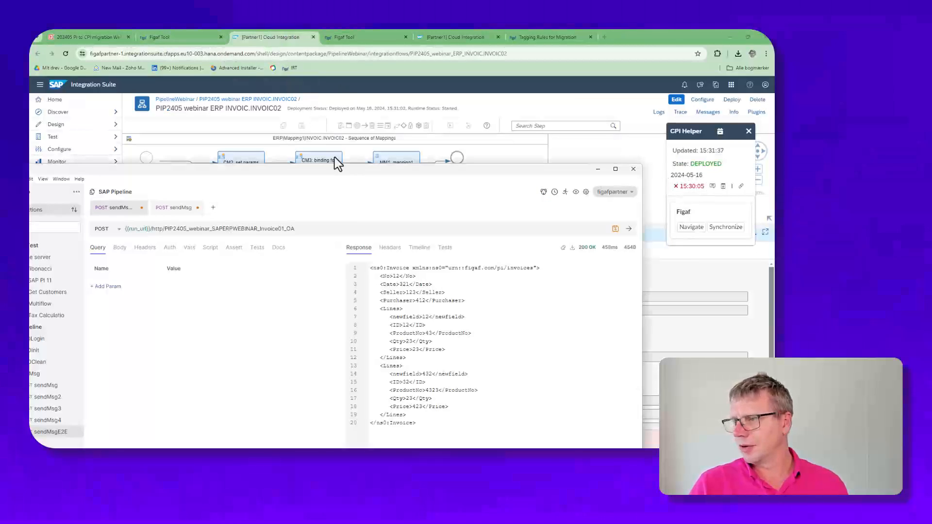
click(628, 230)
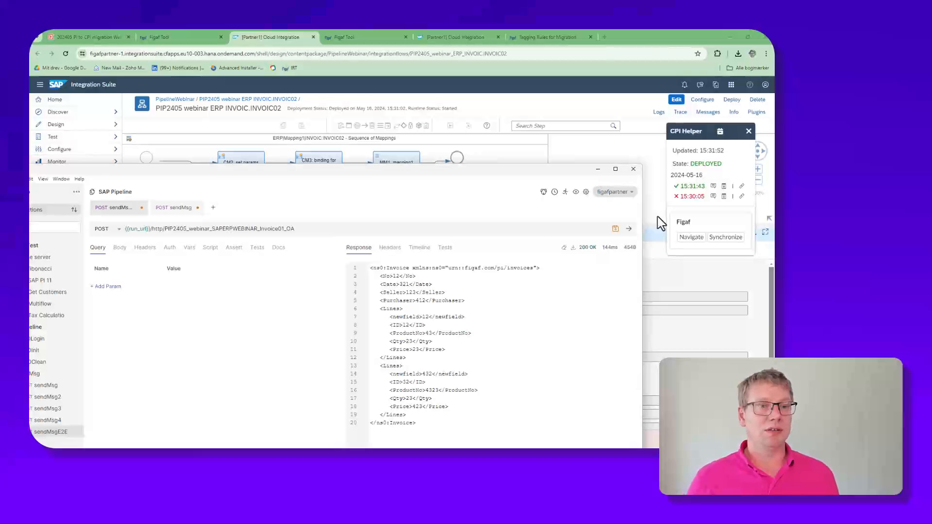
Step: Return to Figaf, view the CPI statistics overview and open the CPI message monitor's browser for all messages
click(379, 38)
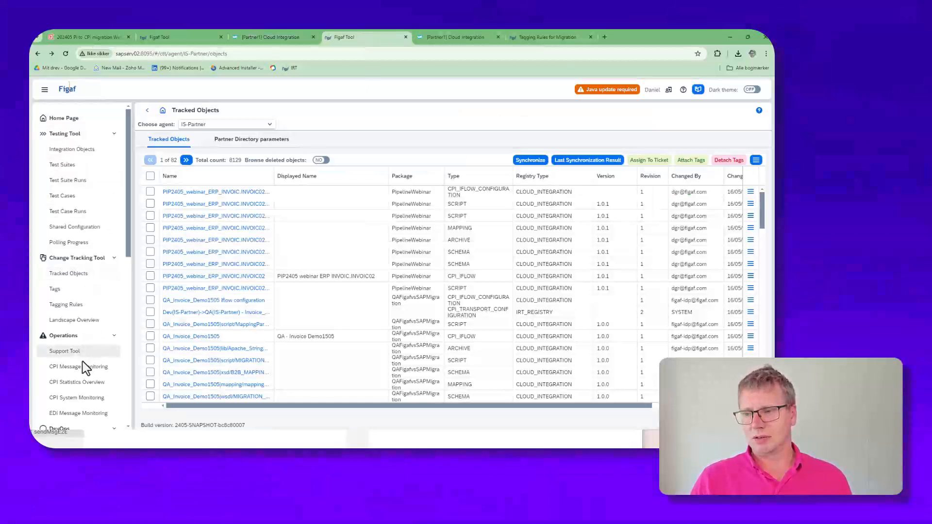
scroll(87, 359, down, 2)
click(99, 305)
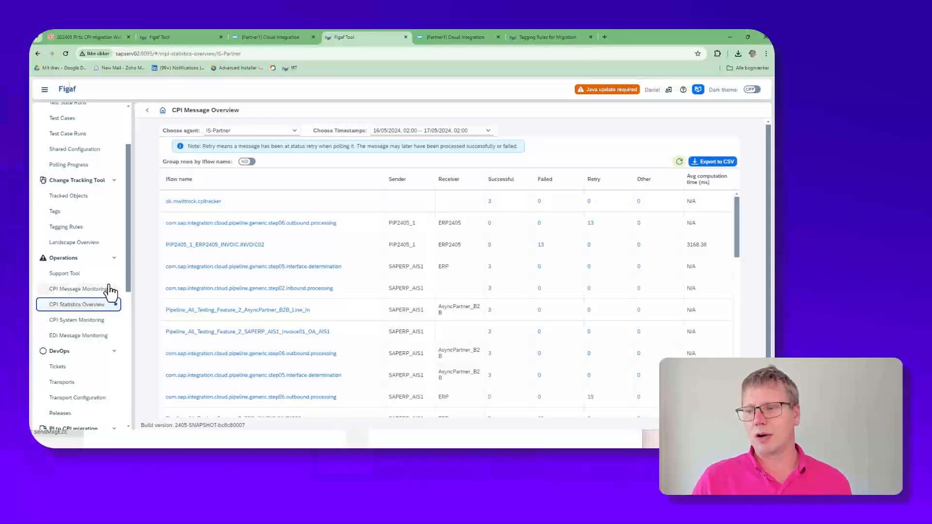
click(97, 289)
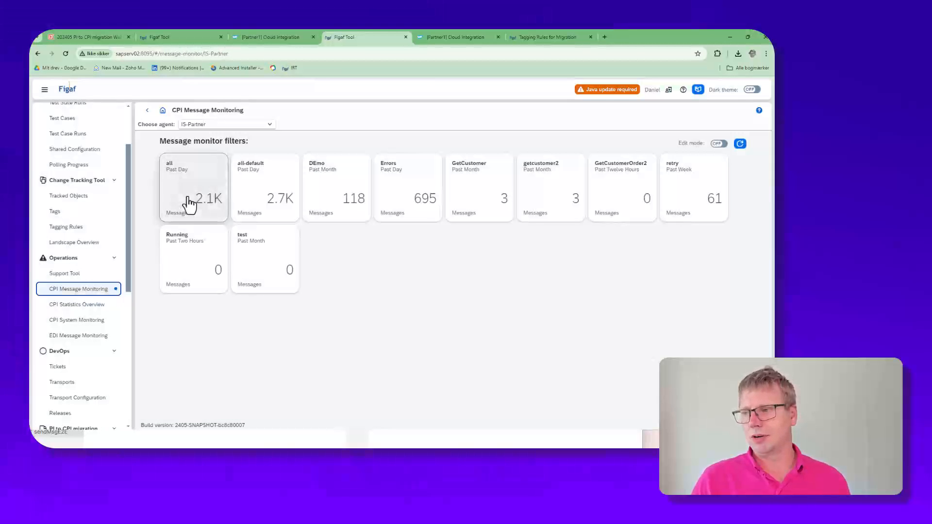
click(189, 204)
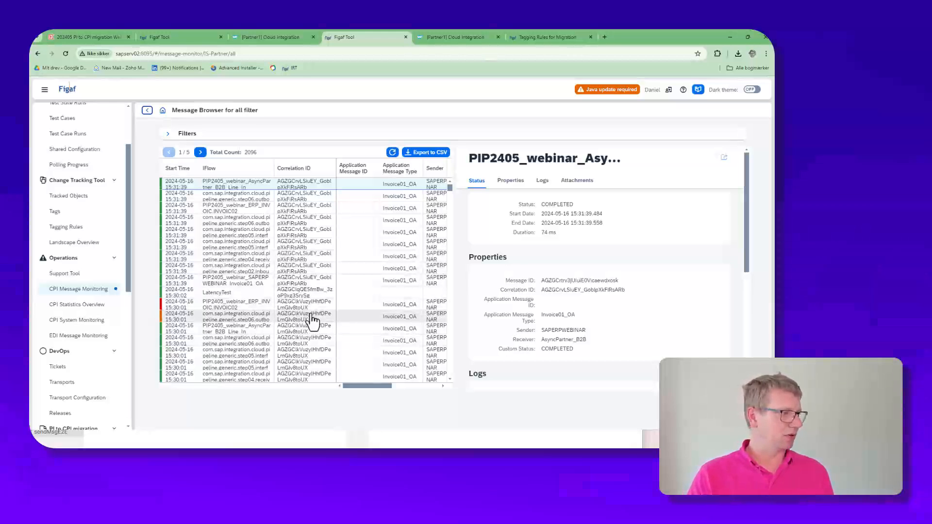
Step: Examine the SAPERPWEBINAR Invoice01_OA message and a step05 interface determination message of the same run, down to its attachments
click(232, 285)
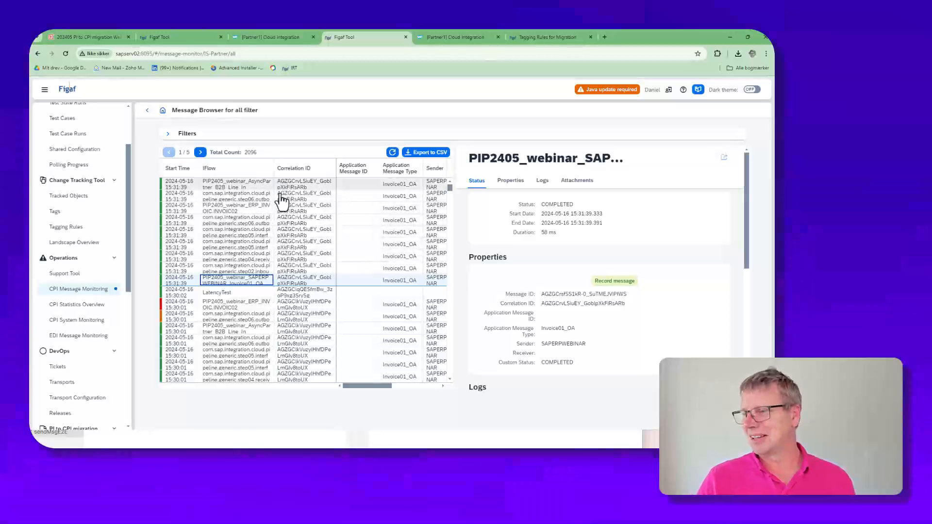
click(261, 244)
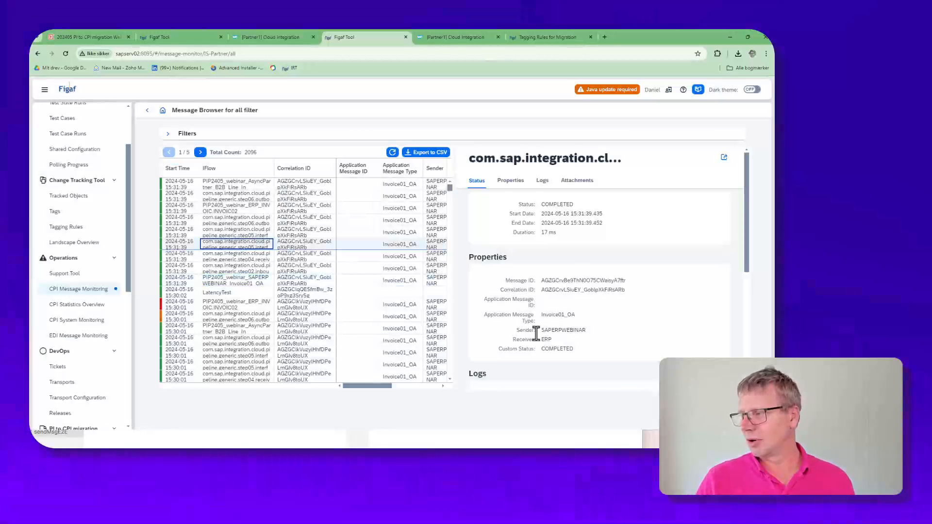
scroll(538, 334, down, 4)
scroll(547, 340, down, 2)
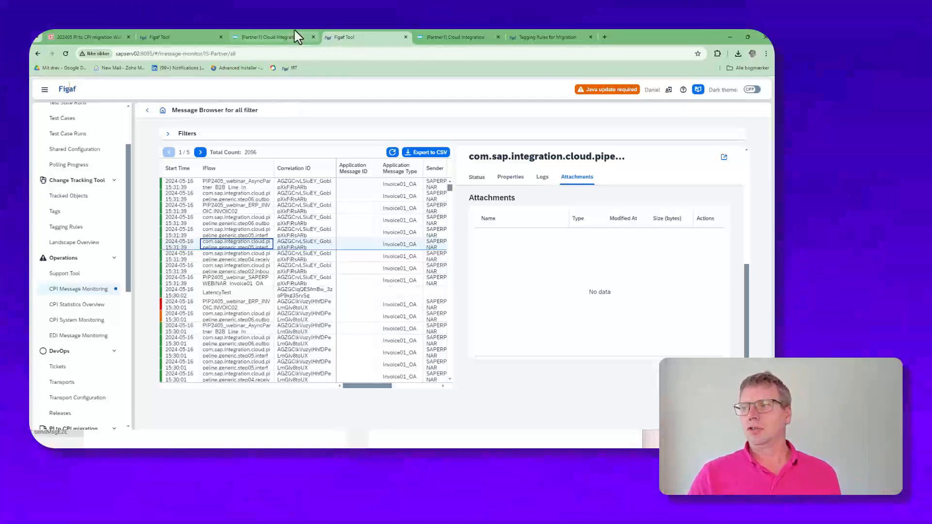
click(162, 38)
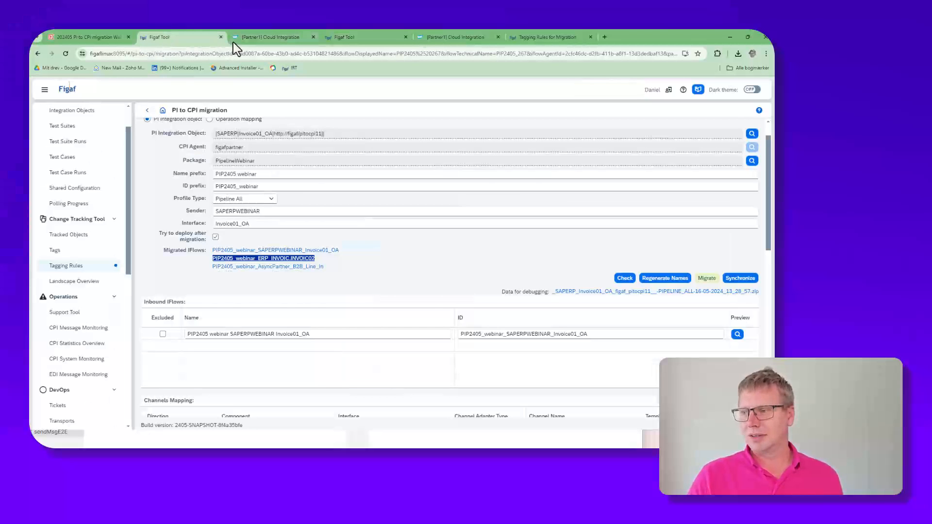
click(350, 37)
click(86, 197)
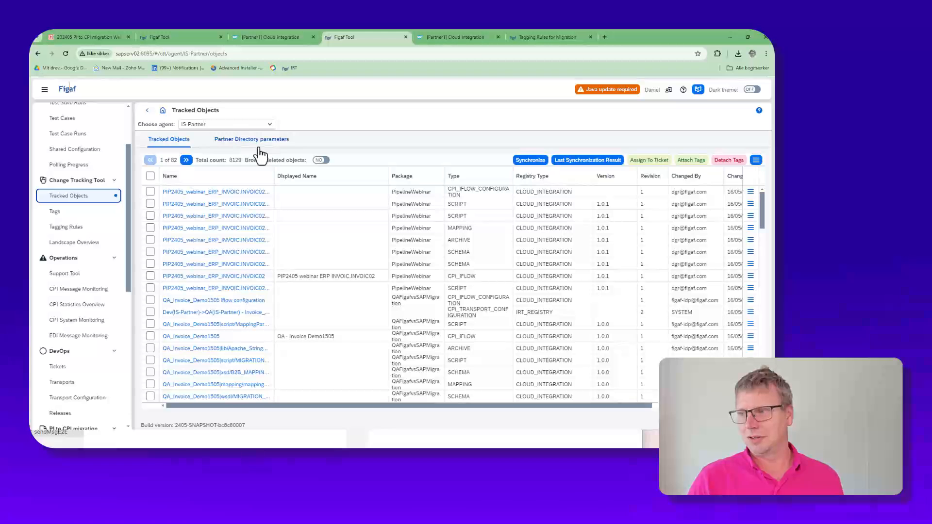
click(257, 145)
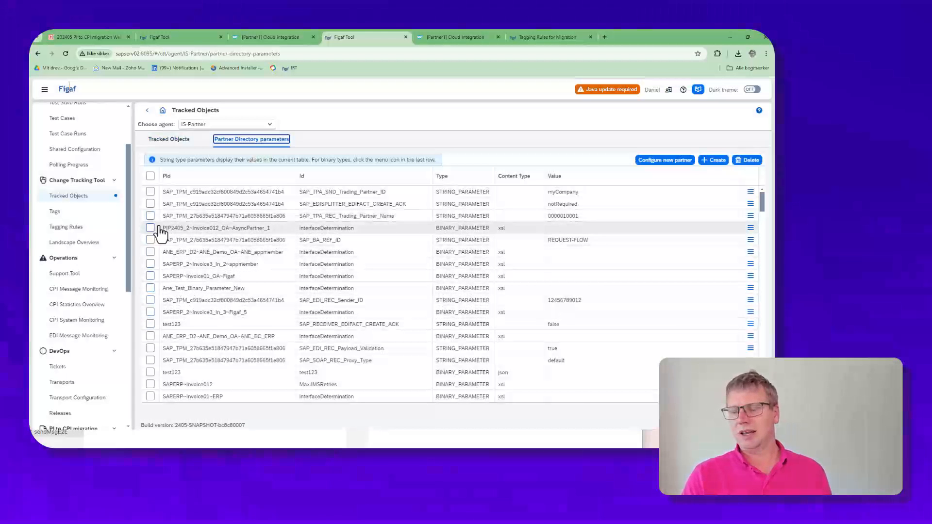
click(177, 177)
click(209, 217)
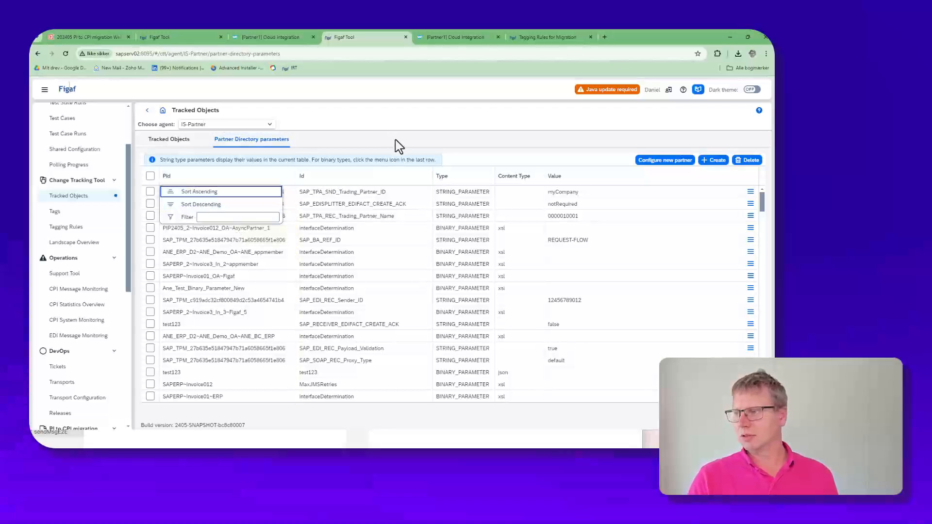
click(302, 147)
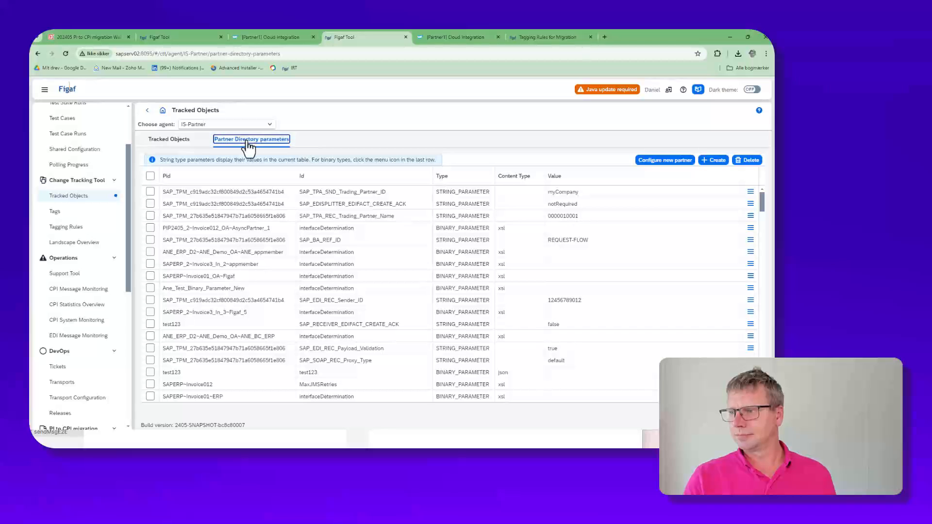
click(208, 177)
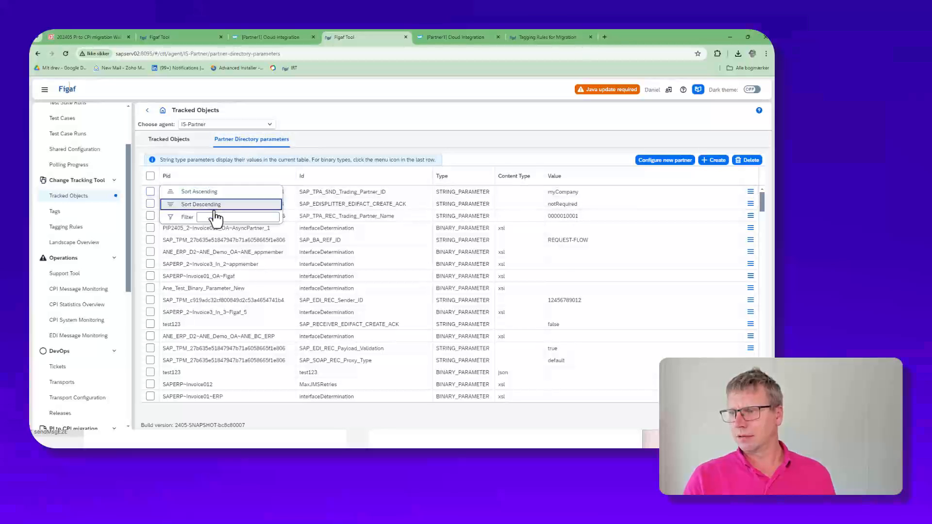
click(209, 203)
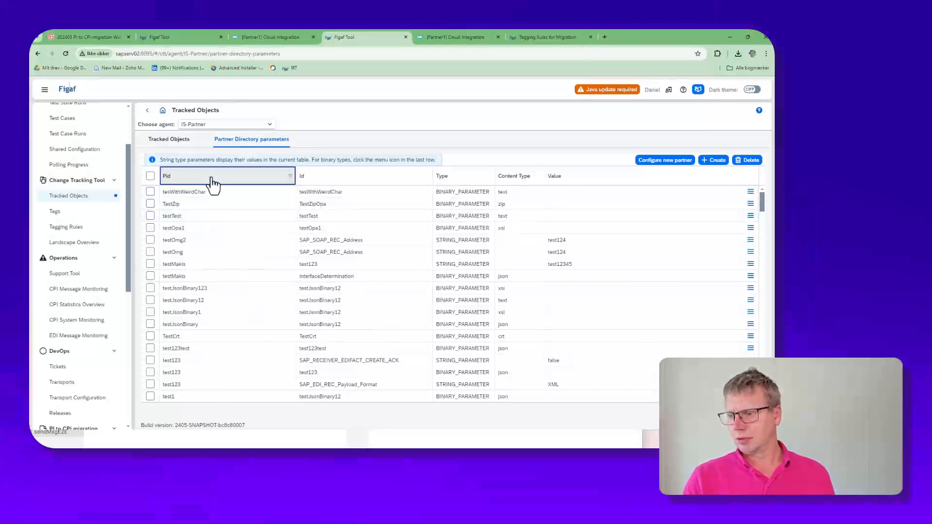
click(405, 37)
Step: Open the figafpartner agent's Partner Directory parameters in the migration Figaf instance and check the list with SAP TPM Pid parameters included and excluded
click(262, 38)
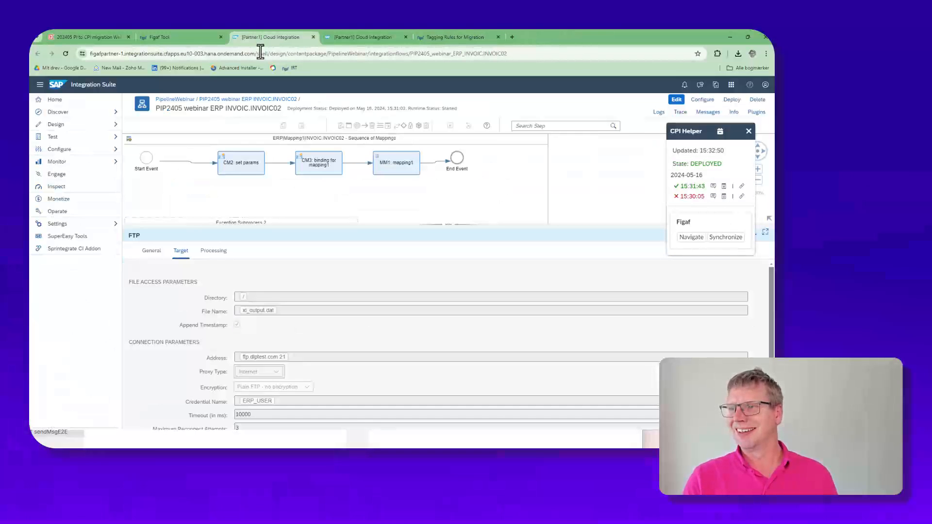
click(176, 38)
right_click(176, 39)
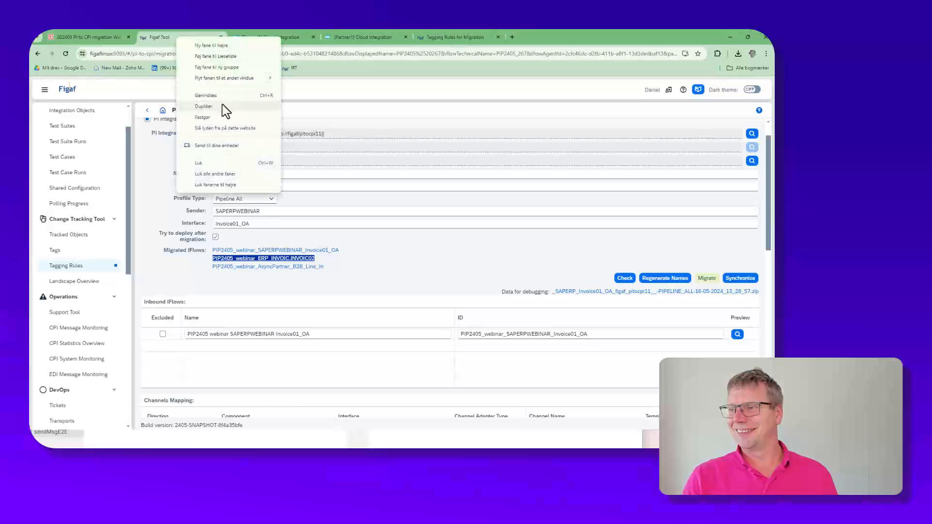
click(78, 235)
click(245, 140)
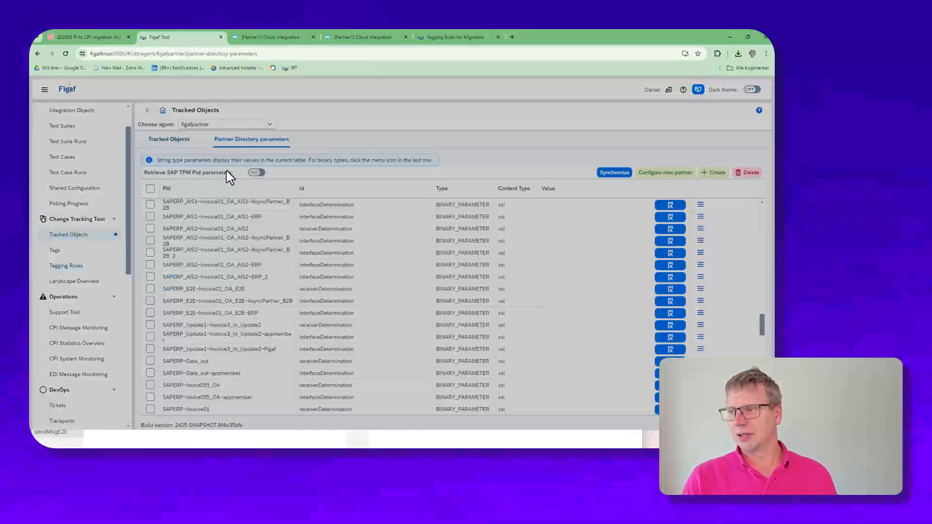
click(255, 173)
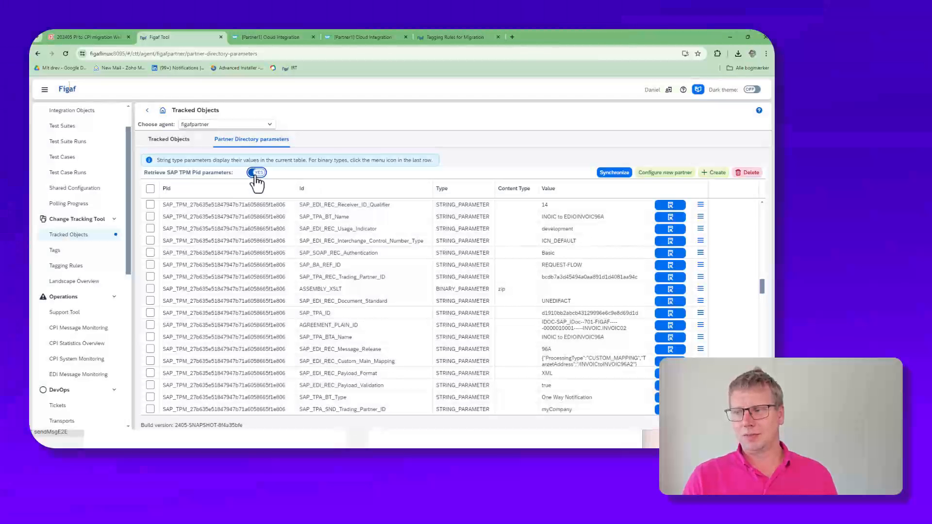
click(255, 174)
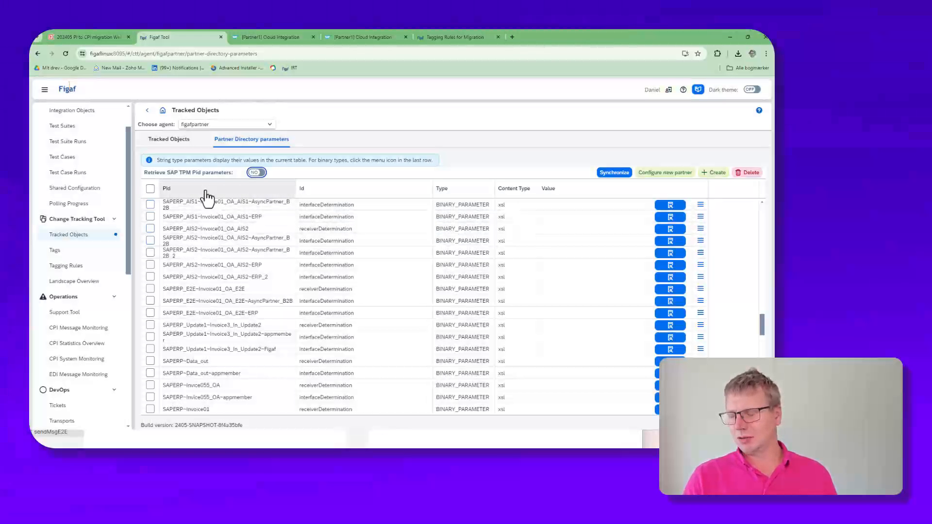
Step: Synchronize the figafpartner agent's Partner Directory parameters
click(207, 193)
click(614, 174)
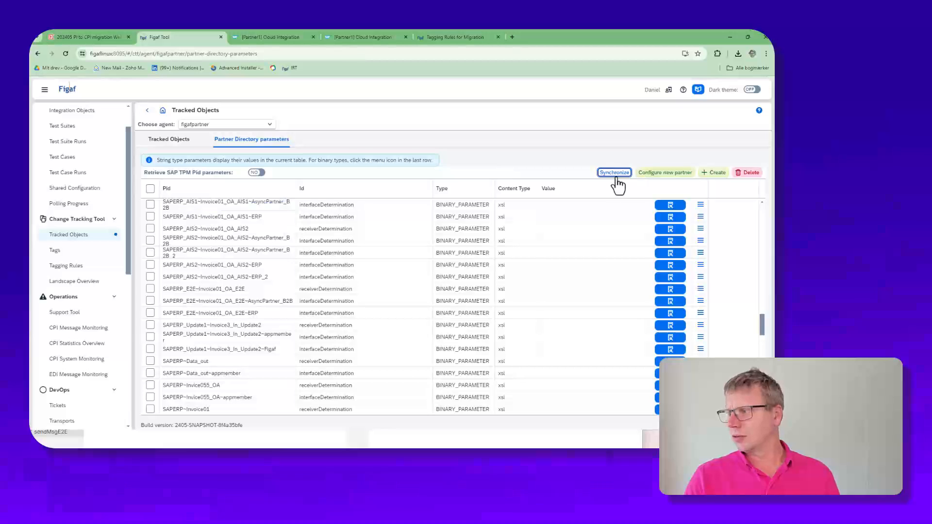
click(480, 319)
click(528, 321)
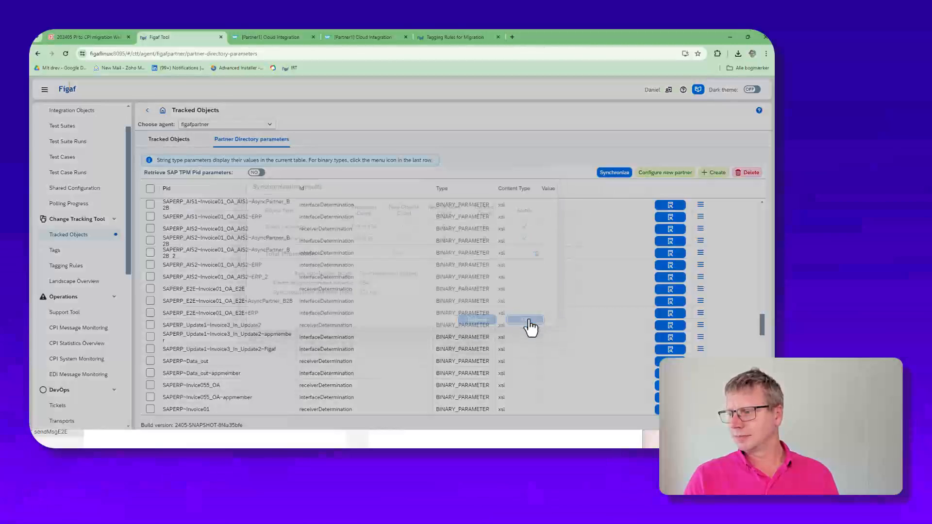
Step: Filter the Partner Directory parameters by a Pid containing WEB
scroll(183, 270, down, 3)
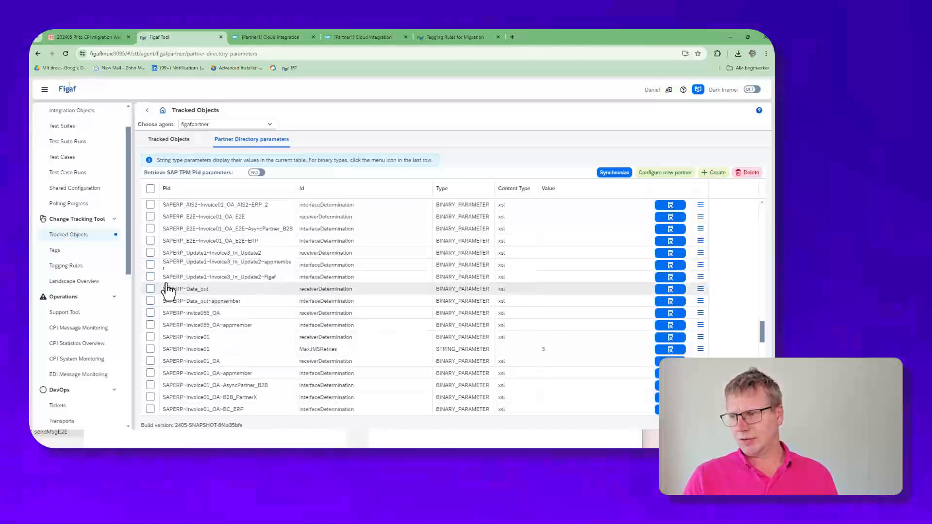
click(193, 191)
click(208, 230)
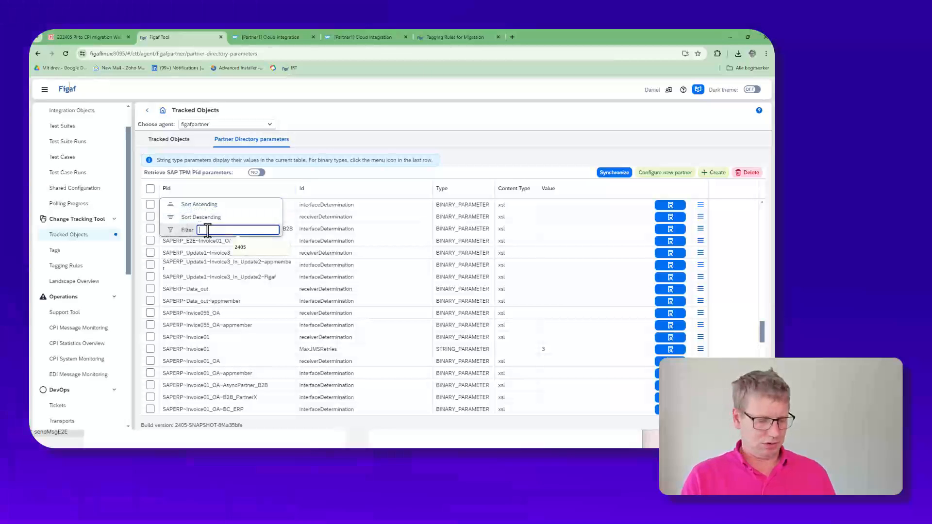
text(WEB)
key(Return)
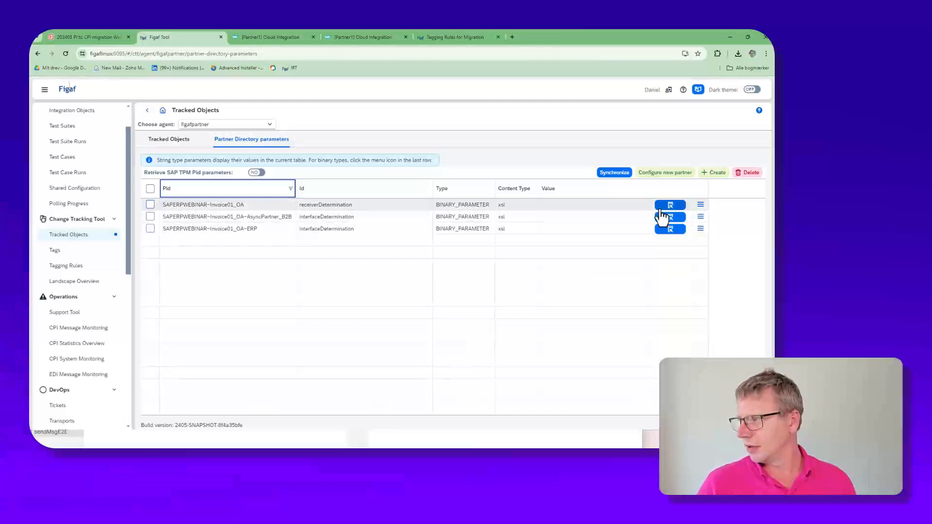
Step: Edit the receiverDetermination parameter of SAPERPWEBINAR~Invoice01_OA and open its XSLT script in the IDE
click(700, 207)
click(676, 209)
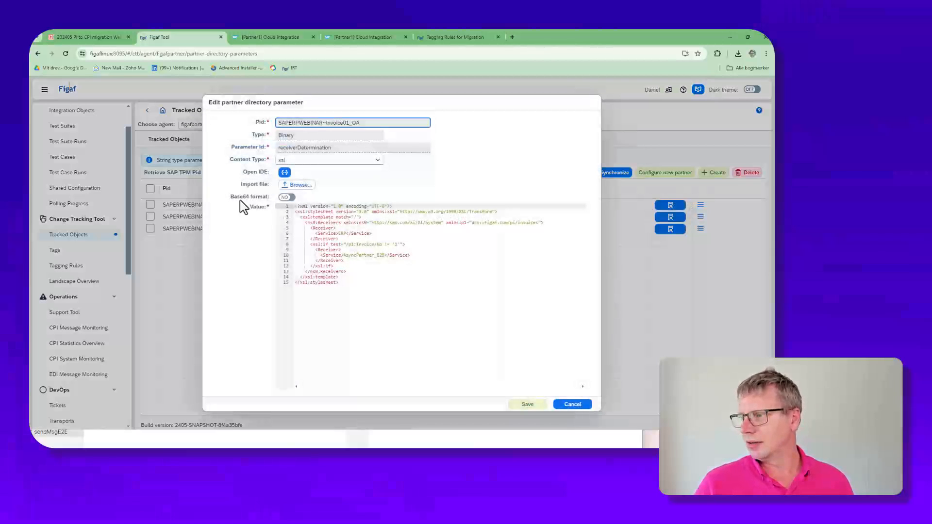
click(285, 173)
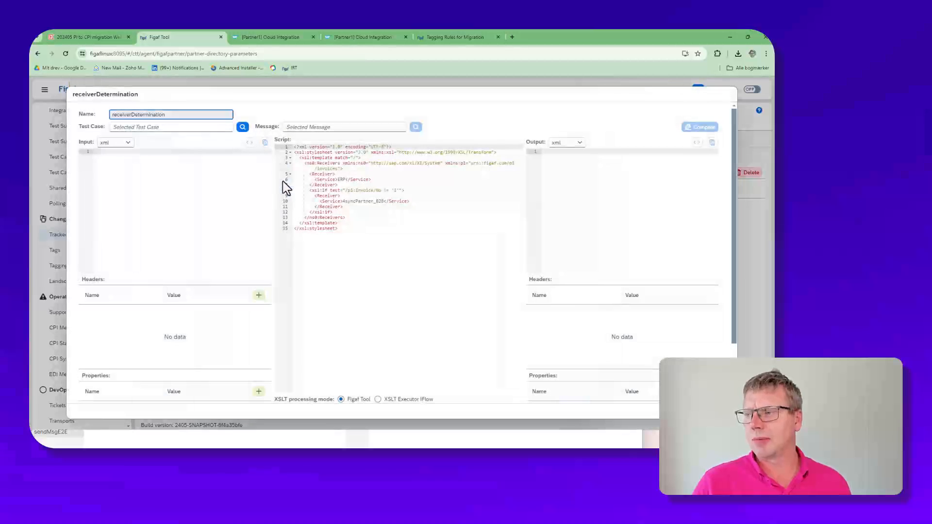
Step: Load the default test case of Invoice 22 and its invoice message as input for the receiverDetermination script
click(242, 127)
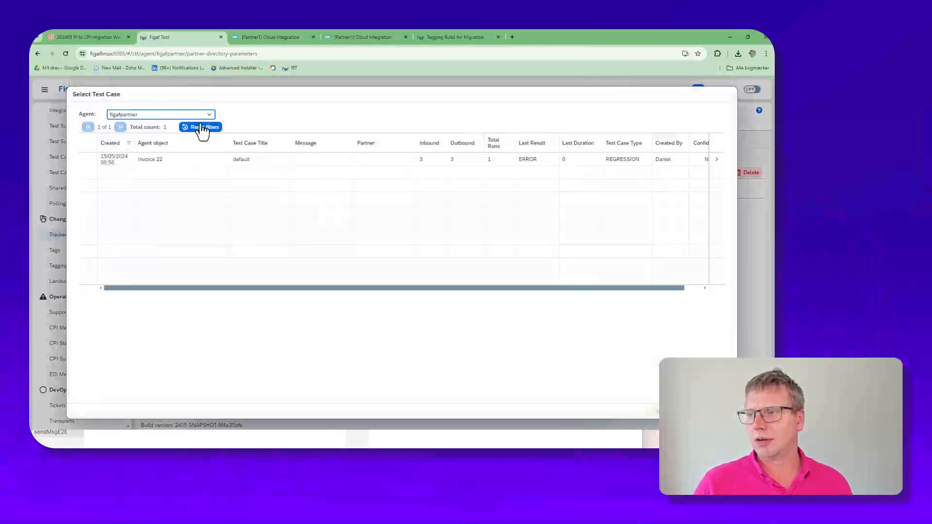
click(169, 159)
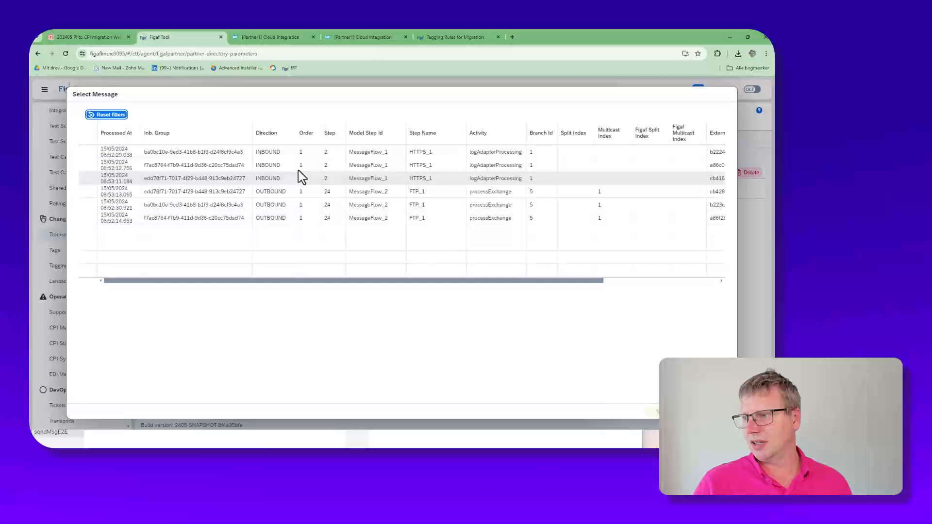
click(300, 165)
click(652, 412)
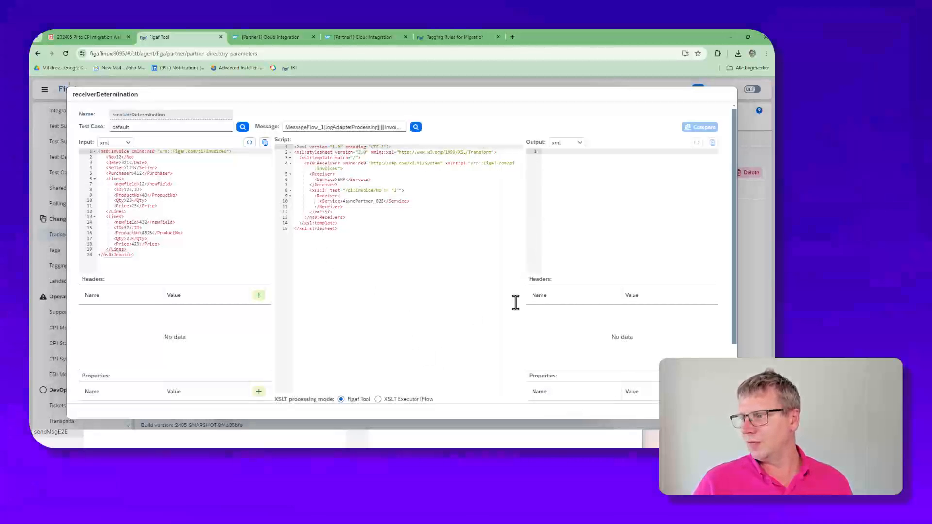
Step: Run the receiverDetermination script on the loaded invoice in Figaf Tool processing mode and pretty-print the output XML
scroll(366, 383, down, 2)
scroll(473, 354, up, 2)
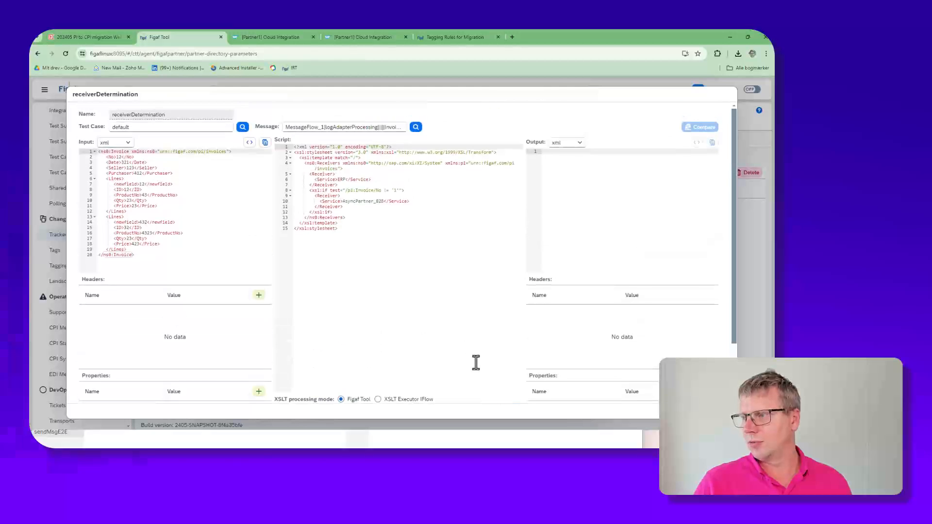
scroll(481, 379, down, 1)
click(489, 376)
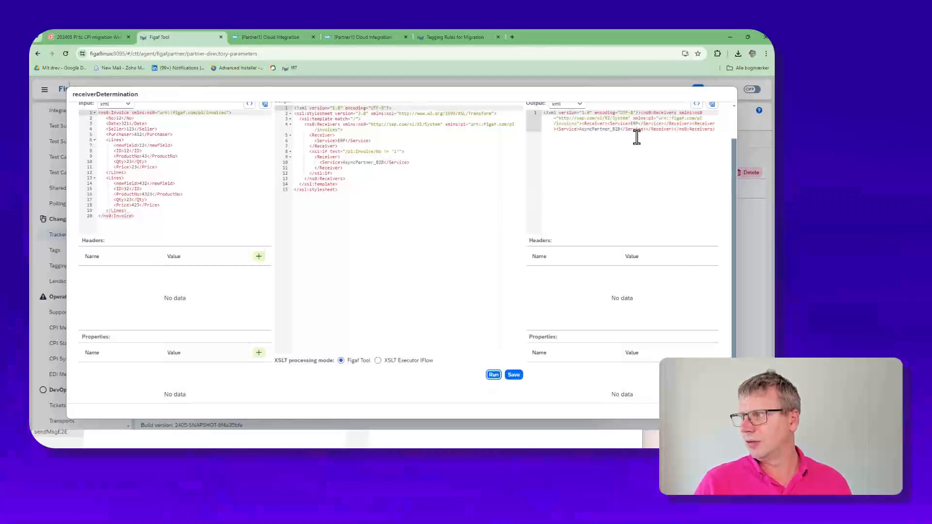
scroll(650, 139, up, 1)
click(697, 142)
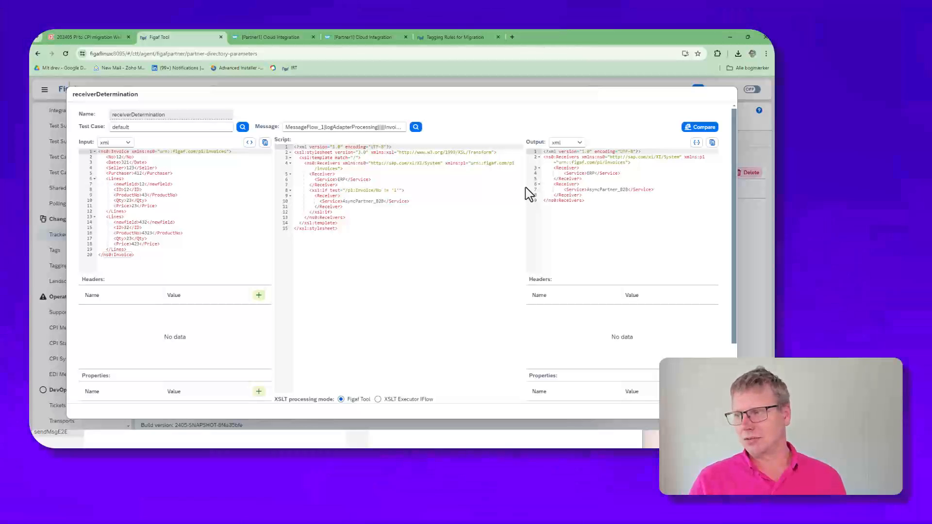
Step: Try the service name AsyncPartner_B2B2 for the conditional receiver in the script and run it again
click(382, 200)
scroll(476, 249, down, 2)
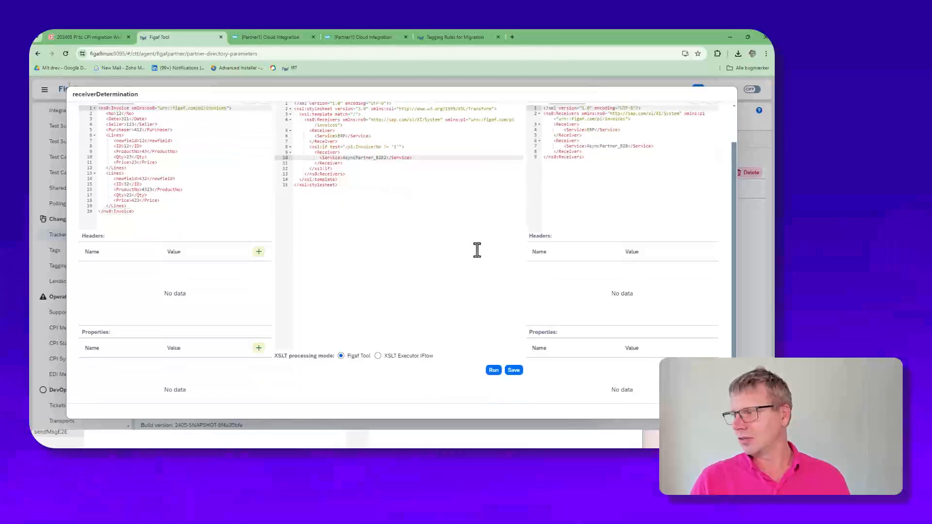
click(493, 346)
scroll(598, 201, up, 2)
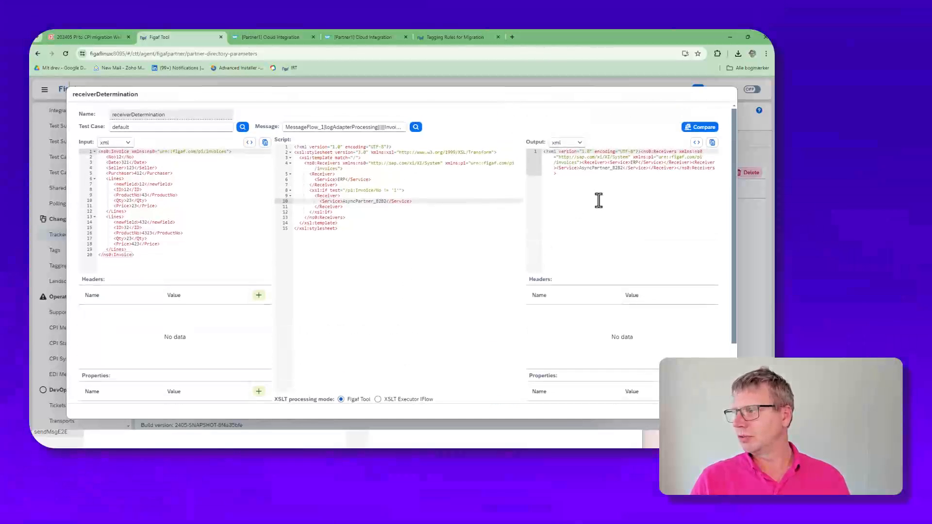
Step: Restore the service name AsyncPartner_B2B, set the xsl:if test's comparison value for the invoice No to '15' and rerun the script
scroll(457, 208, down, 2)
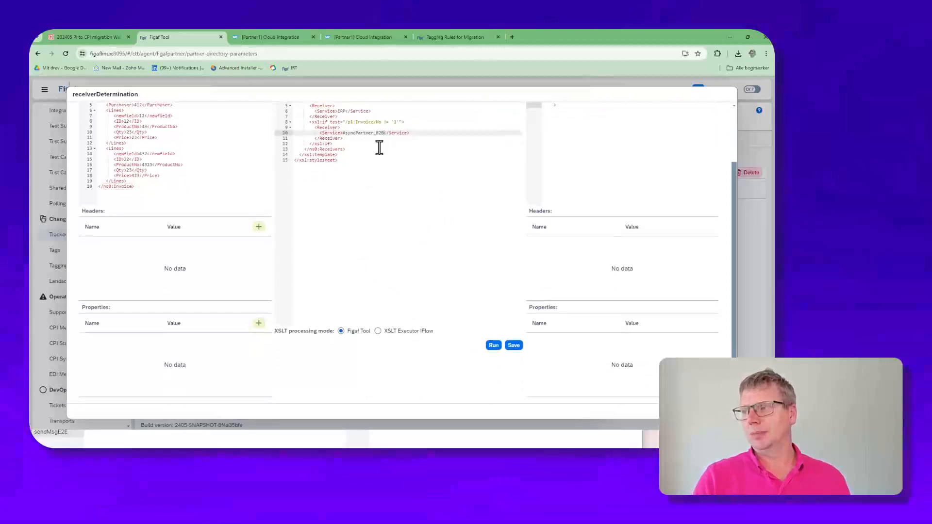
key(Up)
key(Up)
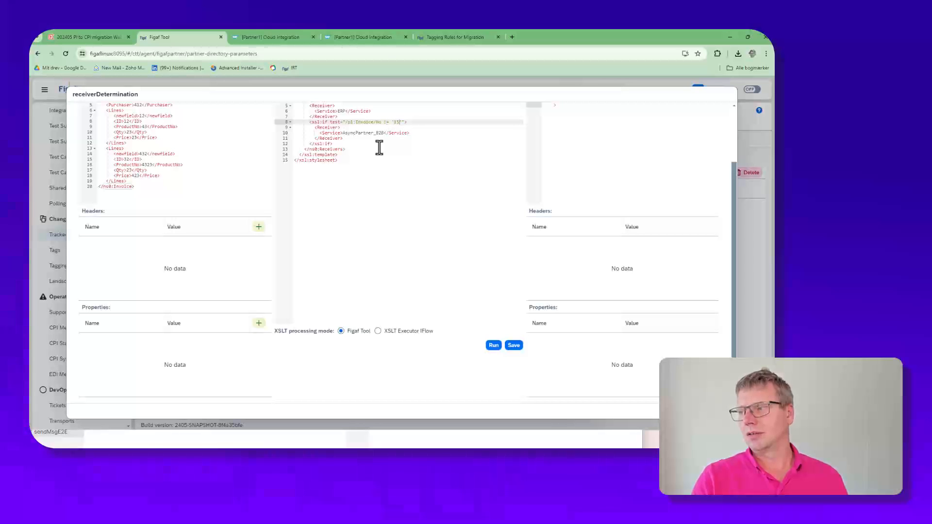
click(493, 345)
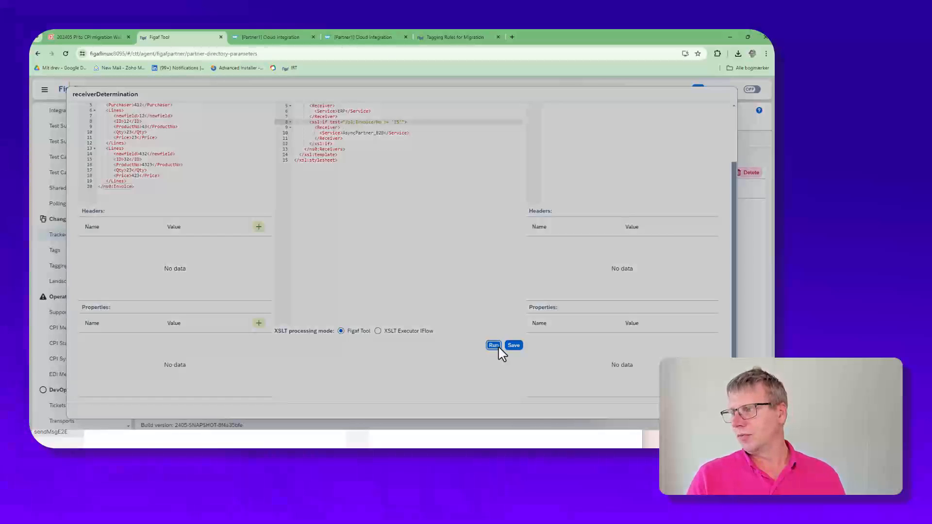
scroll(507, 363, up, 2)
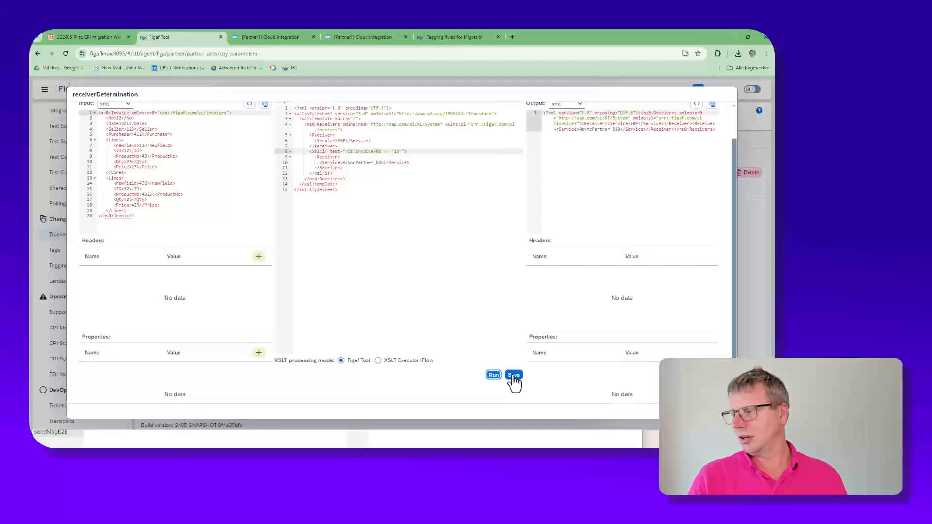
Step: Save the modified script and the receiverDetermination parameter, confirming the update and closing its synchronization results
click(513, 375)
click(526, 405)
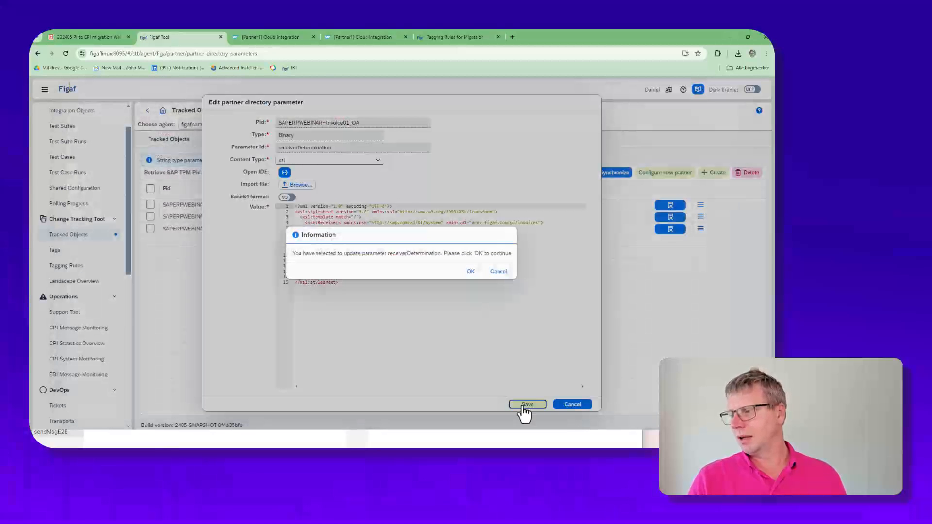
click(470, 272)
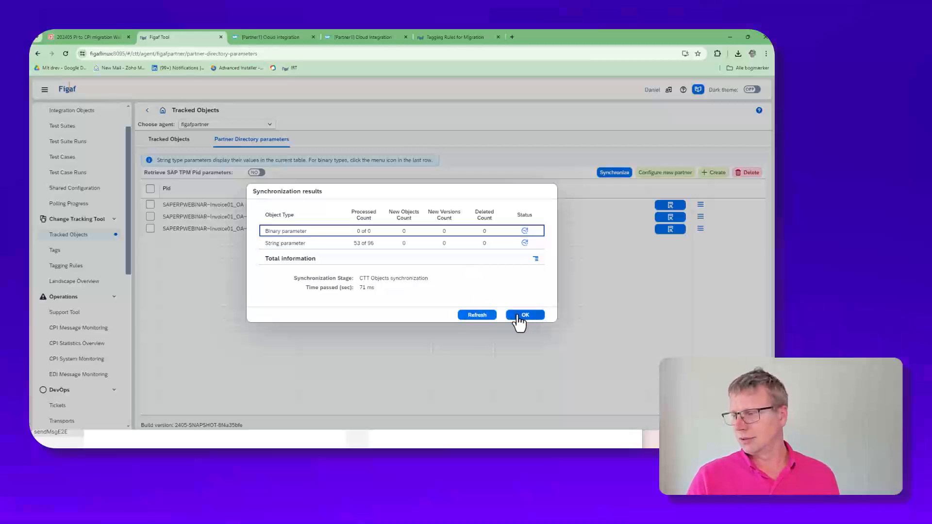
click(477, 315)
click(510, 321)
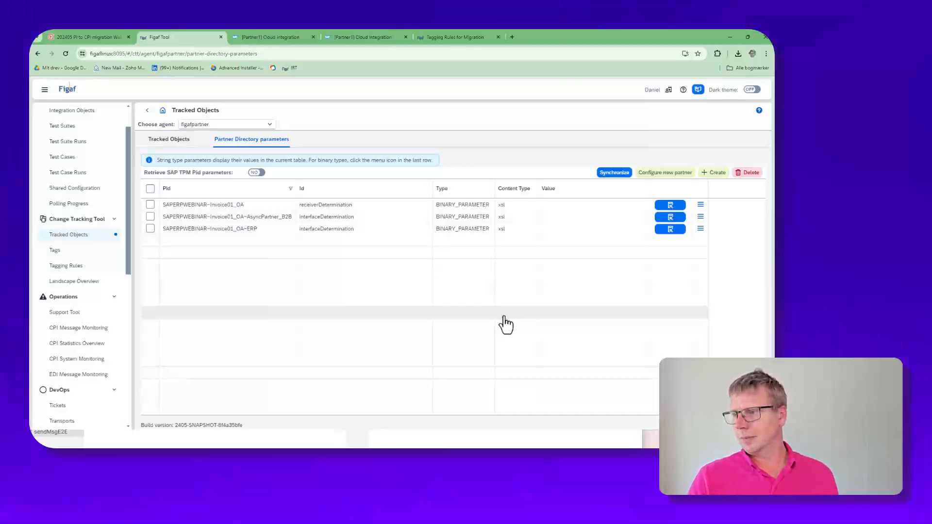
Step: Compare revisions 1 and 2 of the SAPERPWEBINAR~Invoice01_OA receiverDetermination parameter using the Figaf diff viewer, and return to the Partner Directory parameters
click(672, 206)
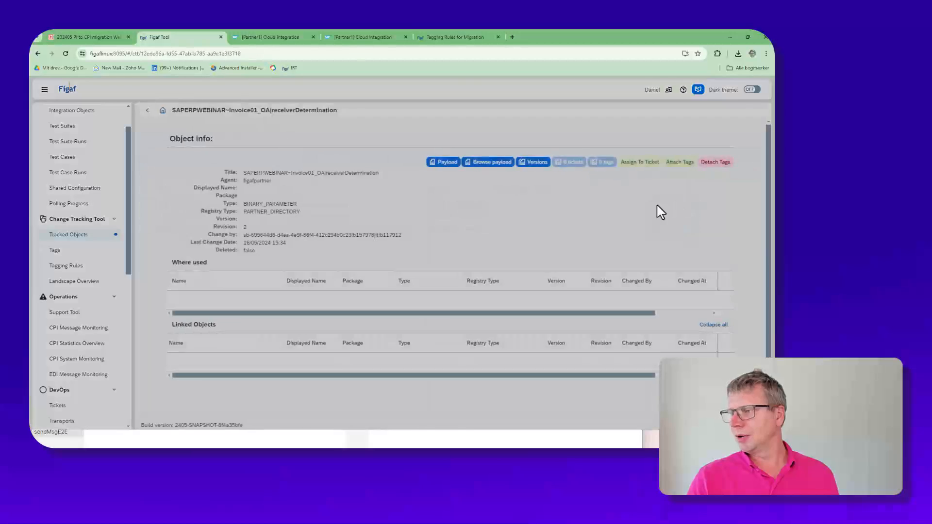
click(533, 172)
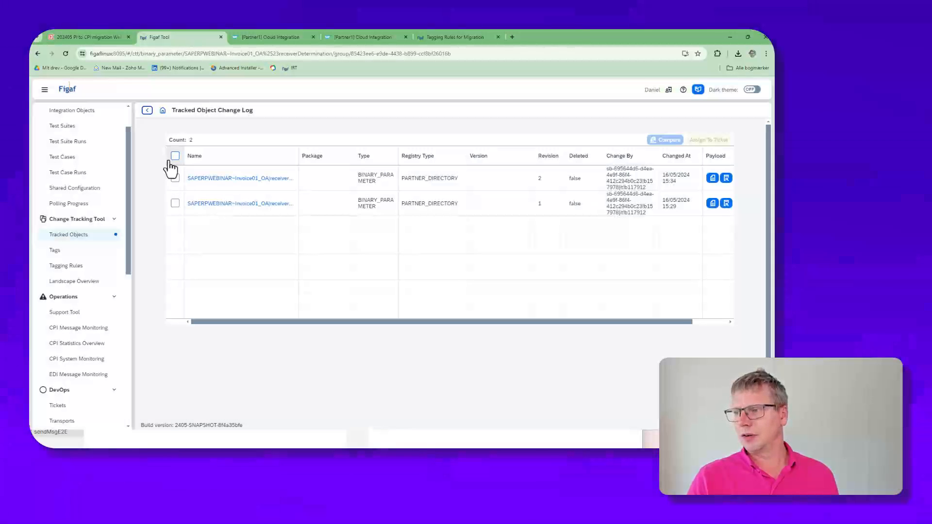
click(175, 156)
click(665, 140)
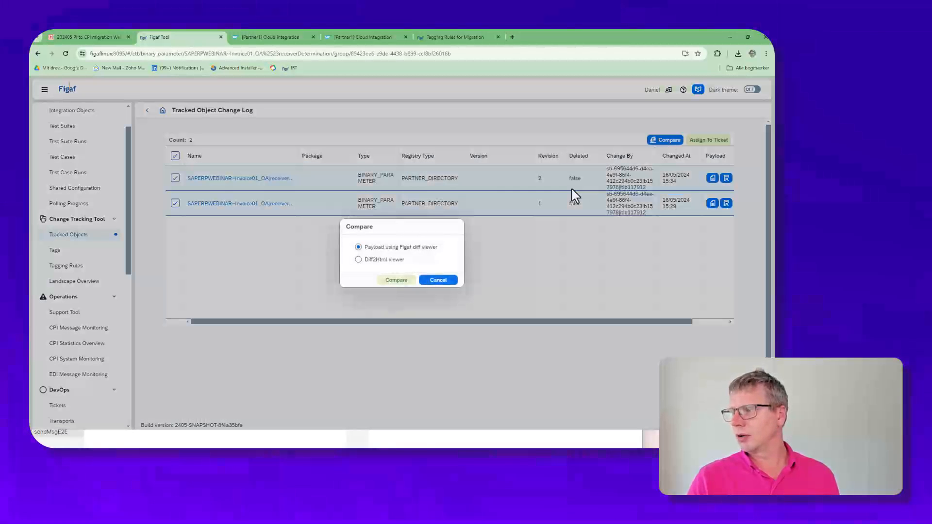
click(396, 280)
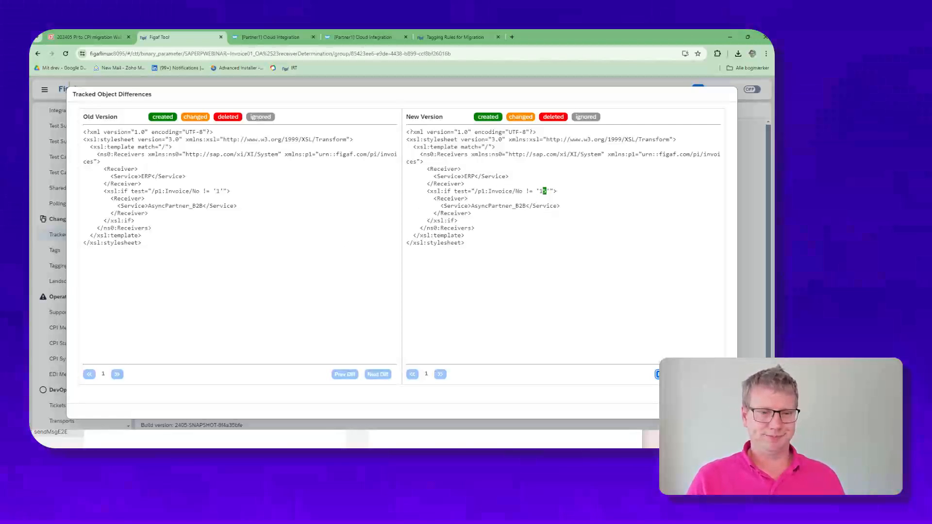
click(722, 411)
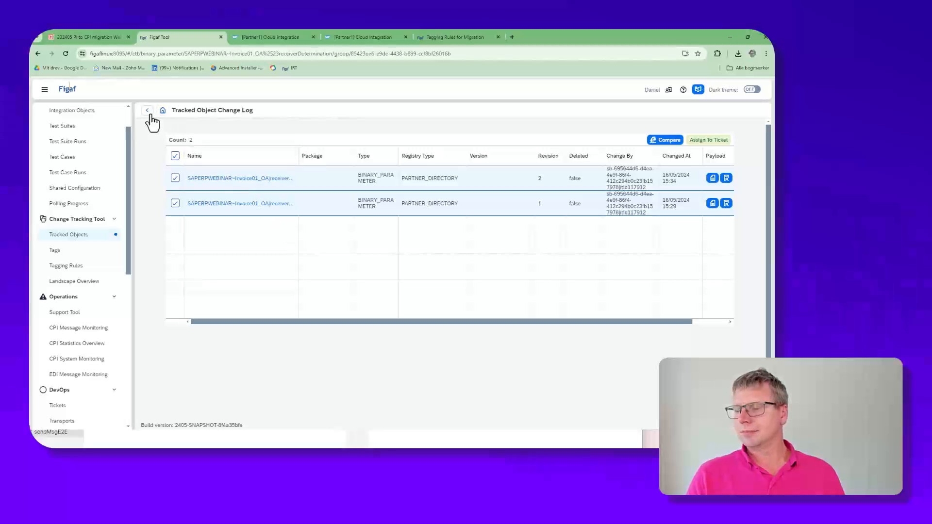
click(150, 115)
click(150, 115)
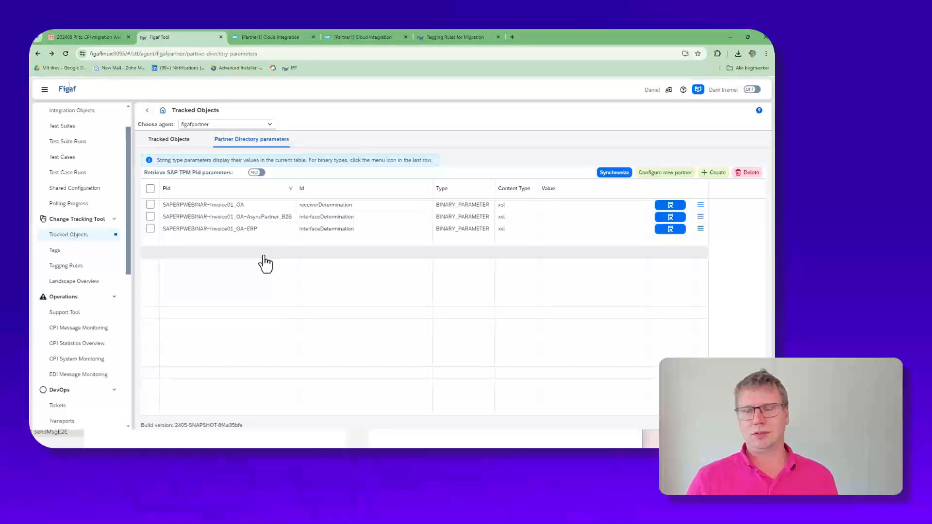
Step: Switch to the PI to CPI migration webinar presentation in Zoho Show and start the slideshow at the Figaf Migration Tool slide
click(119, 37)
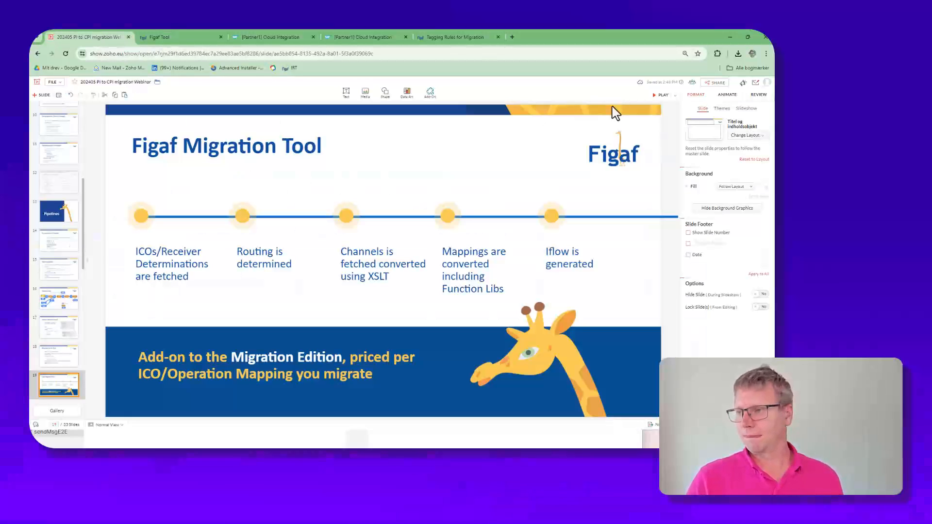
click(656, 95)
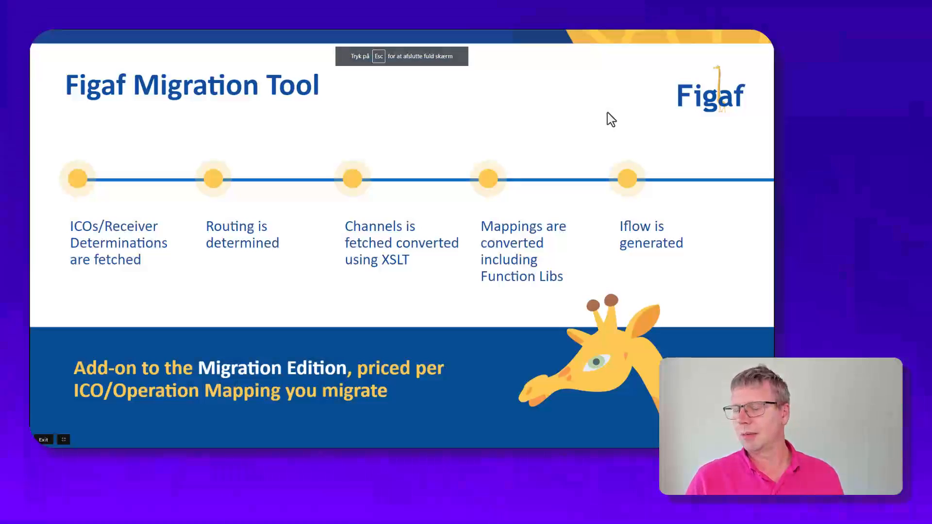
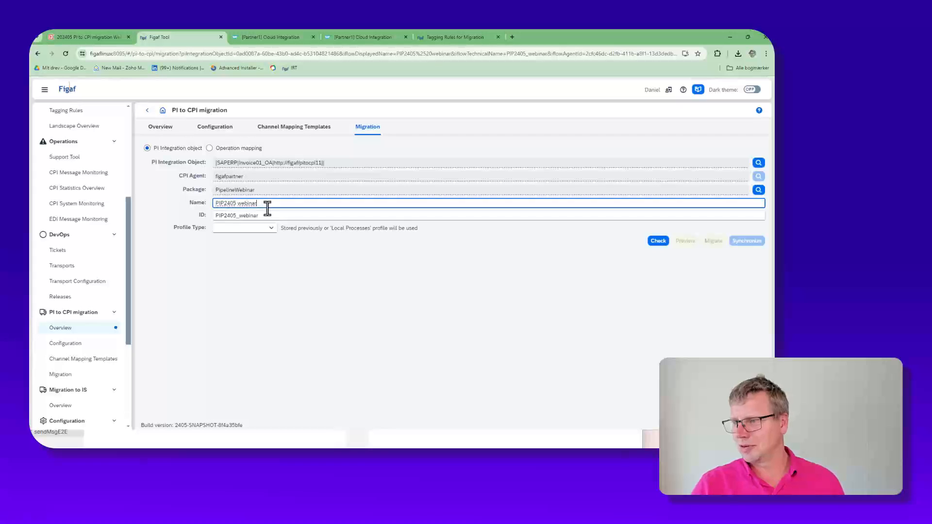
Step: Name the iFlow PIP2405 webinar2 with ID PIP2405_webinar2, set its profile type to Local Processes and run the migration check
click(268, 228)
click(259, 249)
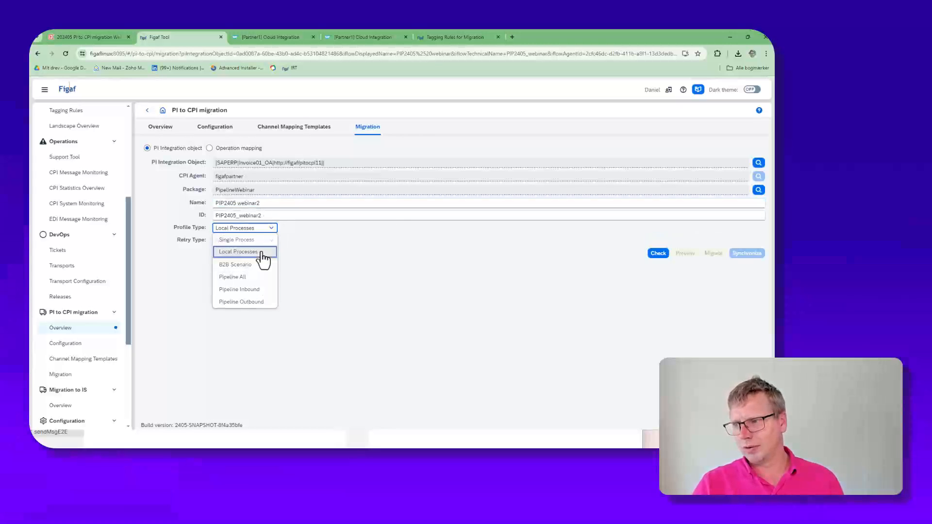
click(657, 253)
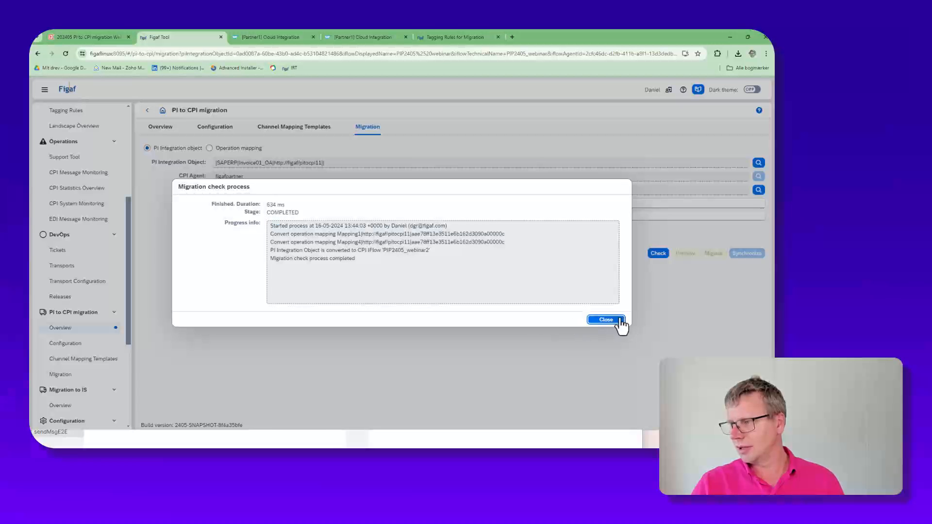
click(613, 320)
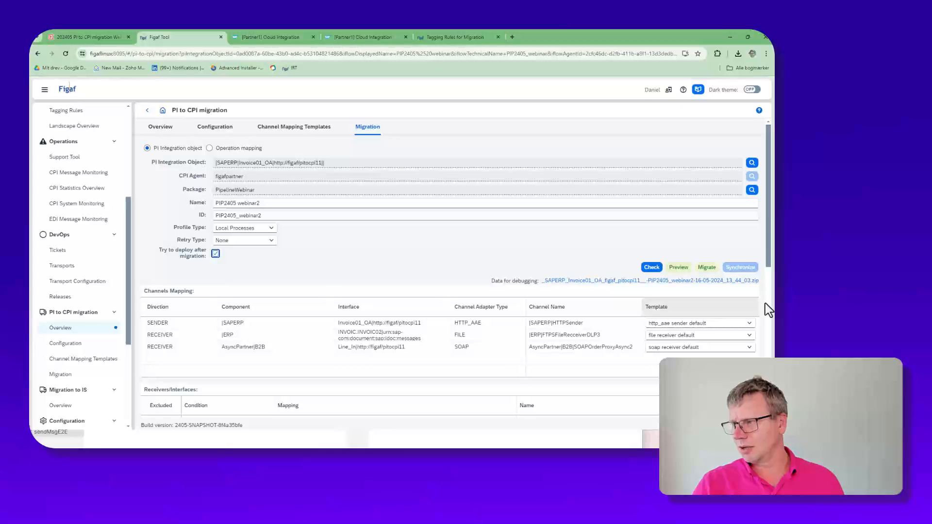
Step: Migrate the SAPERP Invoice01_OA object to the PIP2405_webinar2 iFlow, refresh the migration progress until it finishes and close it
click(706, 267)
click(558, 319)
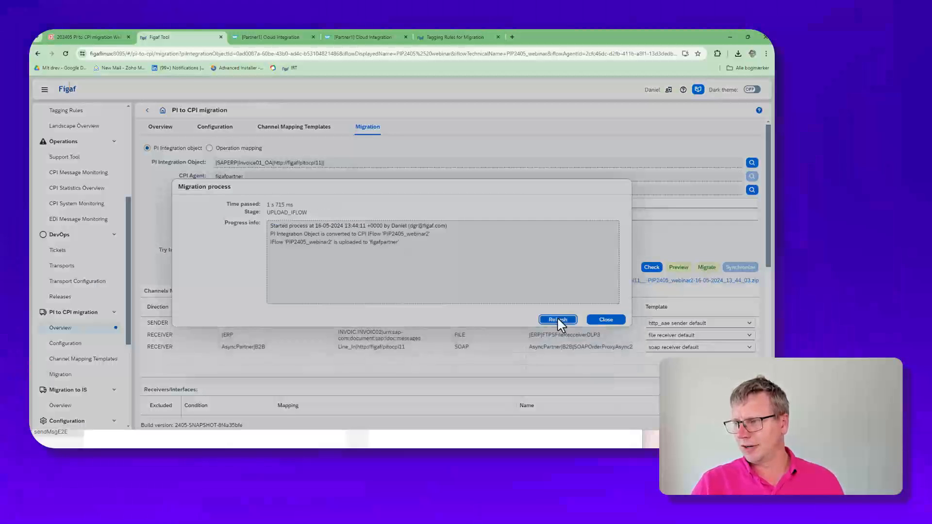
click(558, 319)
click(558, 319)
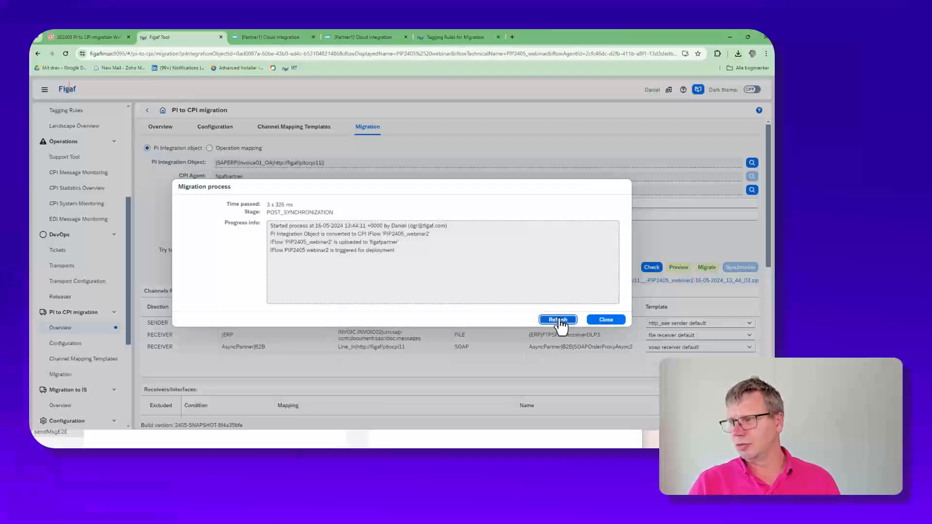
click(558, 320)
click(558, 319)
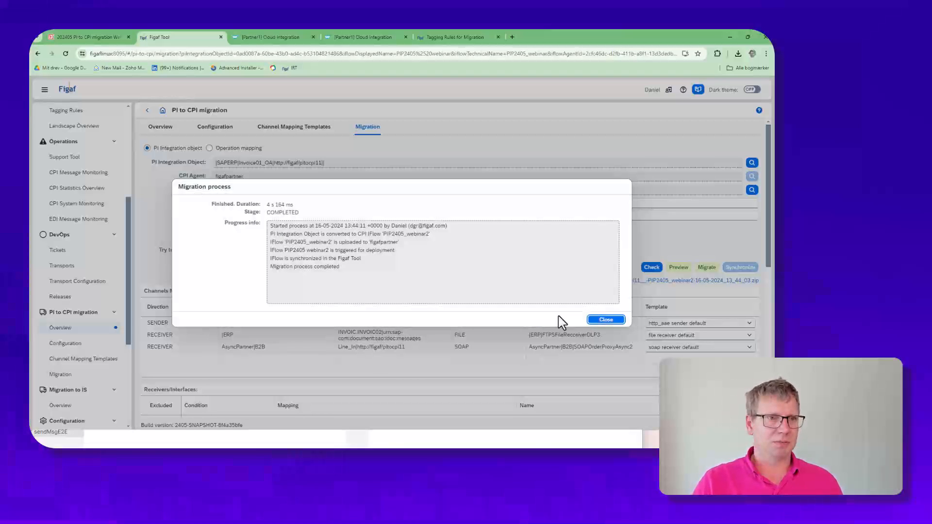
click(615, 320)
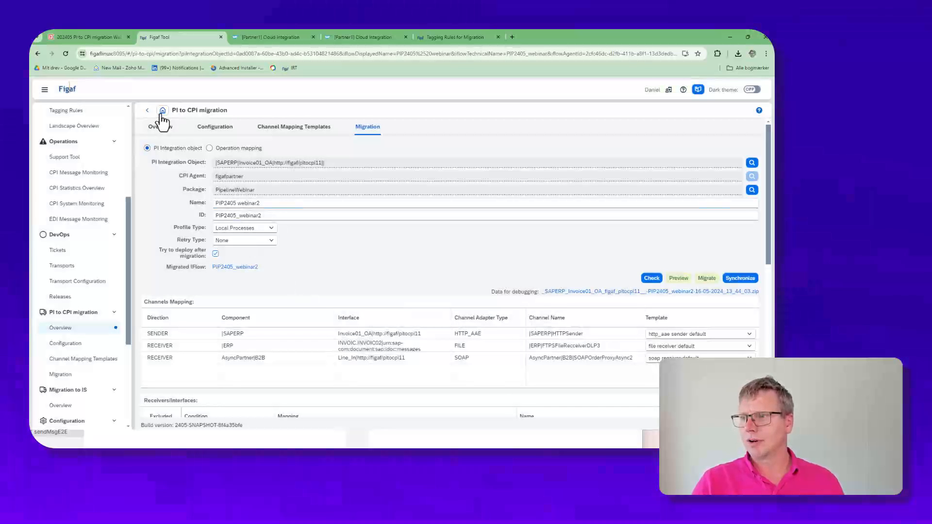
Step: Return to the PI to CPI migration overview and try to migrate the test cases for the PIP2405 webinar2 entry
click(147, 110)
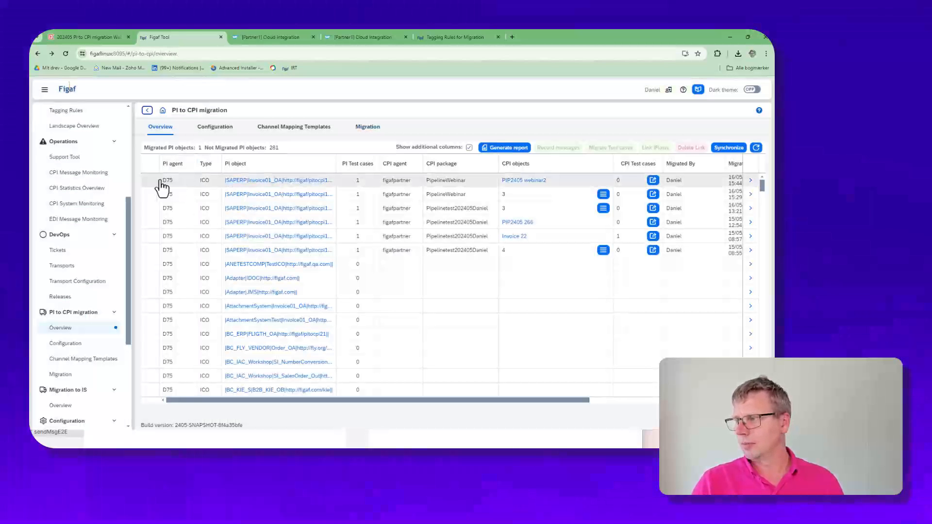
click(162, 187)
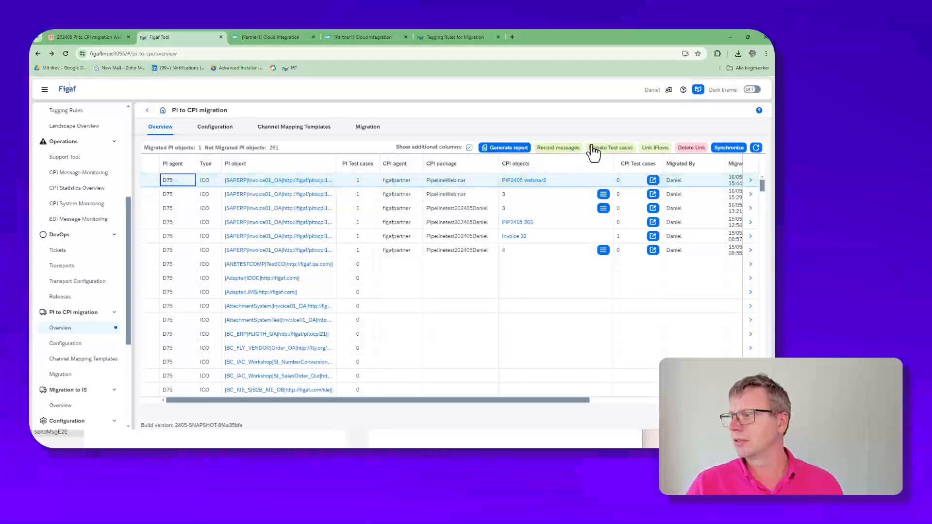
click(613, 149)
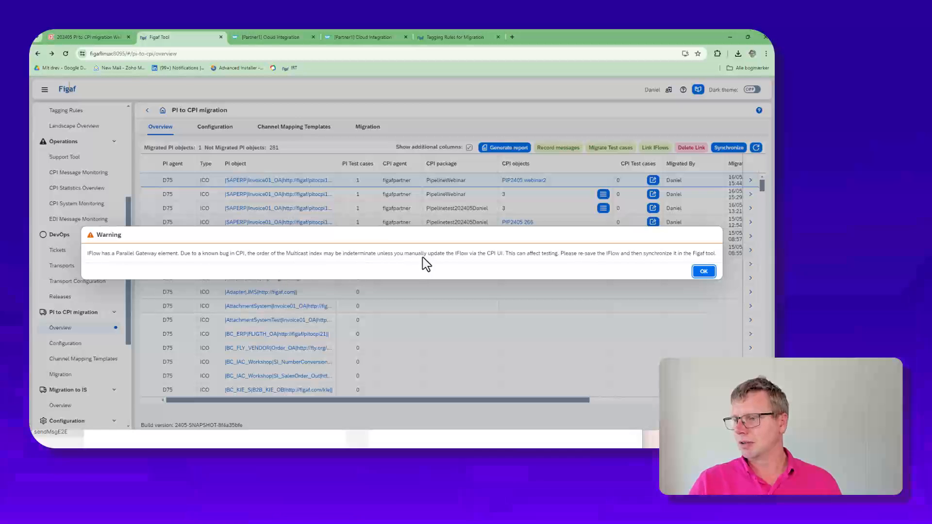
click(703, 271)
Step: Open the PIP2405 webinar2 iFlow in SAP Integration Suite for editing and save it as version 1.0.1
click(528, 181)
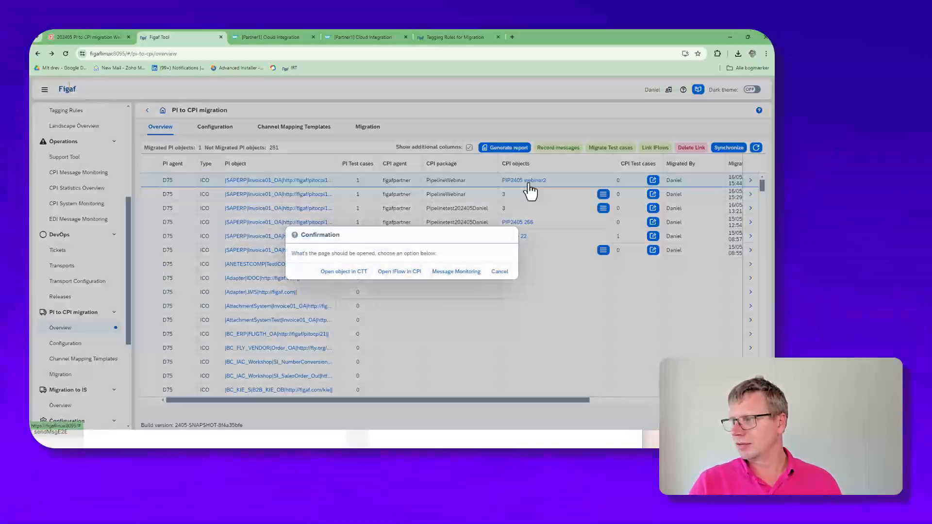
click(405, 272)
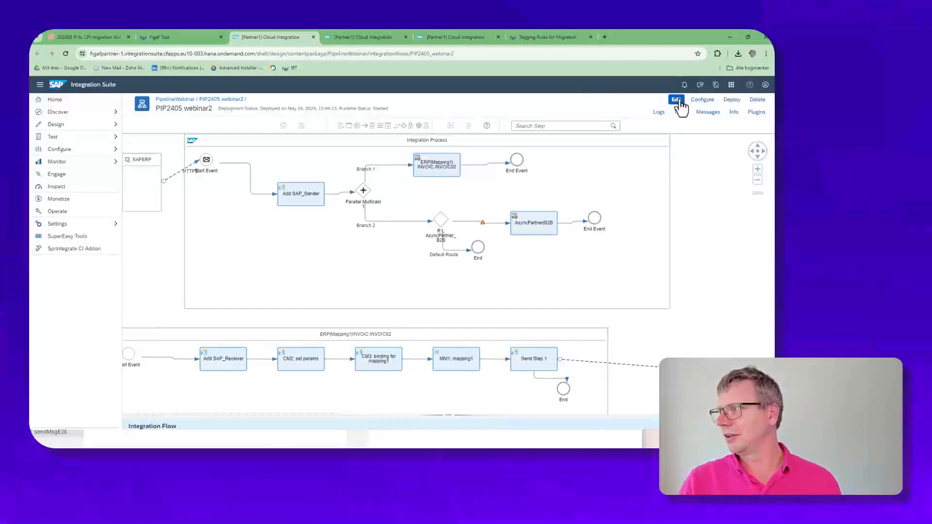
click(677, 99)
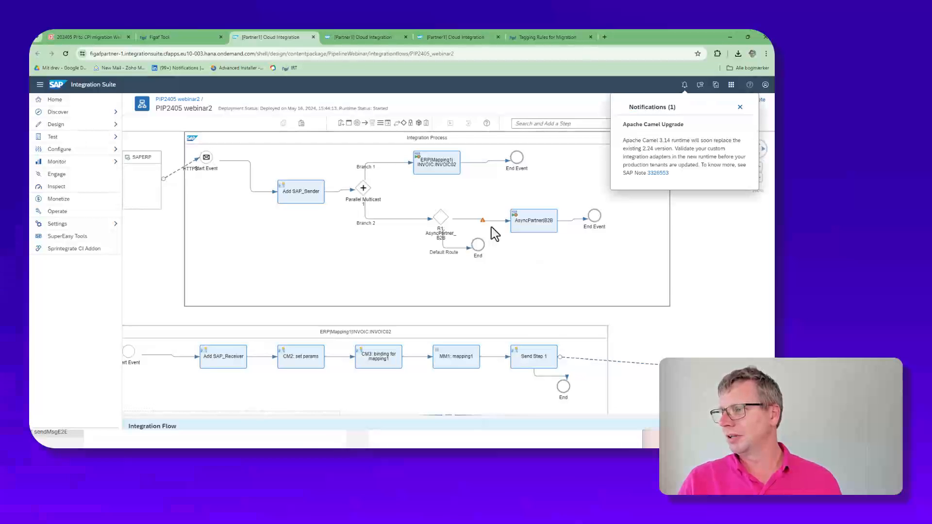
click(740, 107)
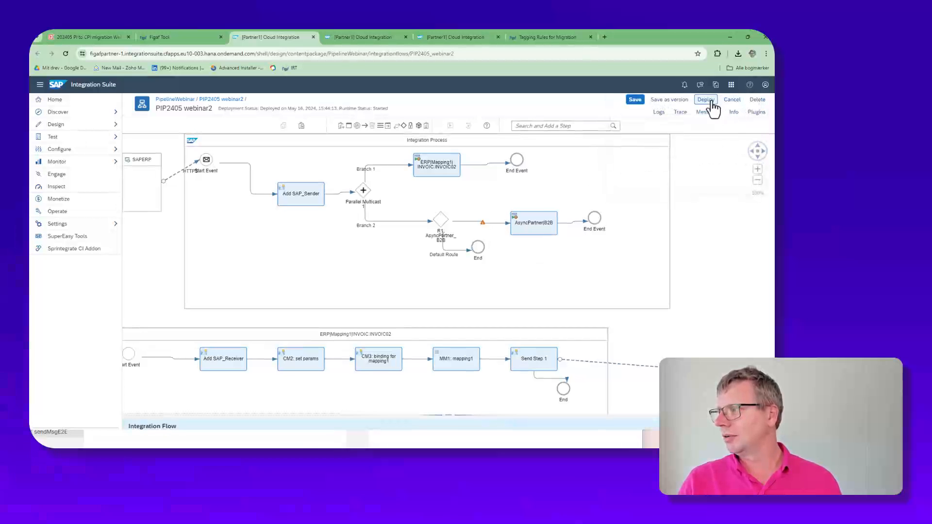
click(672, 99)
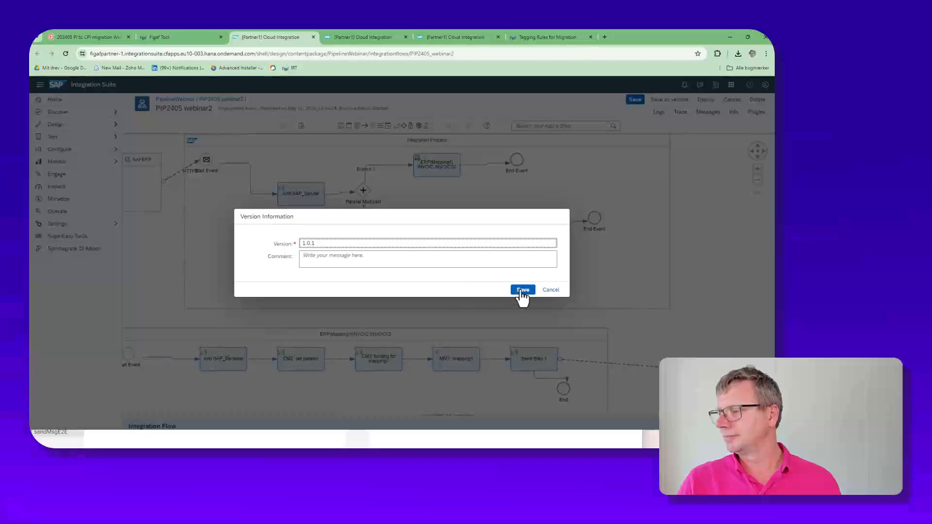
click(520, 291)
Step: Deploy the PIP2405 webinar2 iFlow on the Cloud Integration runtime profile
click(732, 100)
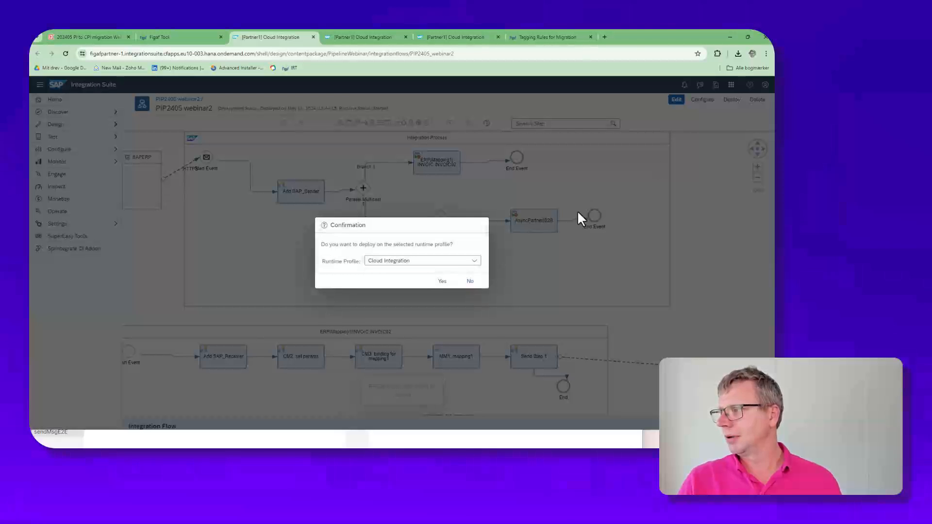
click(439, 279)
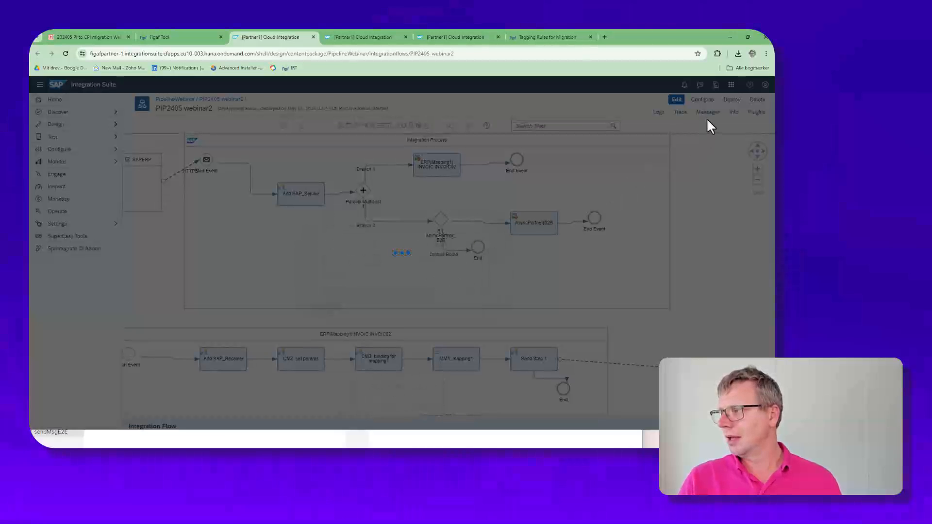
click(445, 270)
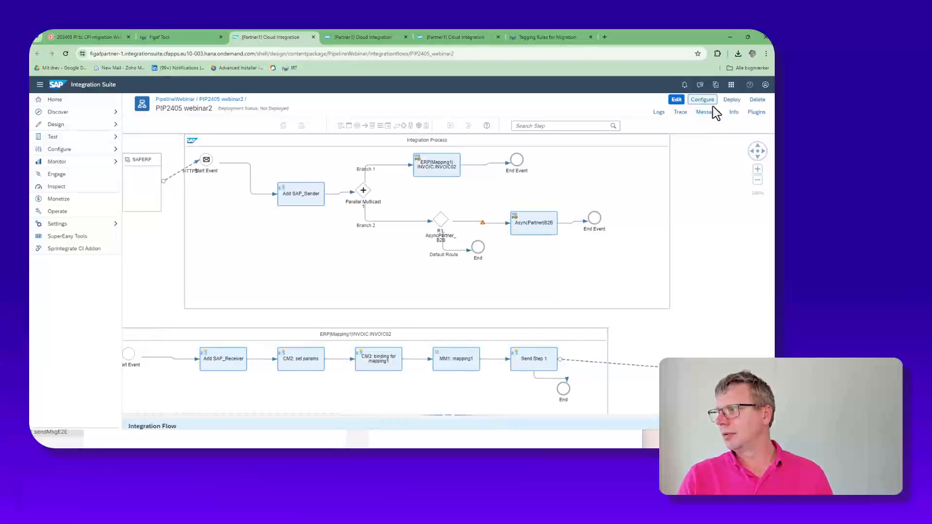
click(707, 115)
click(722, 207)
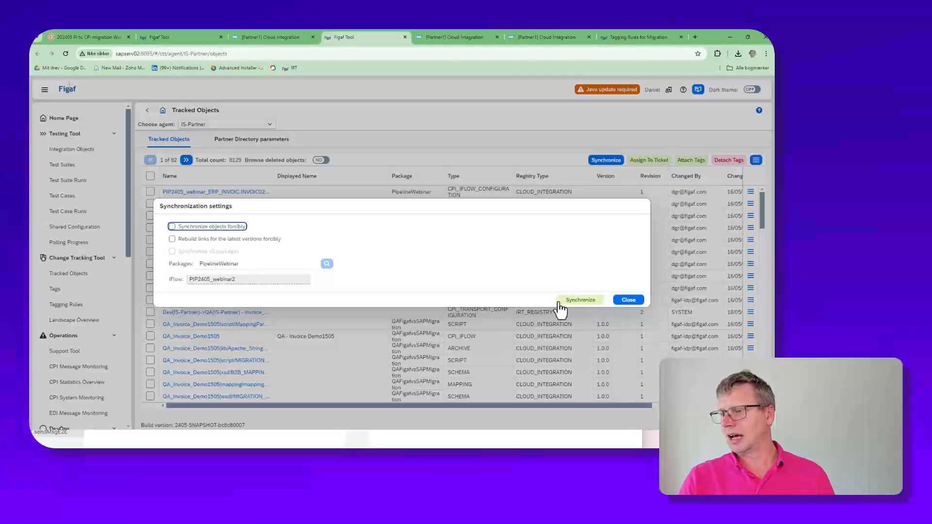
click(629, 301)
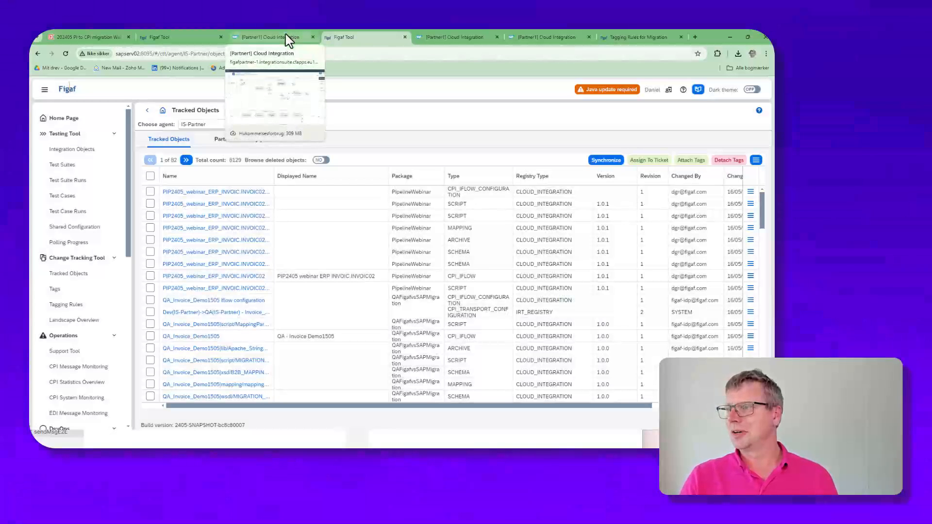
click(288, 39)
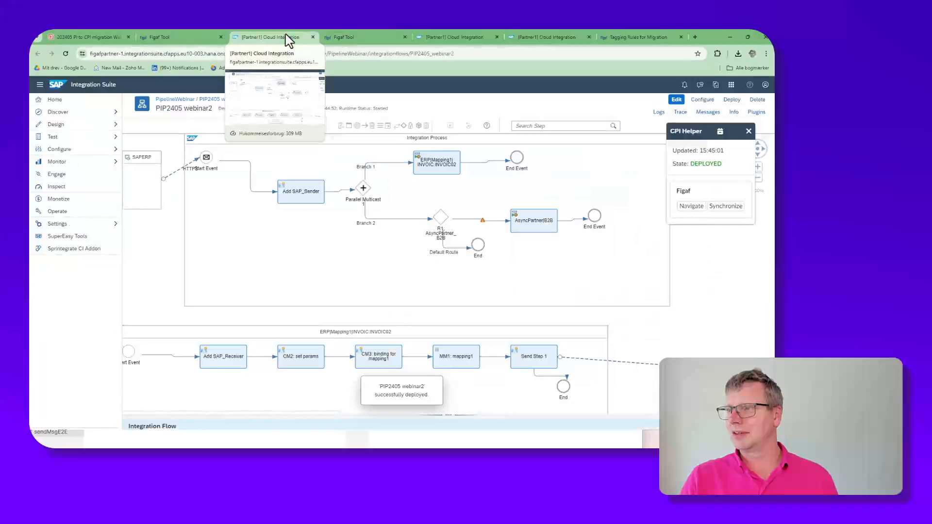
Step: Switch to Figaf's PI to CPI migration overview and set up a synchronization for the figafpartner agent without synchronizing all packages
click(164, 38)
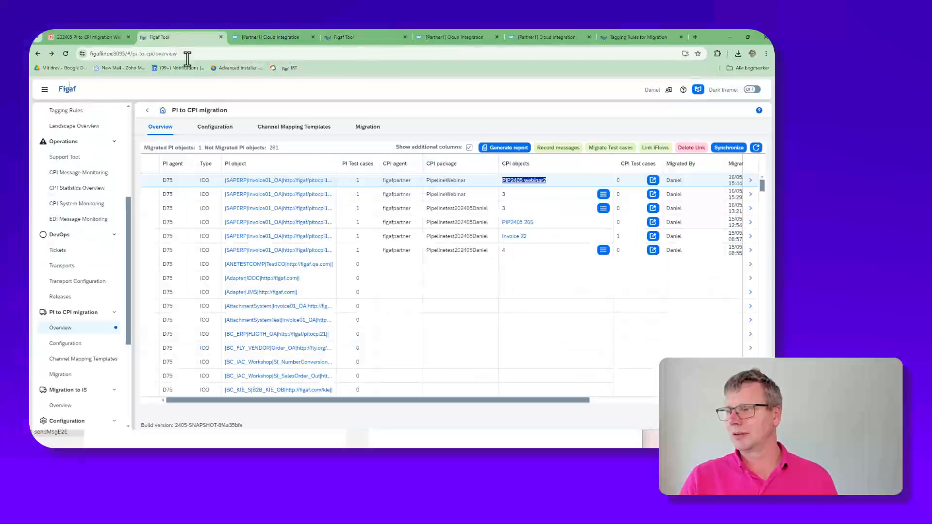
click(736, 153)
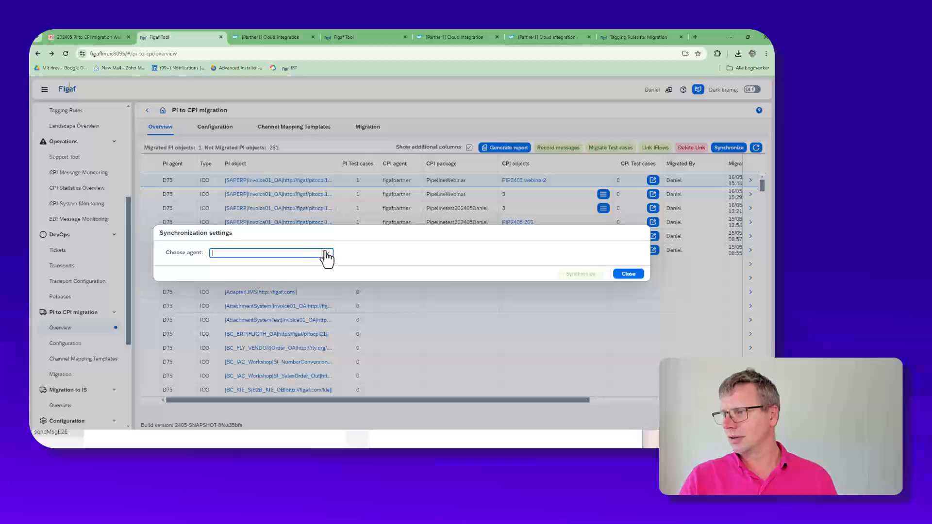
click(326, 257)
click(304, 277)
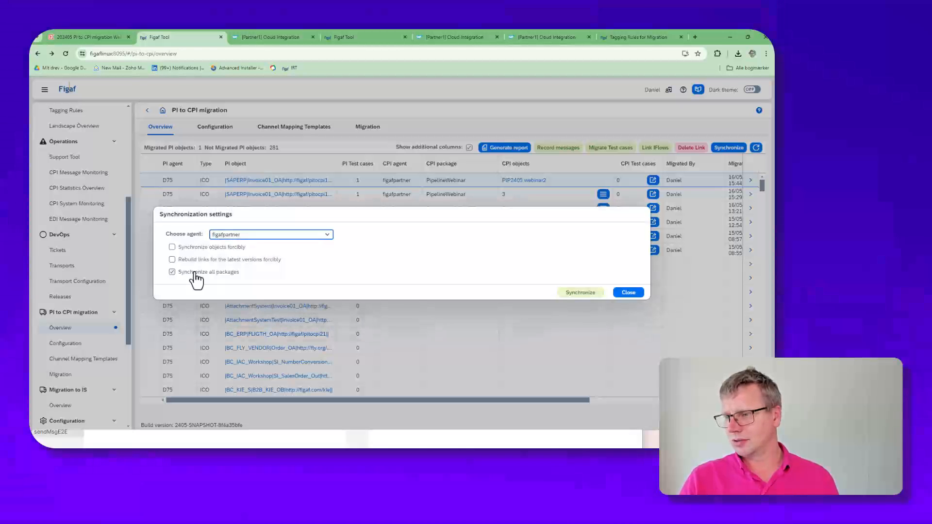
click(195, 274)
Step: Search the packages for "web" and choose PipelineWebinar as the only package to synchronize
click(324, 280)
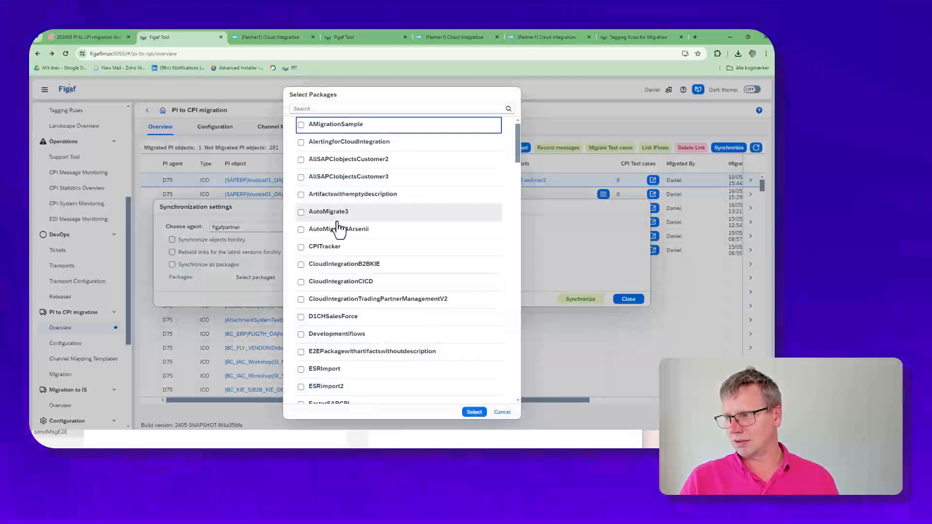
scroll(338, 228, down, 6)
click(342, 109)
text(we)
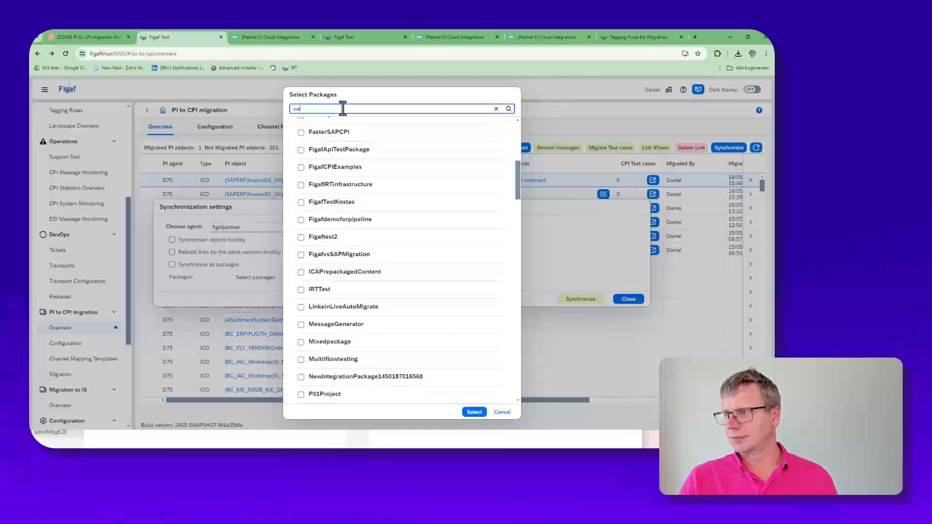
text(b)
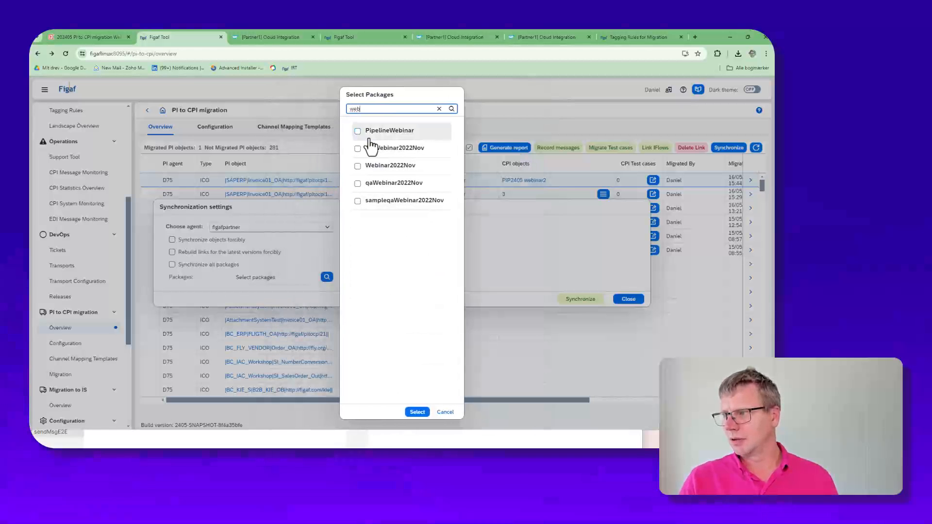
click(369, 144)
click(417, 412)
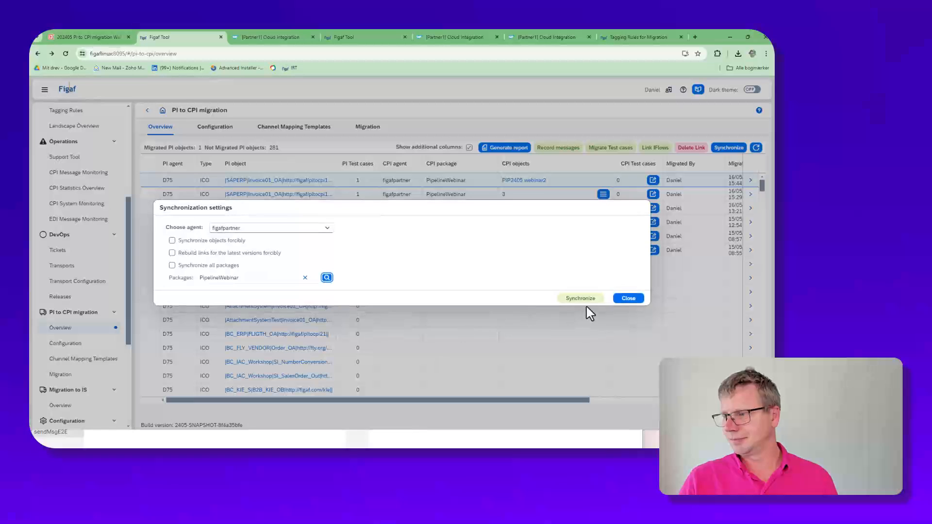
Step: Run the PipelineWebinar package synchronization, refresh its progress and close the results
click(584, 300)
click(478, 391)
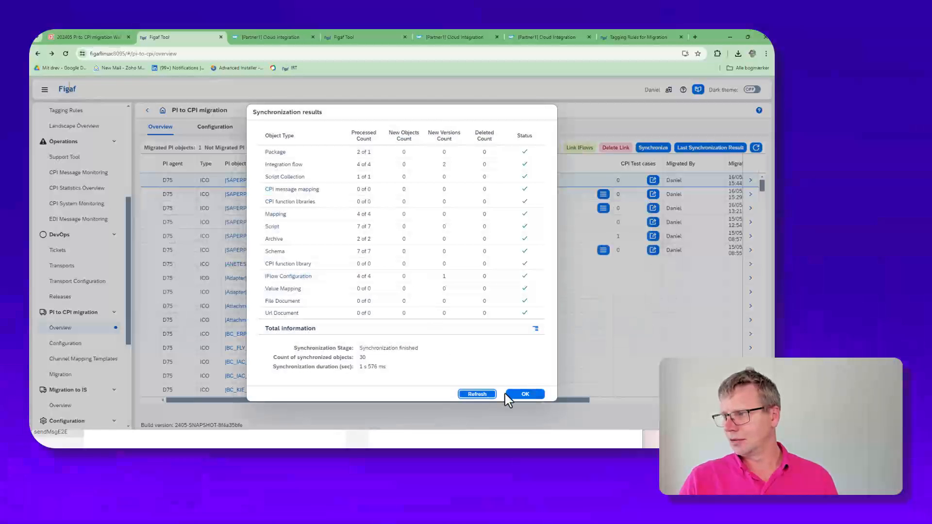
click(524, 394)
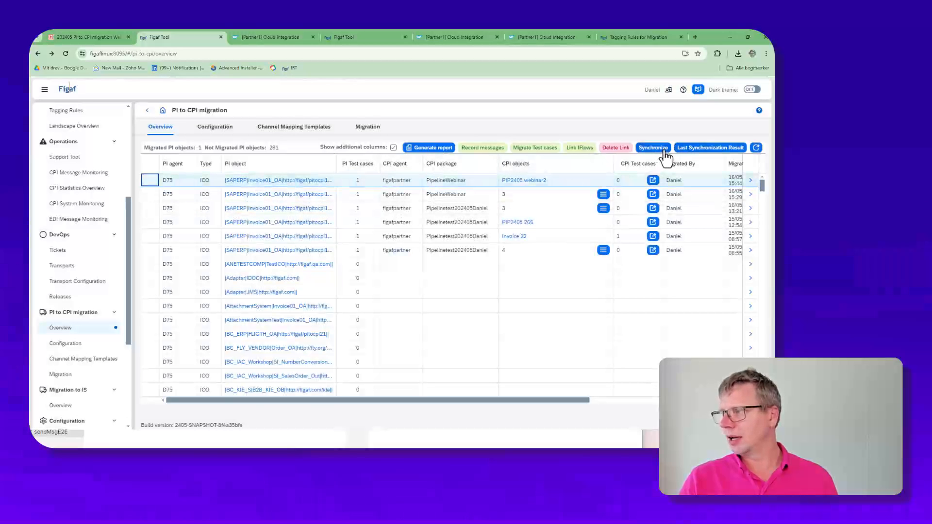
Step: Migrate the default test case of SAPERP Invoice01_OA to the PIP2405 webinar2 iFlow, adding it to the existing Demo test suite
click(521, 150)
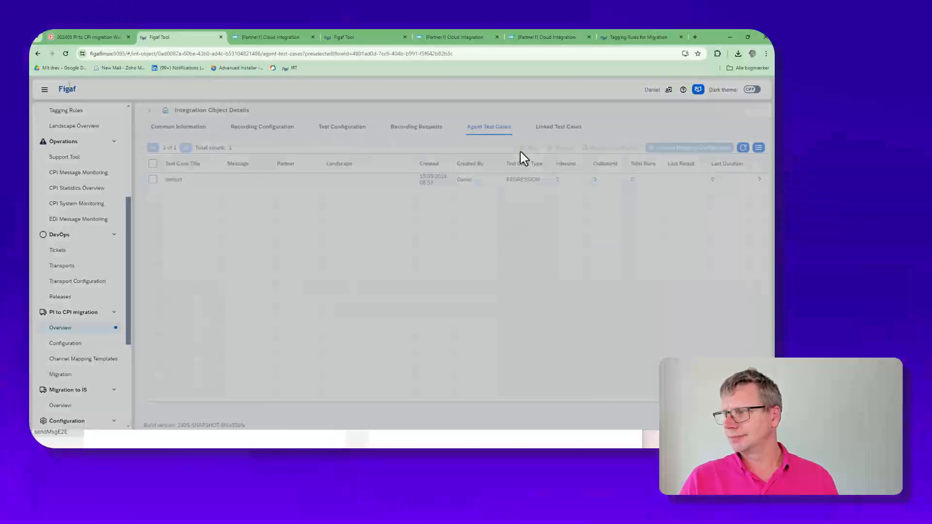
click(150, 179)
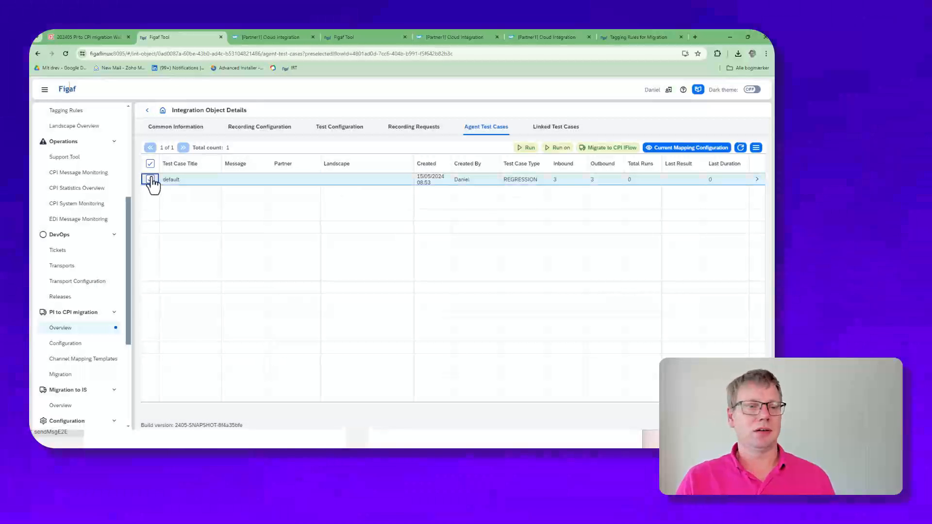
click(594, 150)
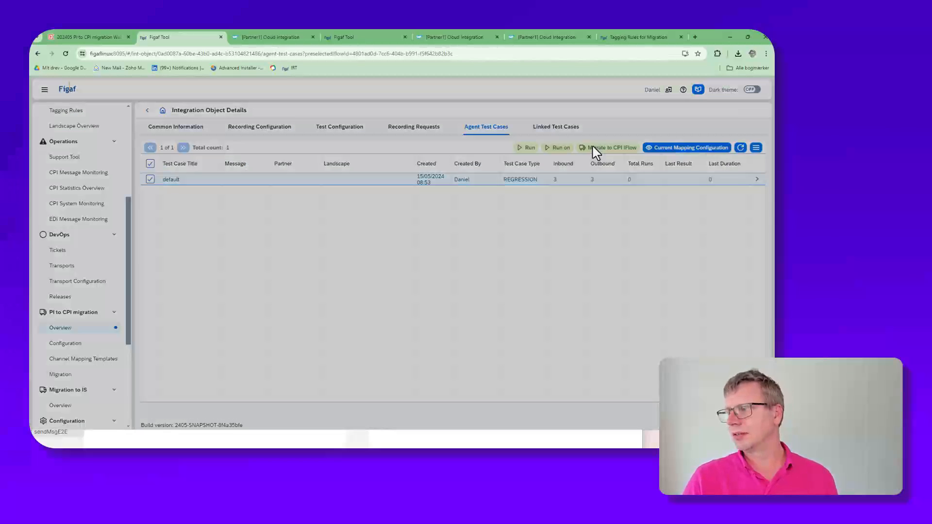
click(103, 185)
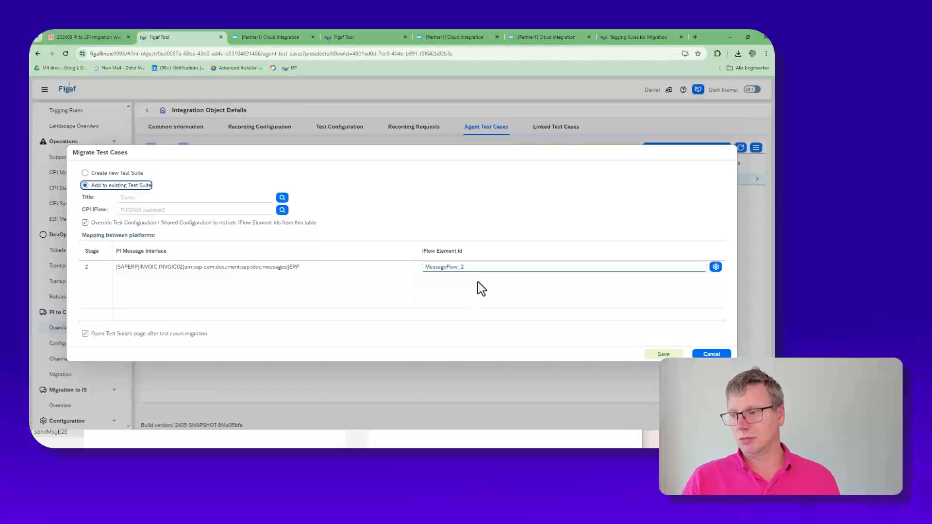
click(661, 354)
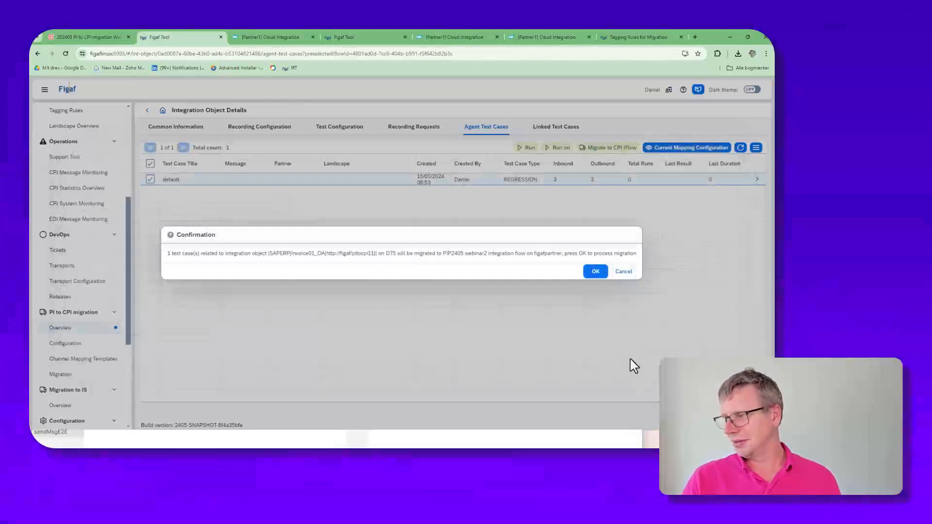
click(596, 271)
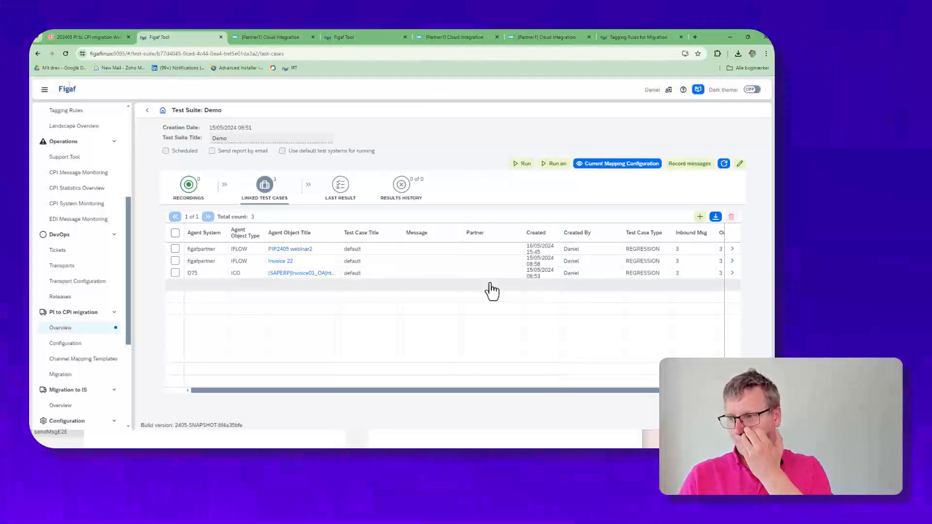
Step: Open the migrated default test case of PIP2405 webinar2 and try to run it from its testing results
click(730, 249)
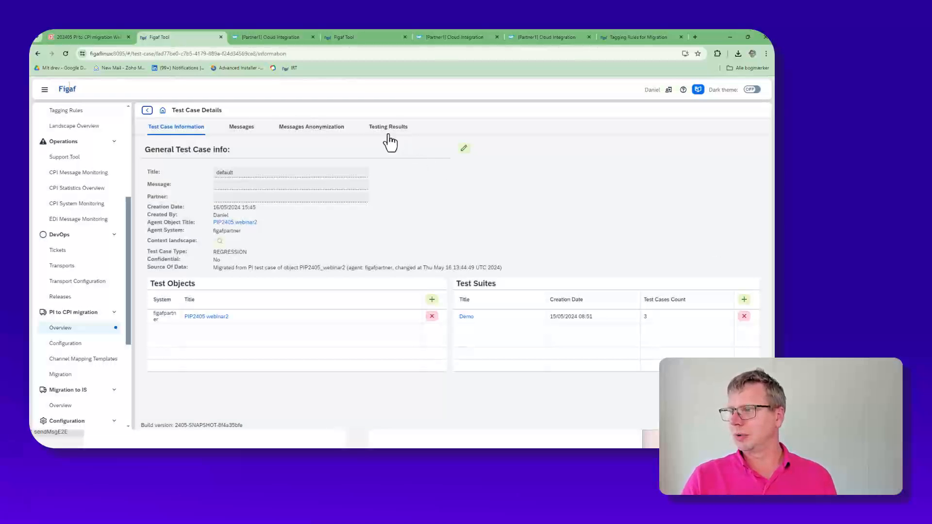
click(389, 136)
click(622, 148)
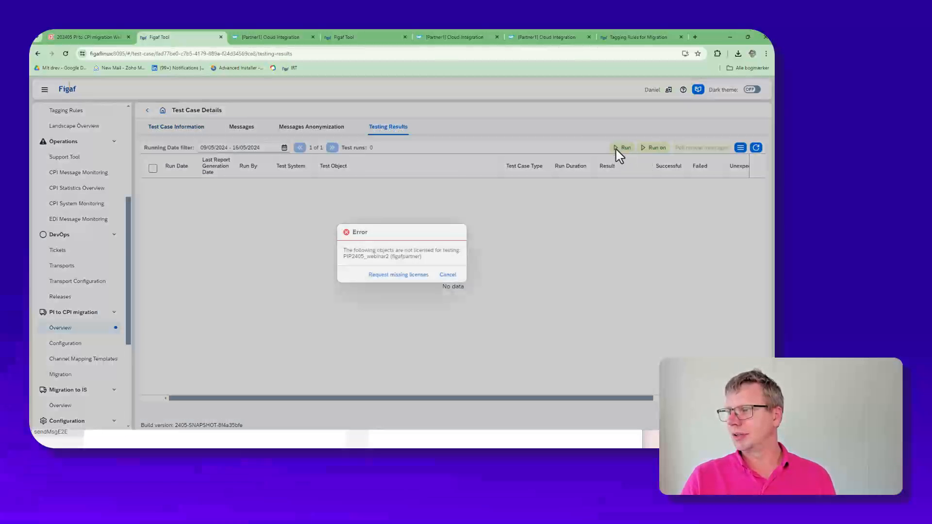
Step: Request the missing Testing object license for PIP2405_webinar2 and proceed with the test run
click(421, 275)
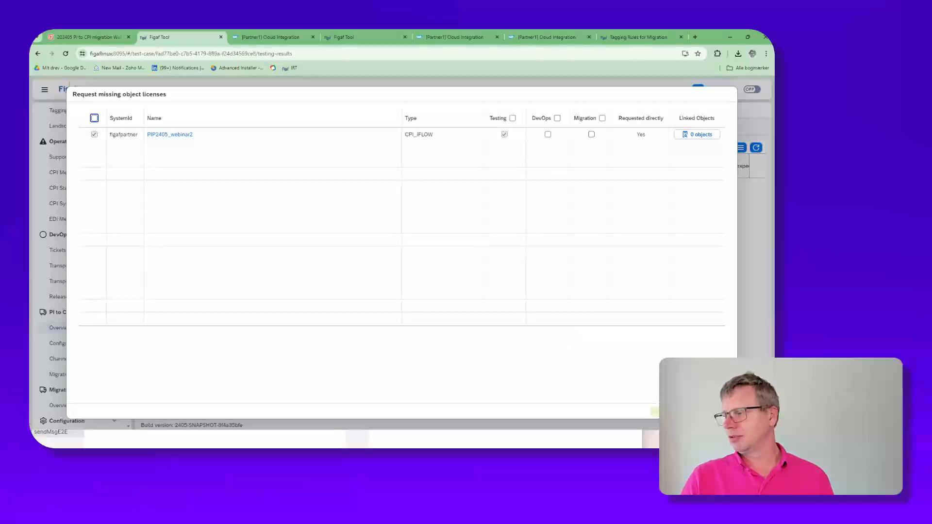
click(654, 411)
click(431, 281)
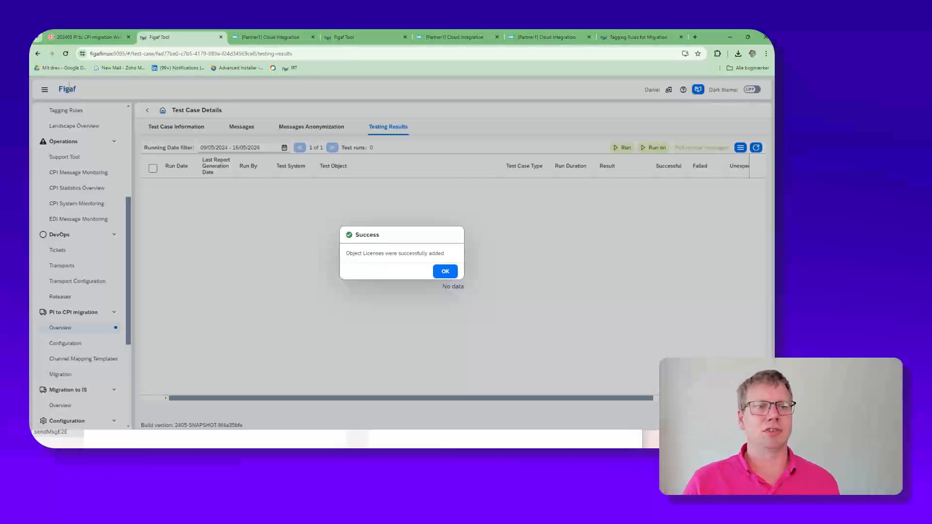
click(442, 274)
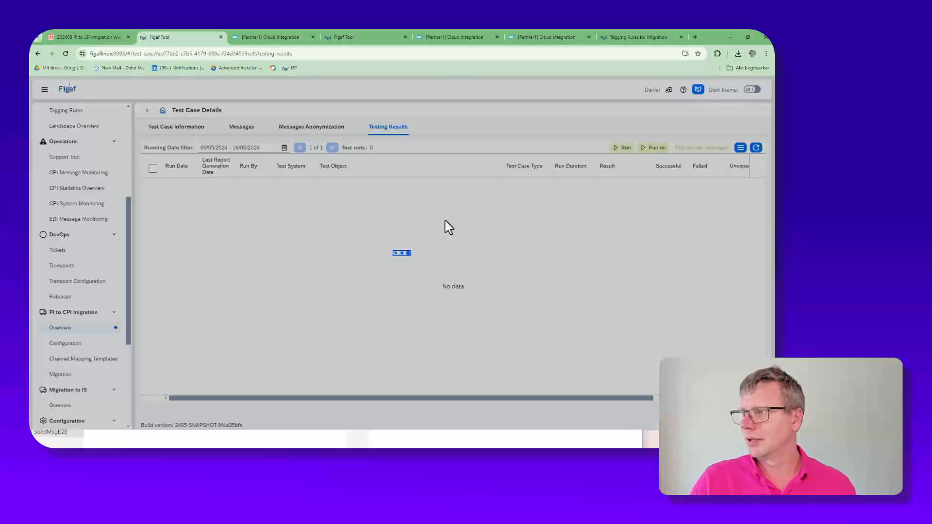
Step: Look at the PIP2405 webinar2 iFlow in Cloud Integration, return to Figaf and open the test run's details
click(282, 38)
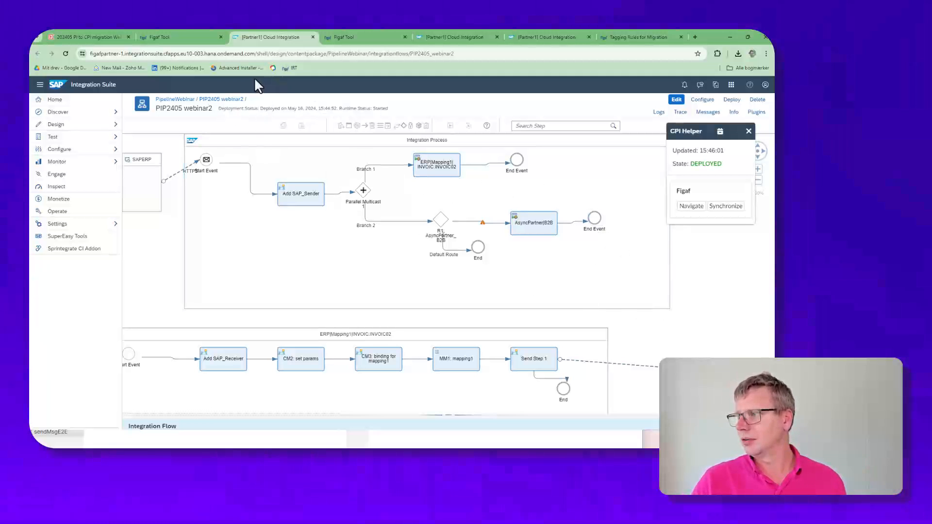
click(186, 39)
click(434, 273)
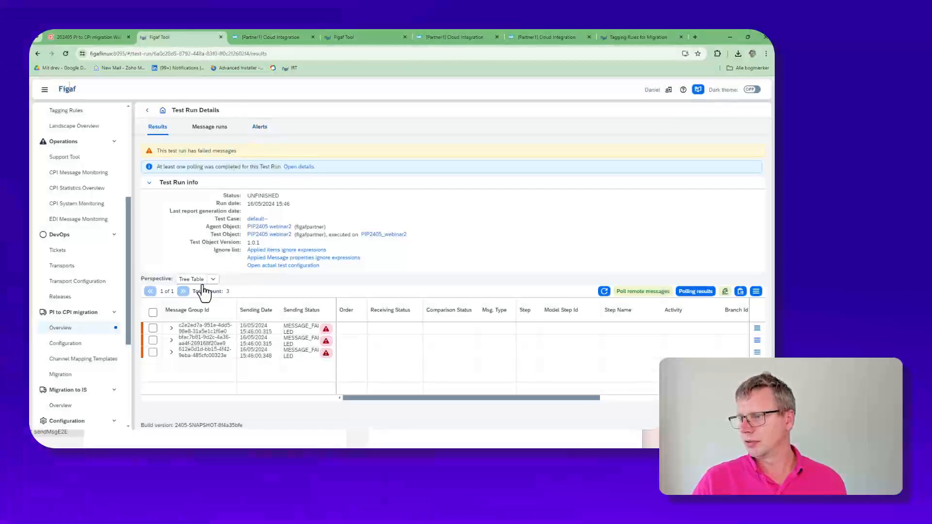
Step: Expand the first two message groups of the test run and open the differences between expected and actual result
click(172, 328)
click(171, 352)
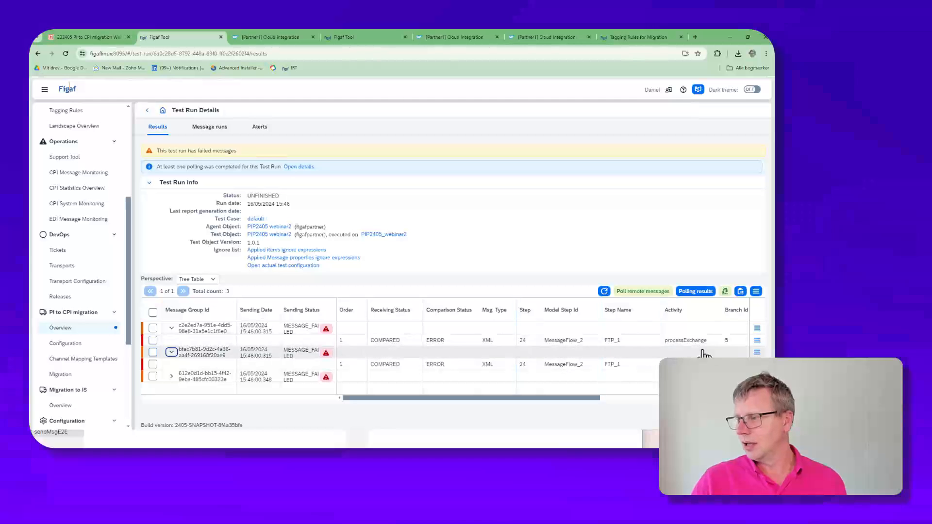
click(757, 352)
click(709, 346)
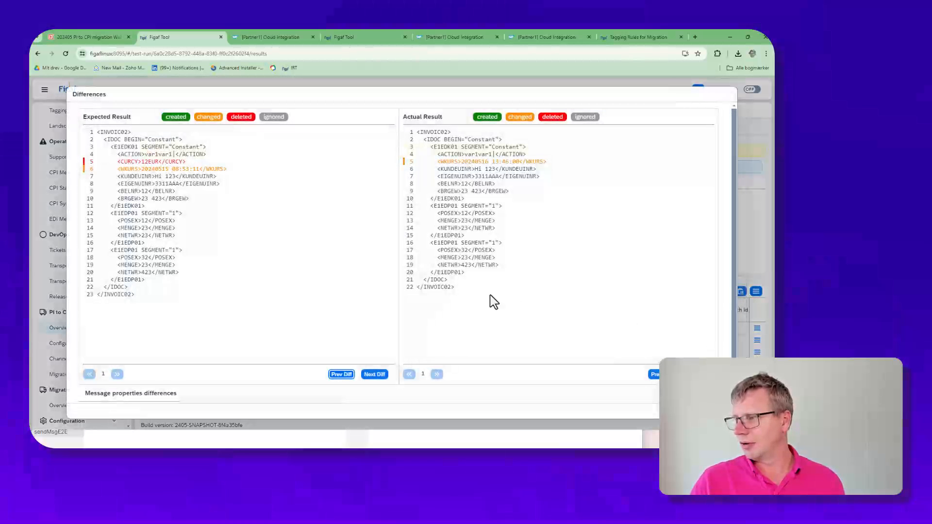
Step: Add /INVOIC02/IDOC/E1EDK01/WKURS and /INVOIC02/IDOC/E1EDK01/CURCY to the ignore list and close the differences
click(164, 170)
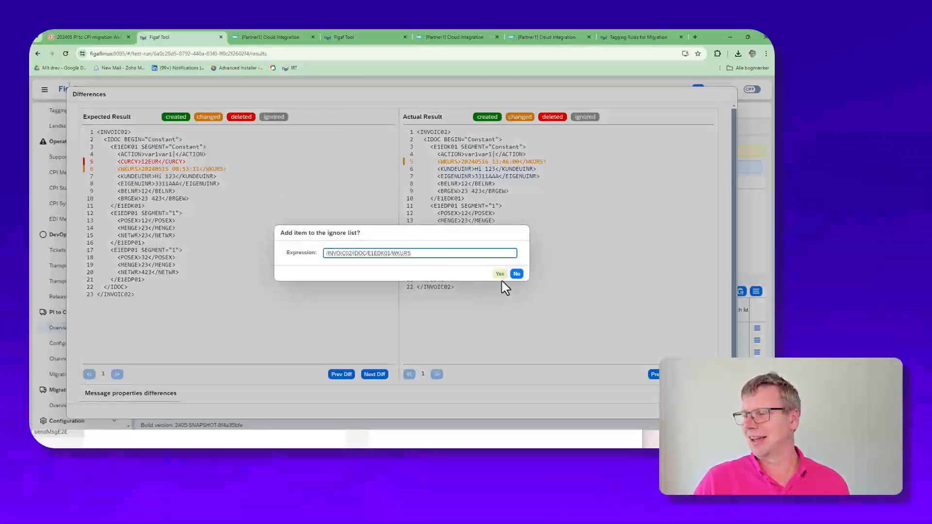
click(498, 275)
click(443, 270)
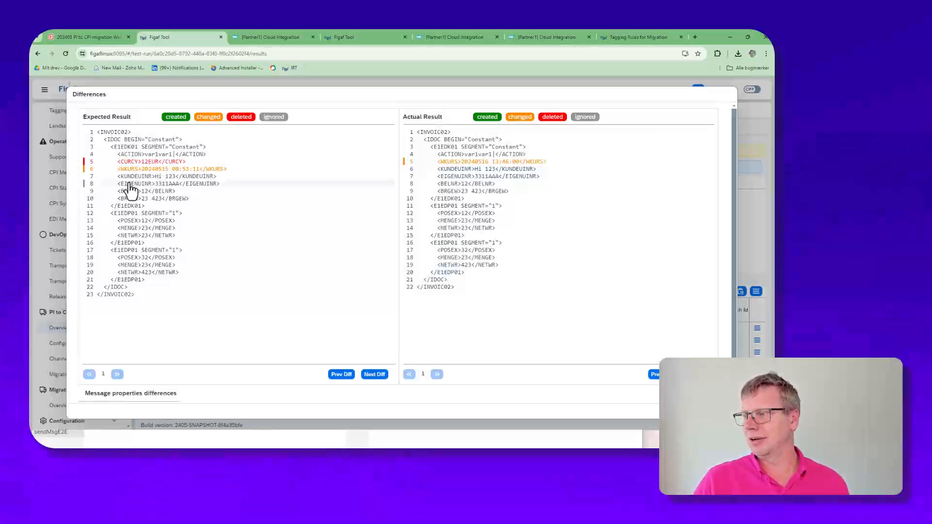
click(154, 162)
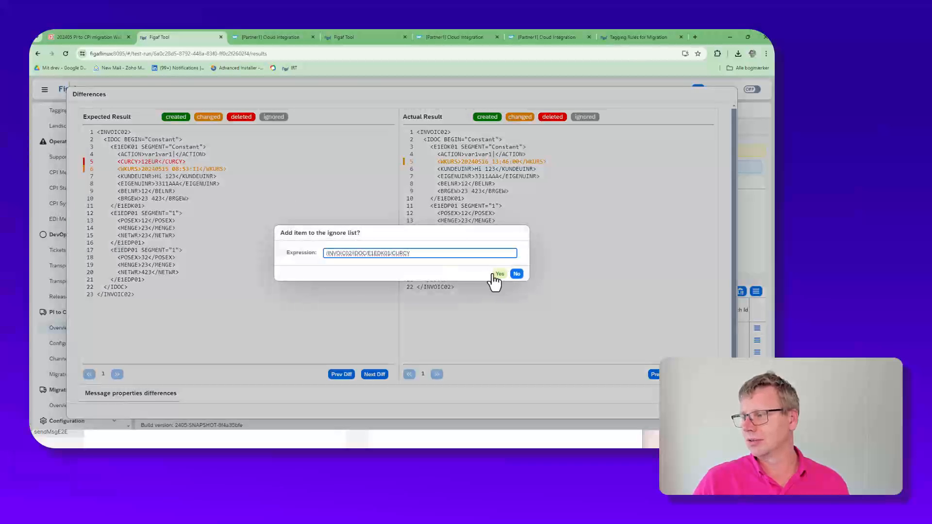
click(499, 275)
click(443, 271)
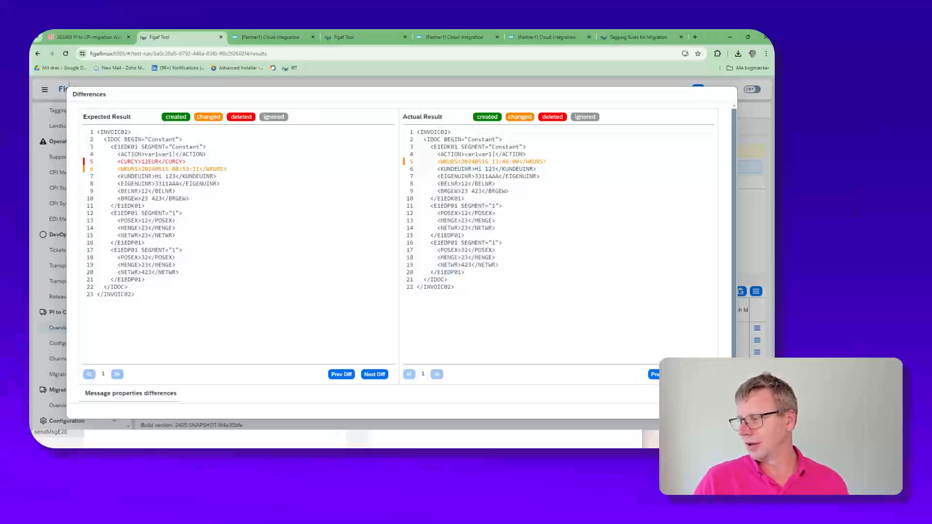
click(719, 411)
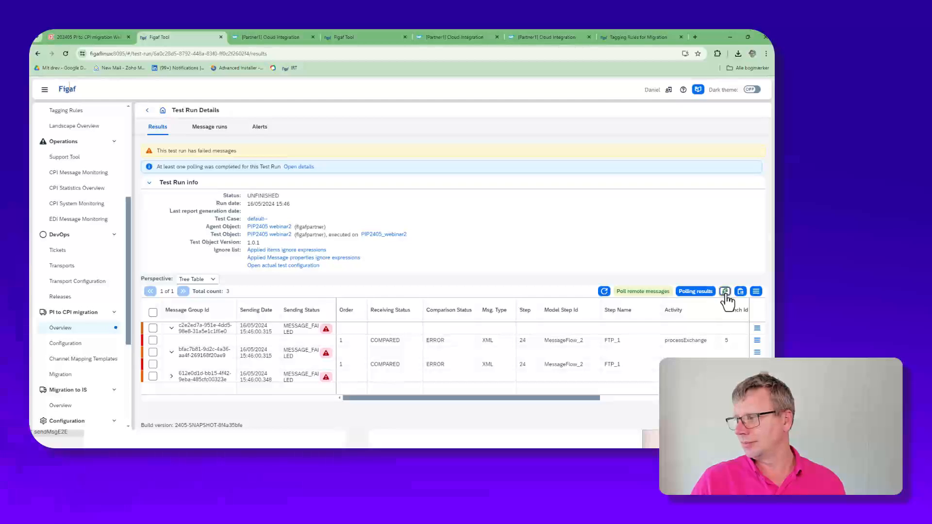
Step: Rerun the test run's comparison skipping only successful results, refresh the results and expand the third message group
click(725, 292)
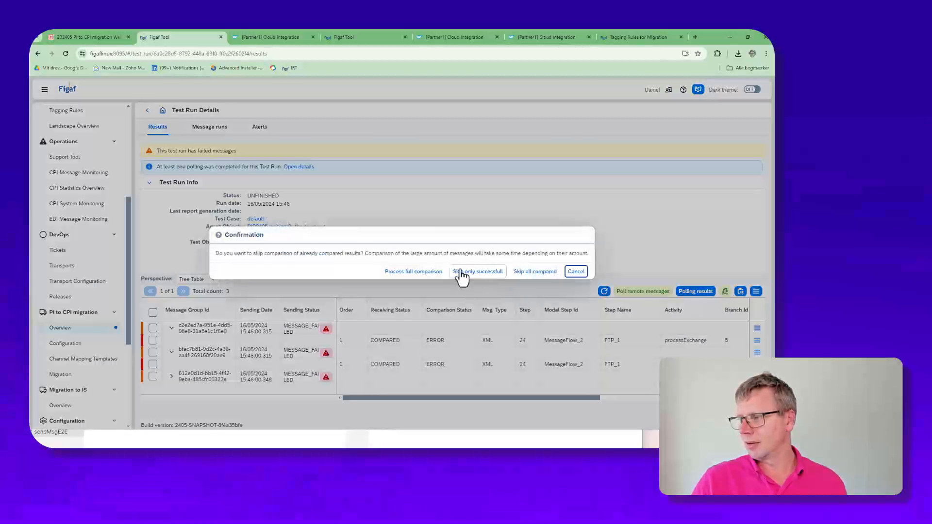
click(461, 274)
click(464, 269)
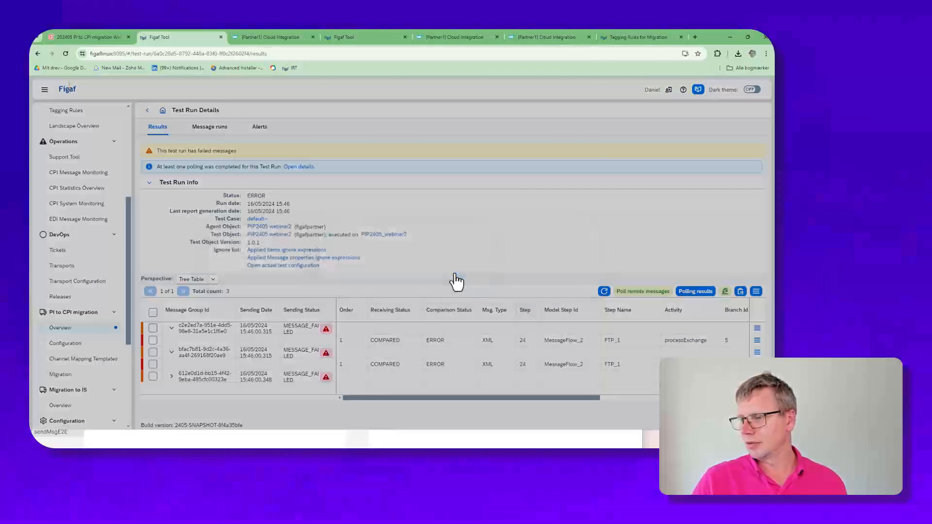
click(604, 292)
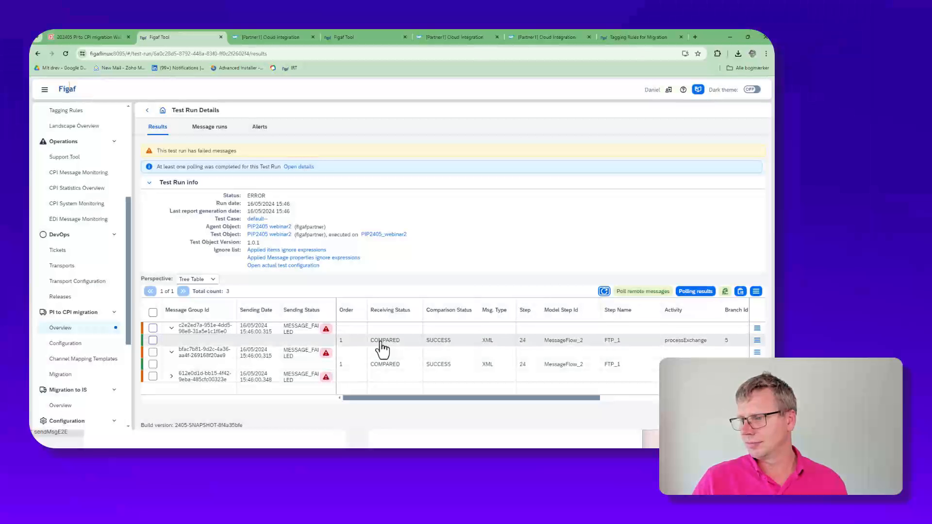
click(171, 376)
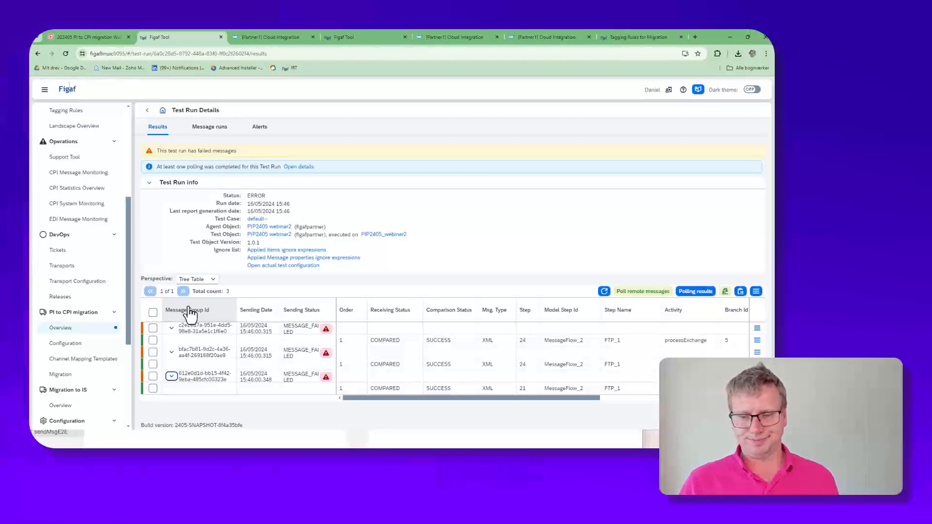
Step: Switch to the PI to CPI migration webinar presentation in Zoho Show, start the slideshow and advance to the DevOps Transport slide
click(82, 38)
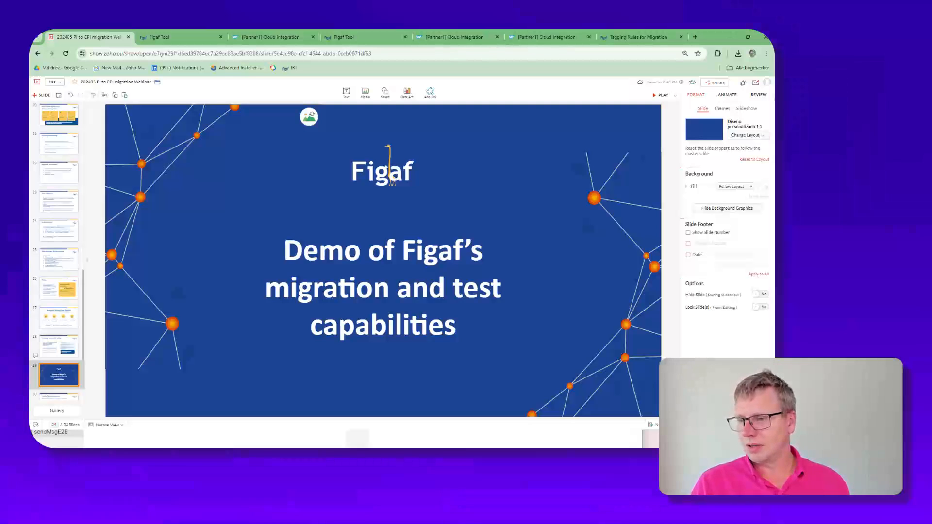
click(659, 95)
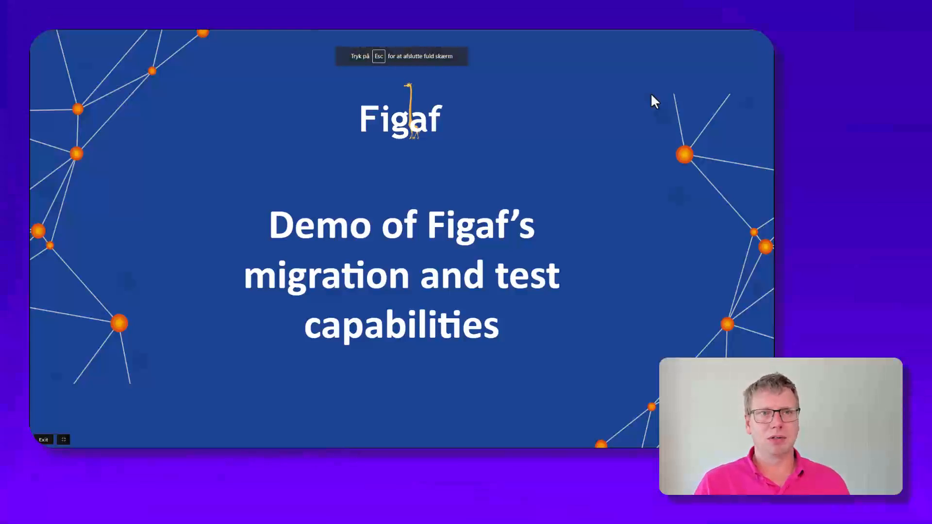
key(Right)
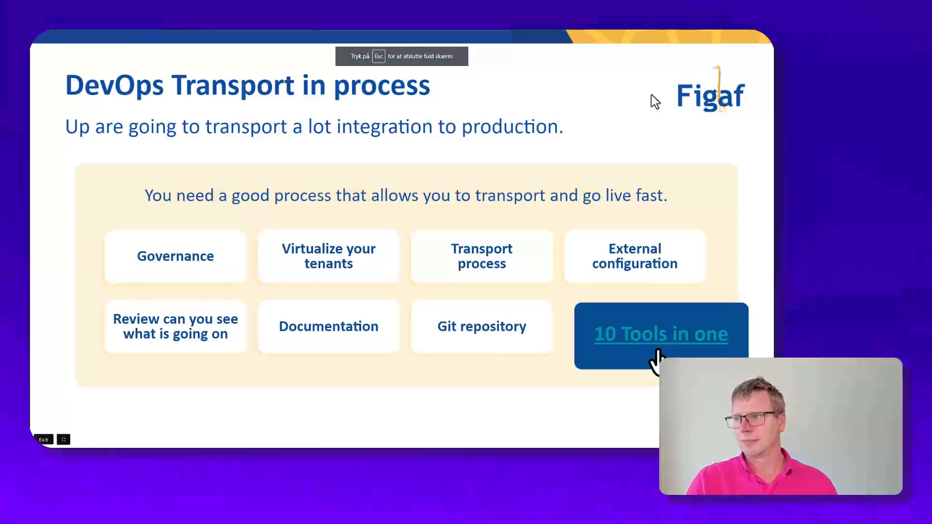